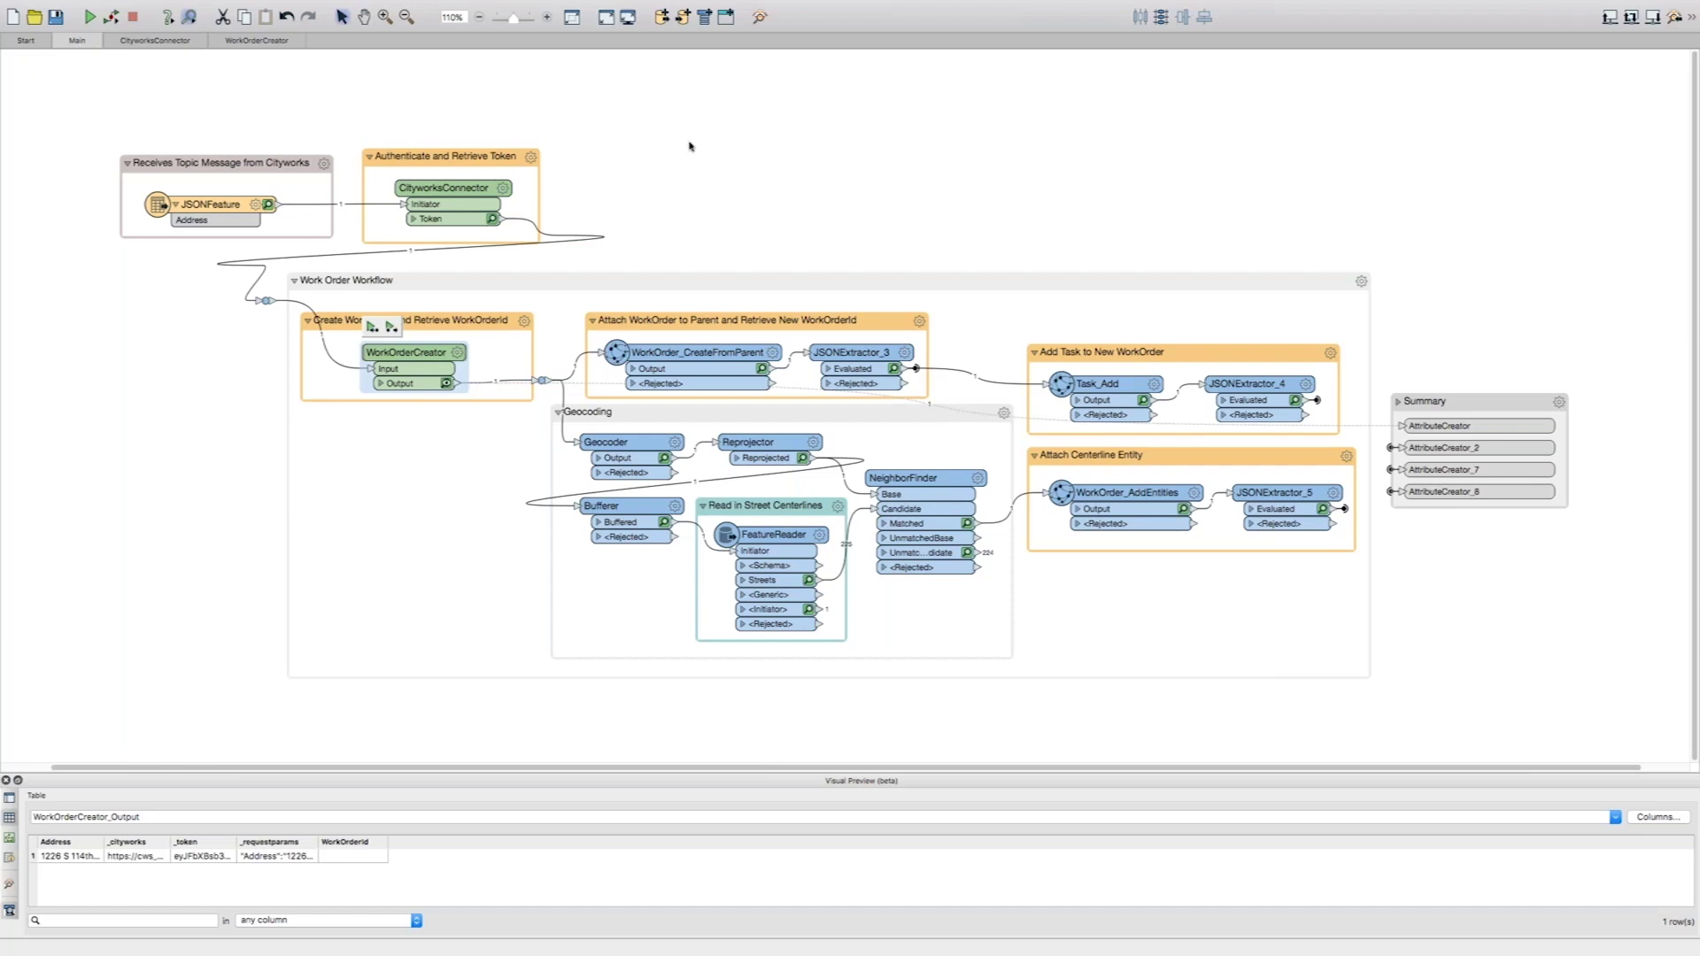
click(160, 275)
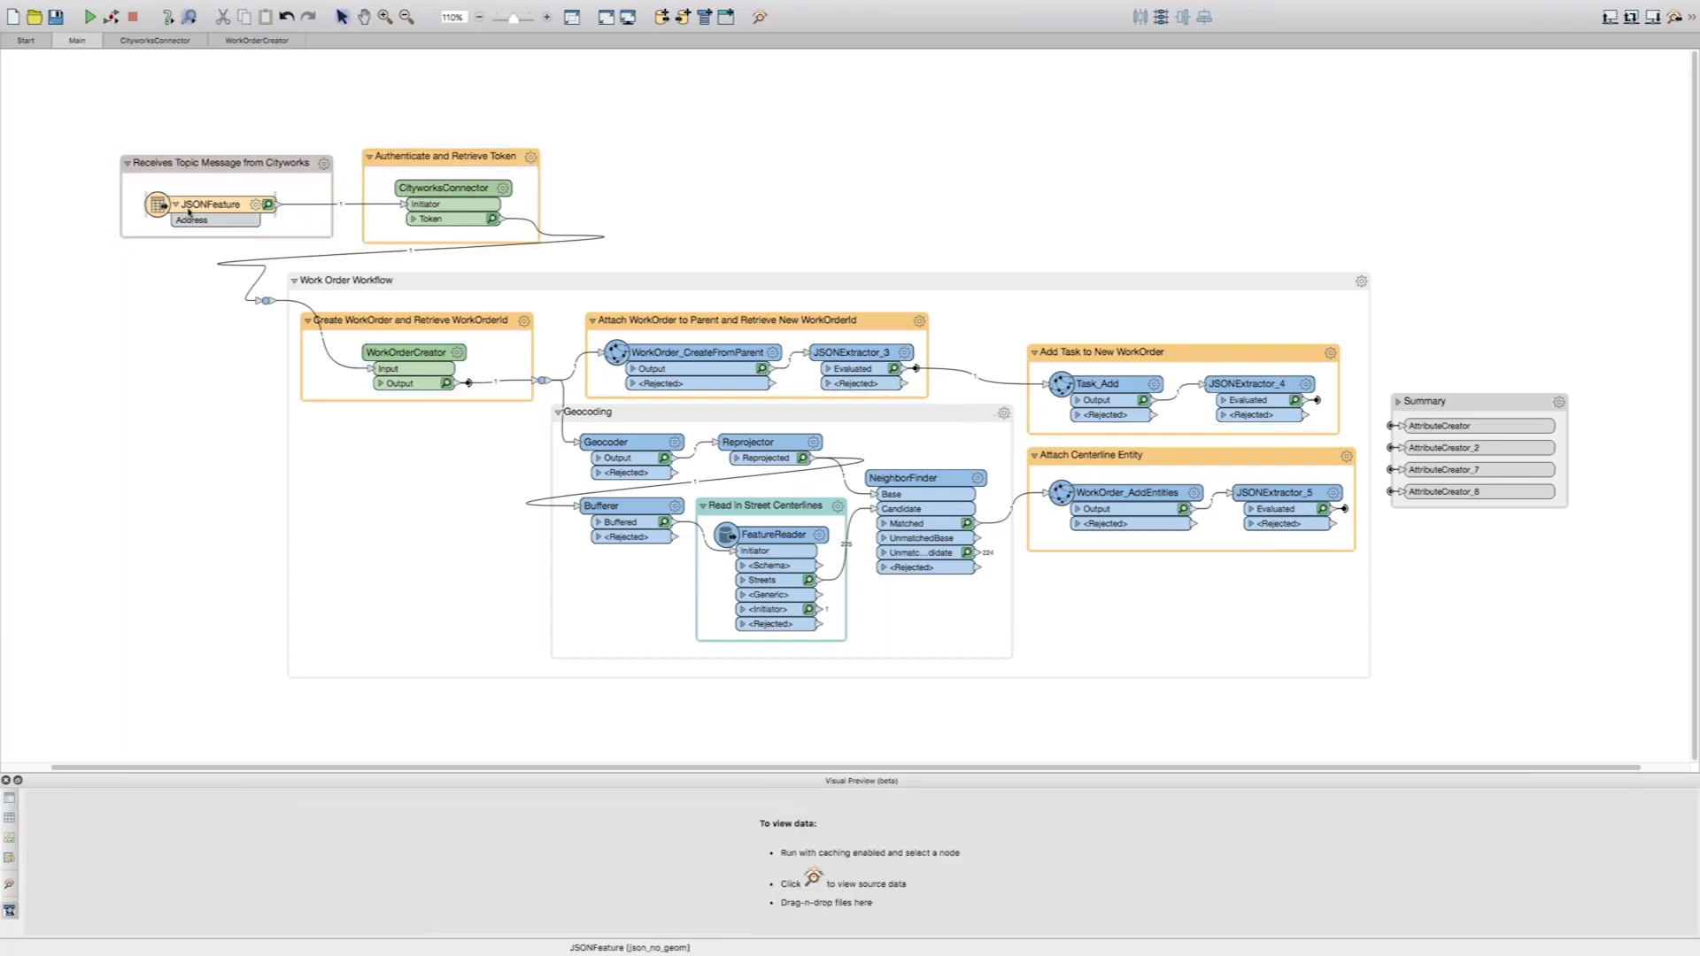
click(203, 207)
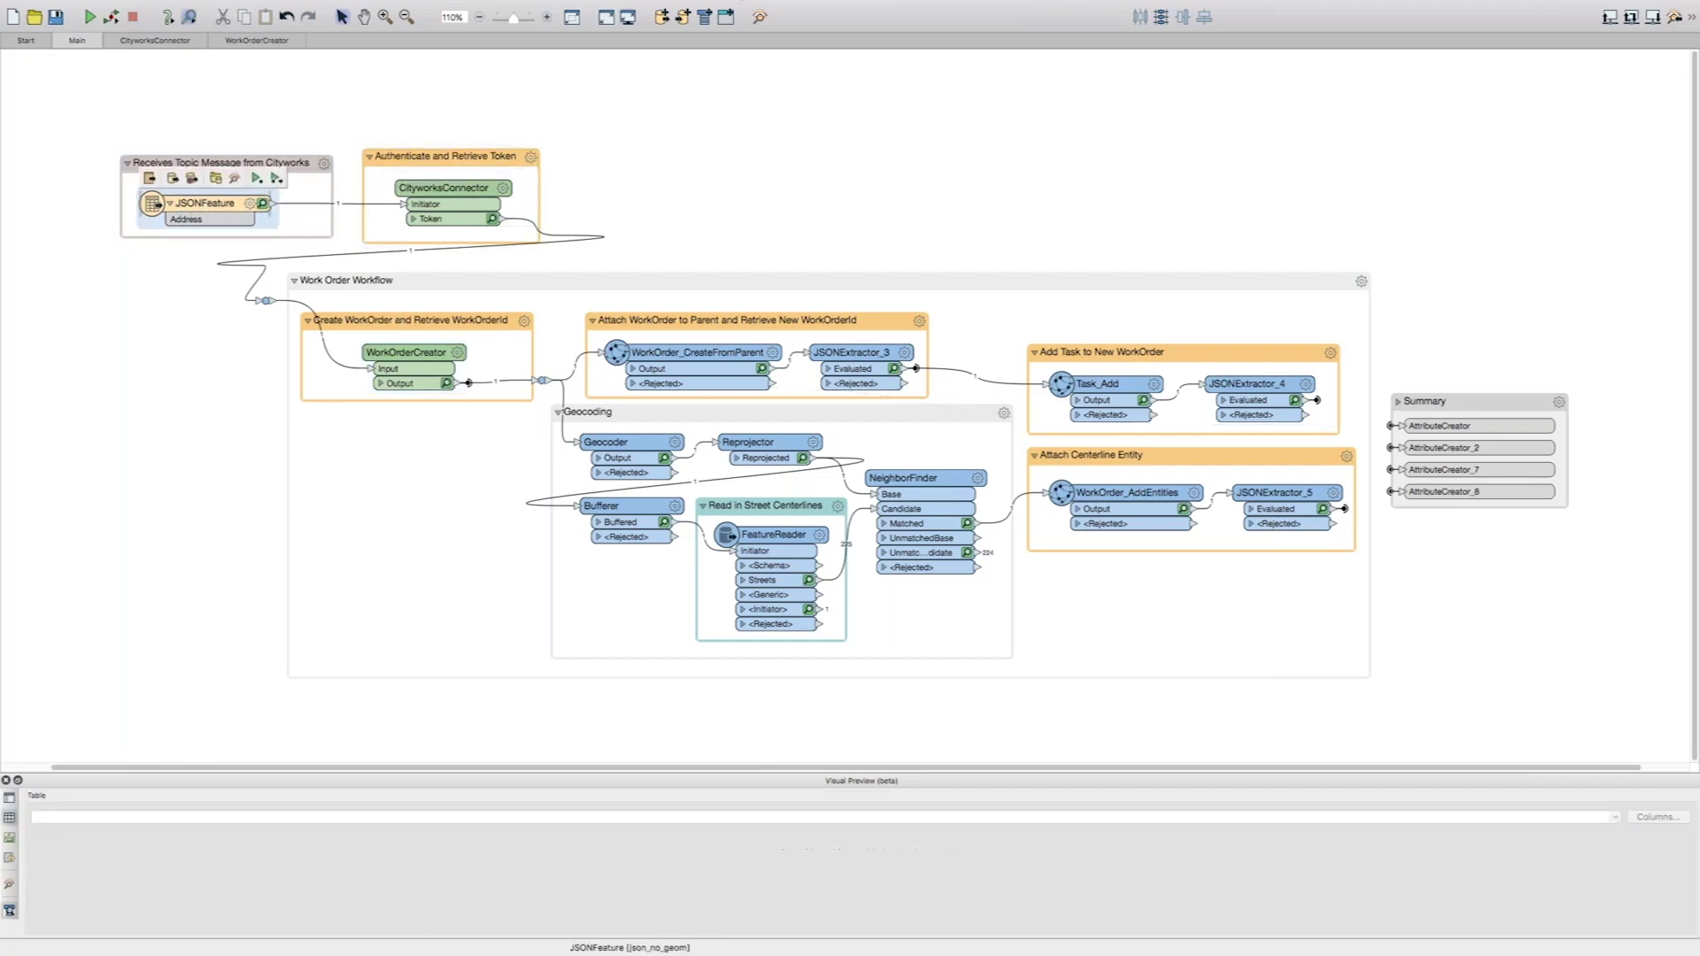
click(196, 272)
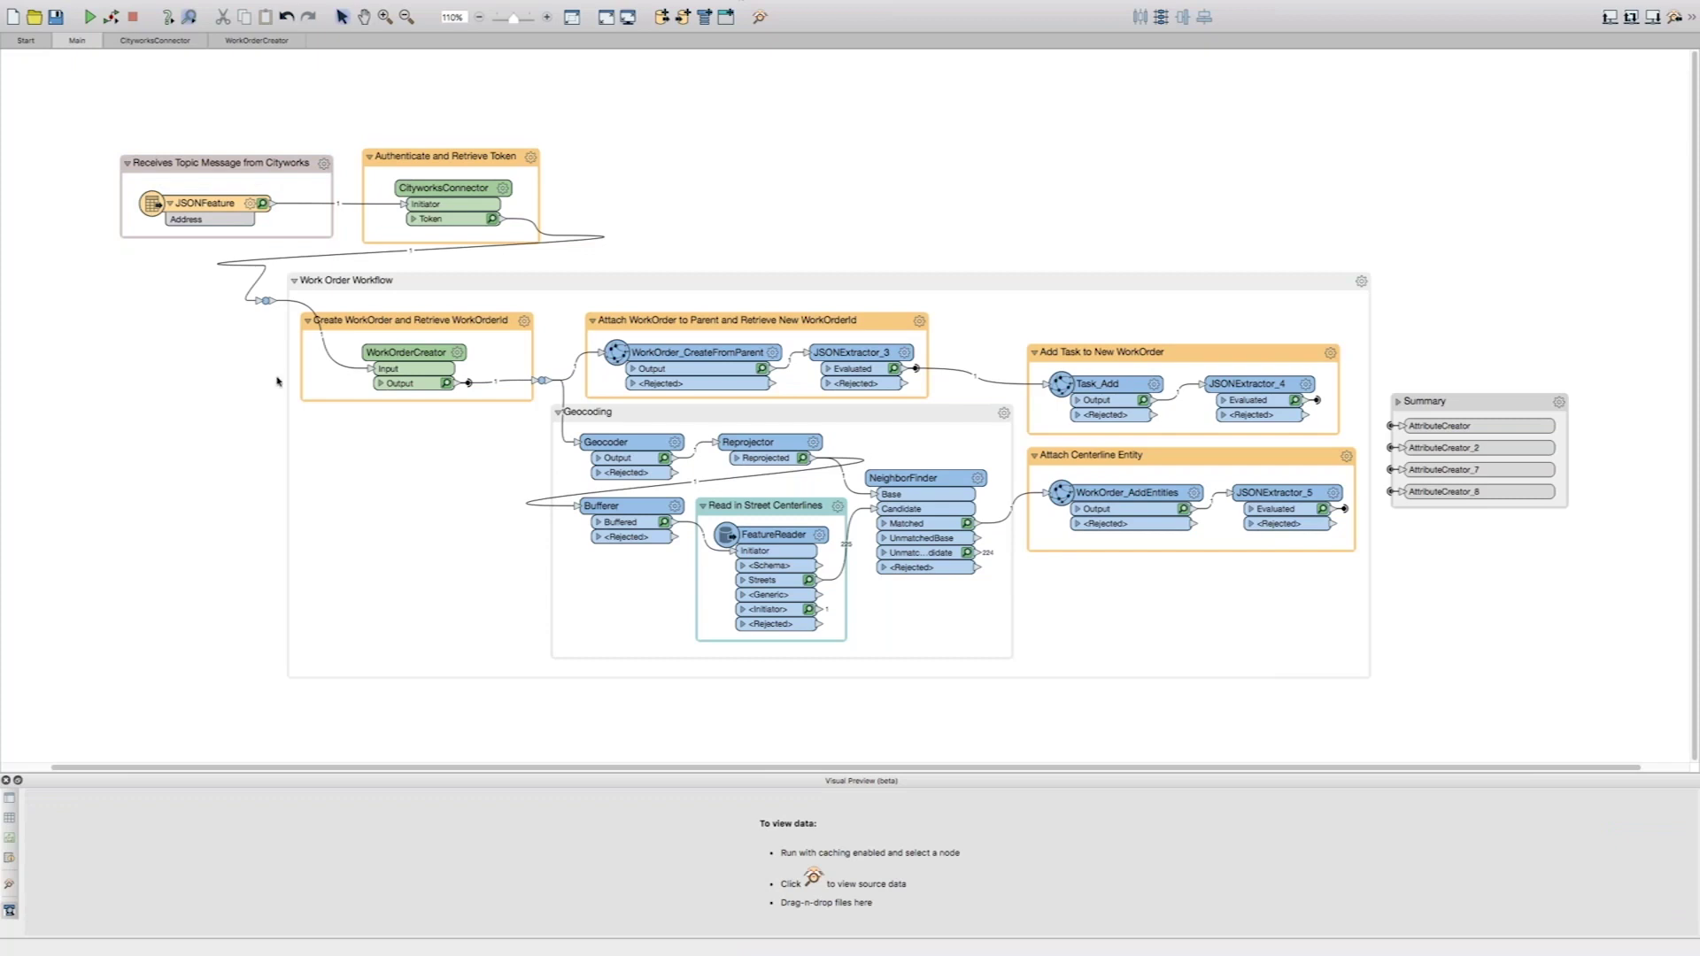
click(444, 197)
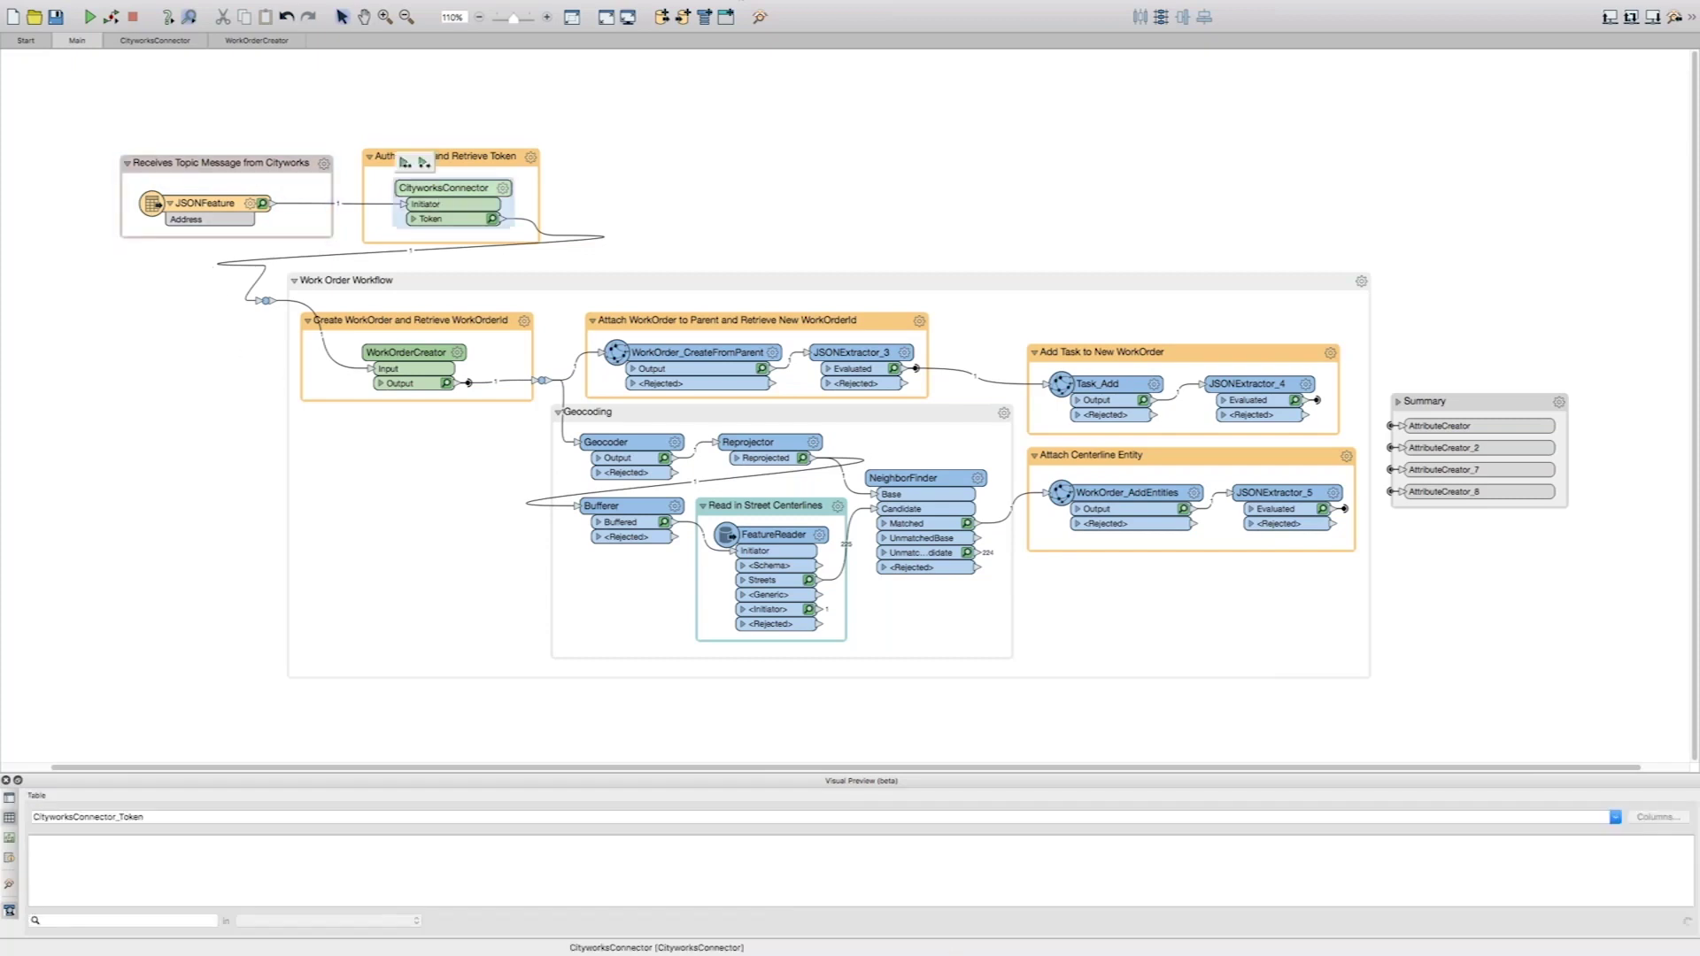
click(659, 196)
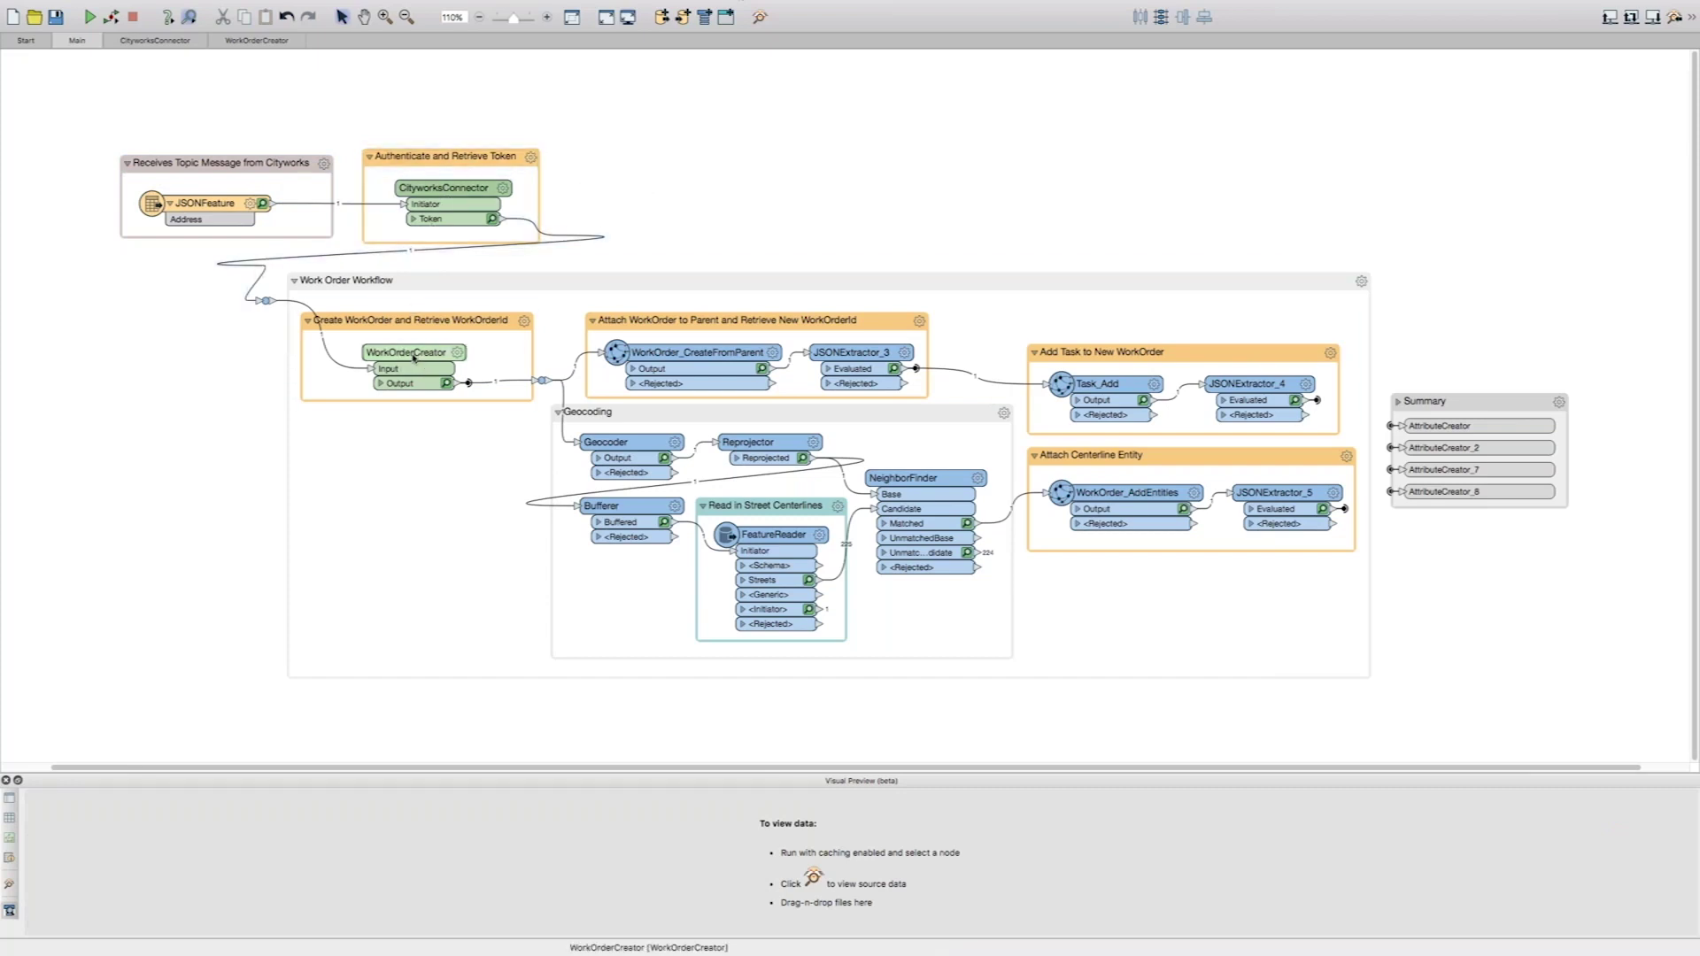
mouse_move(385, 360)
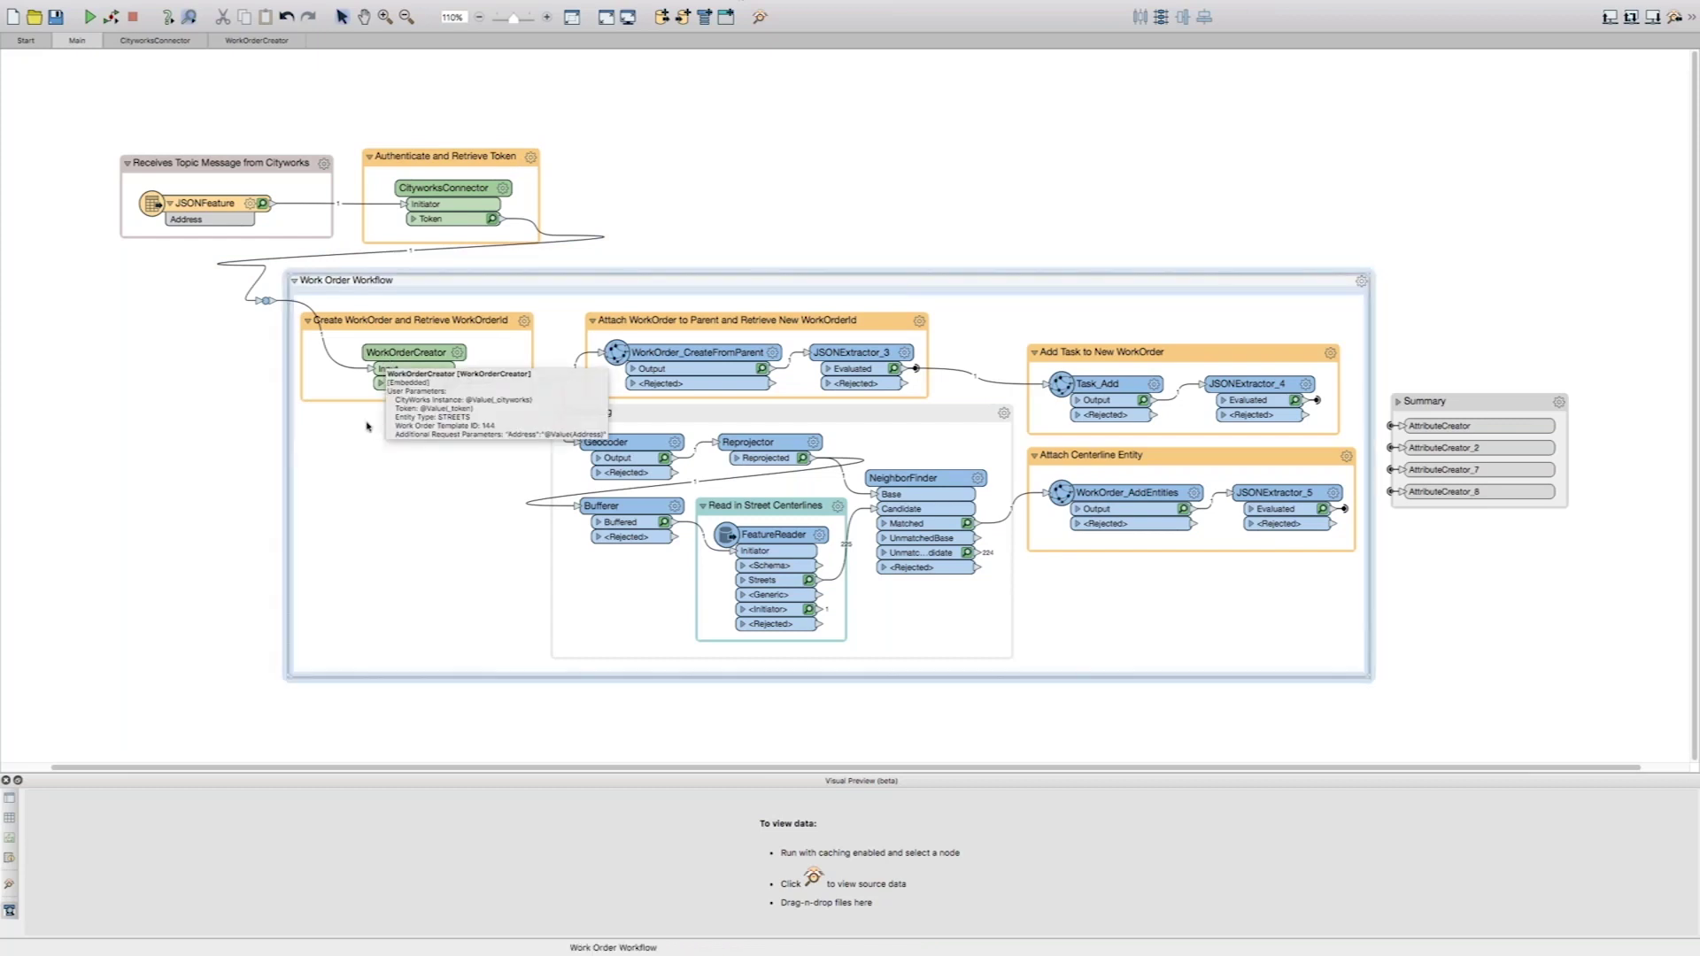
- Preview the output data of WorkOrderCreator, WorkOrder_CreateFromParent and Task_Add
click(388, 381)
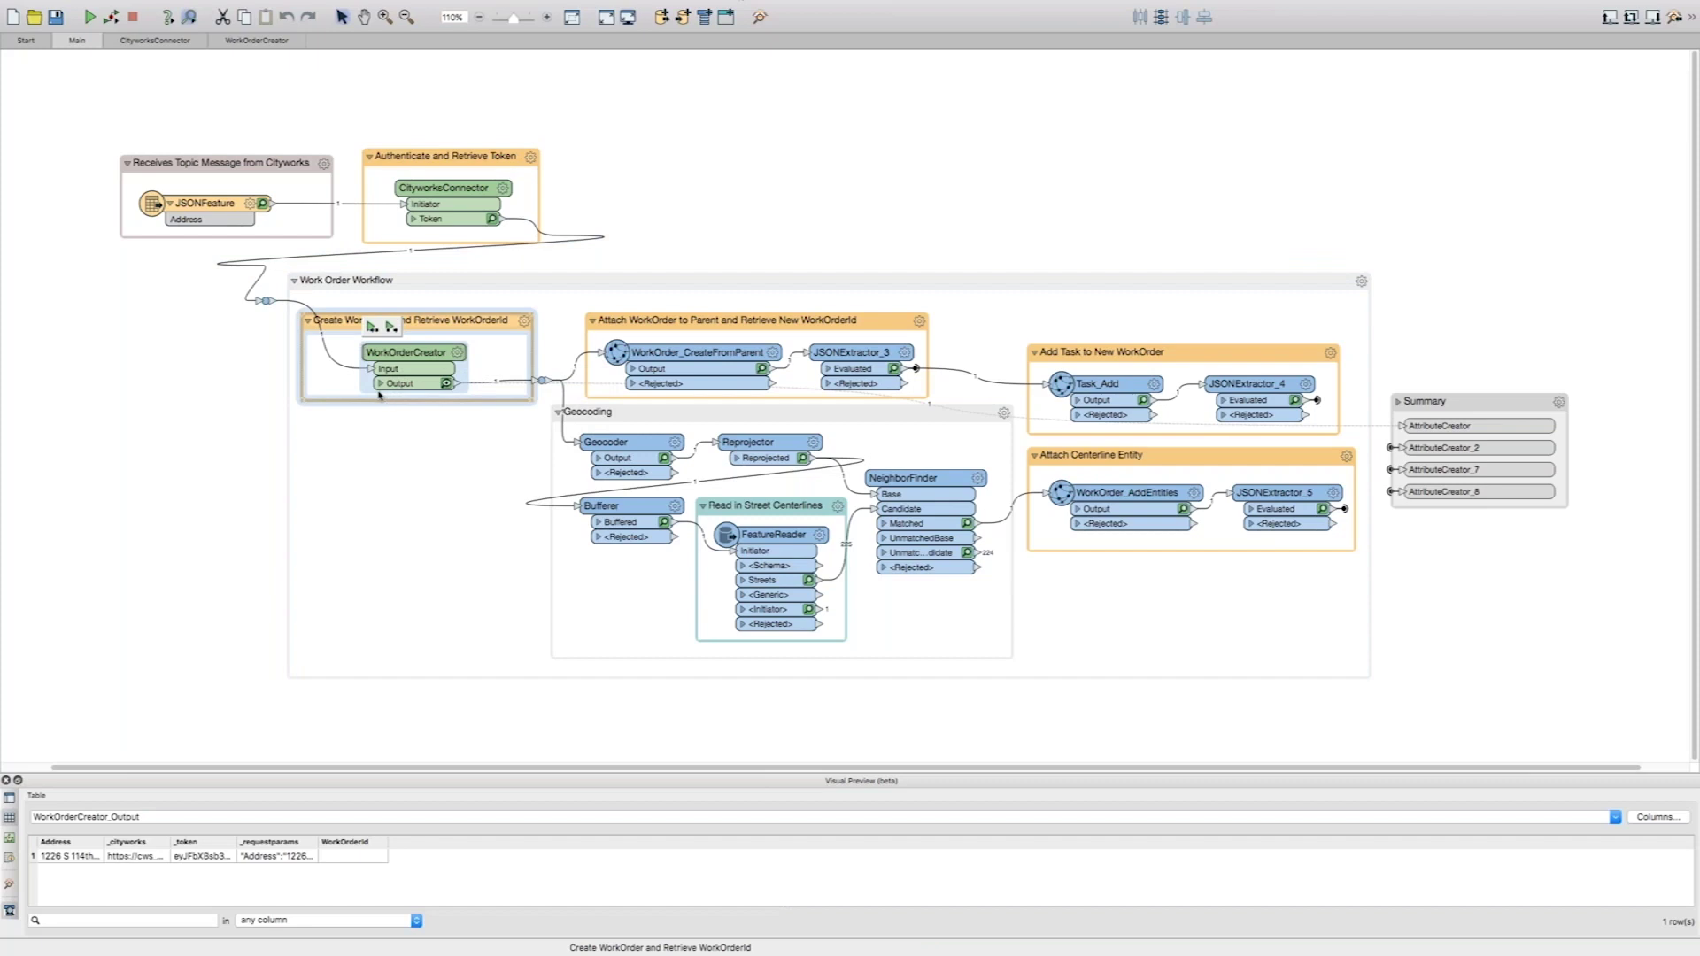
click(685, 360)
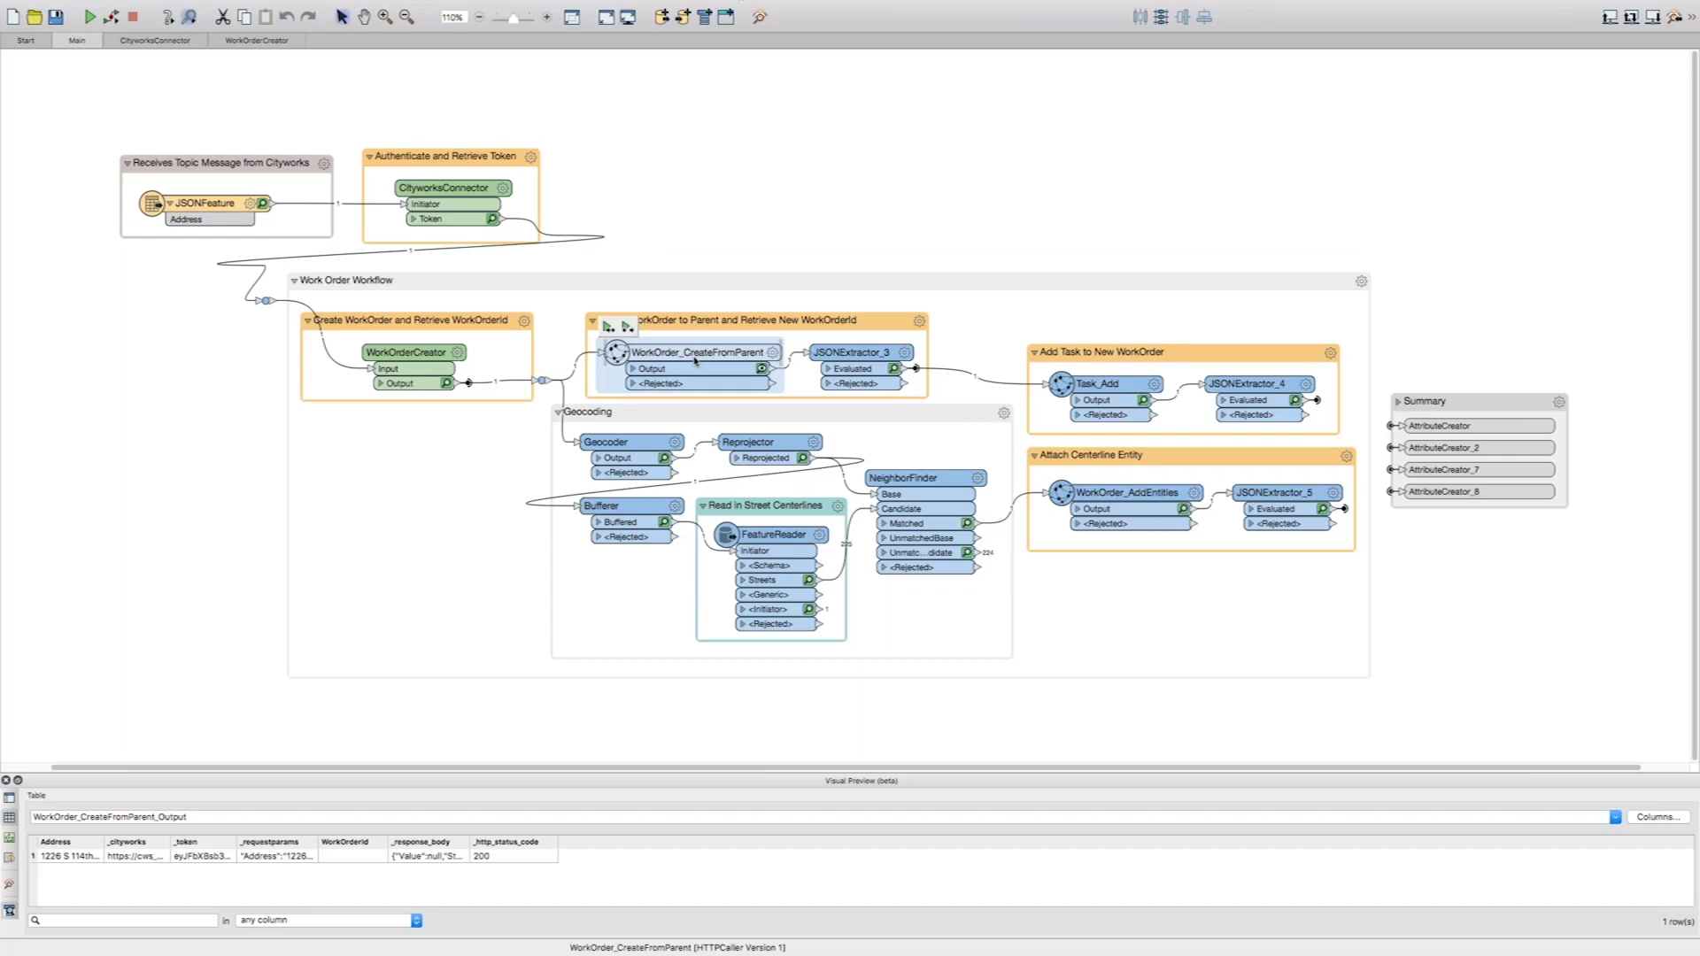
click(1104, 394)
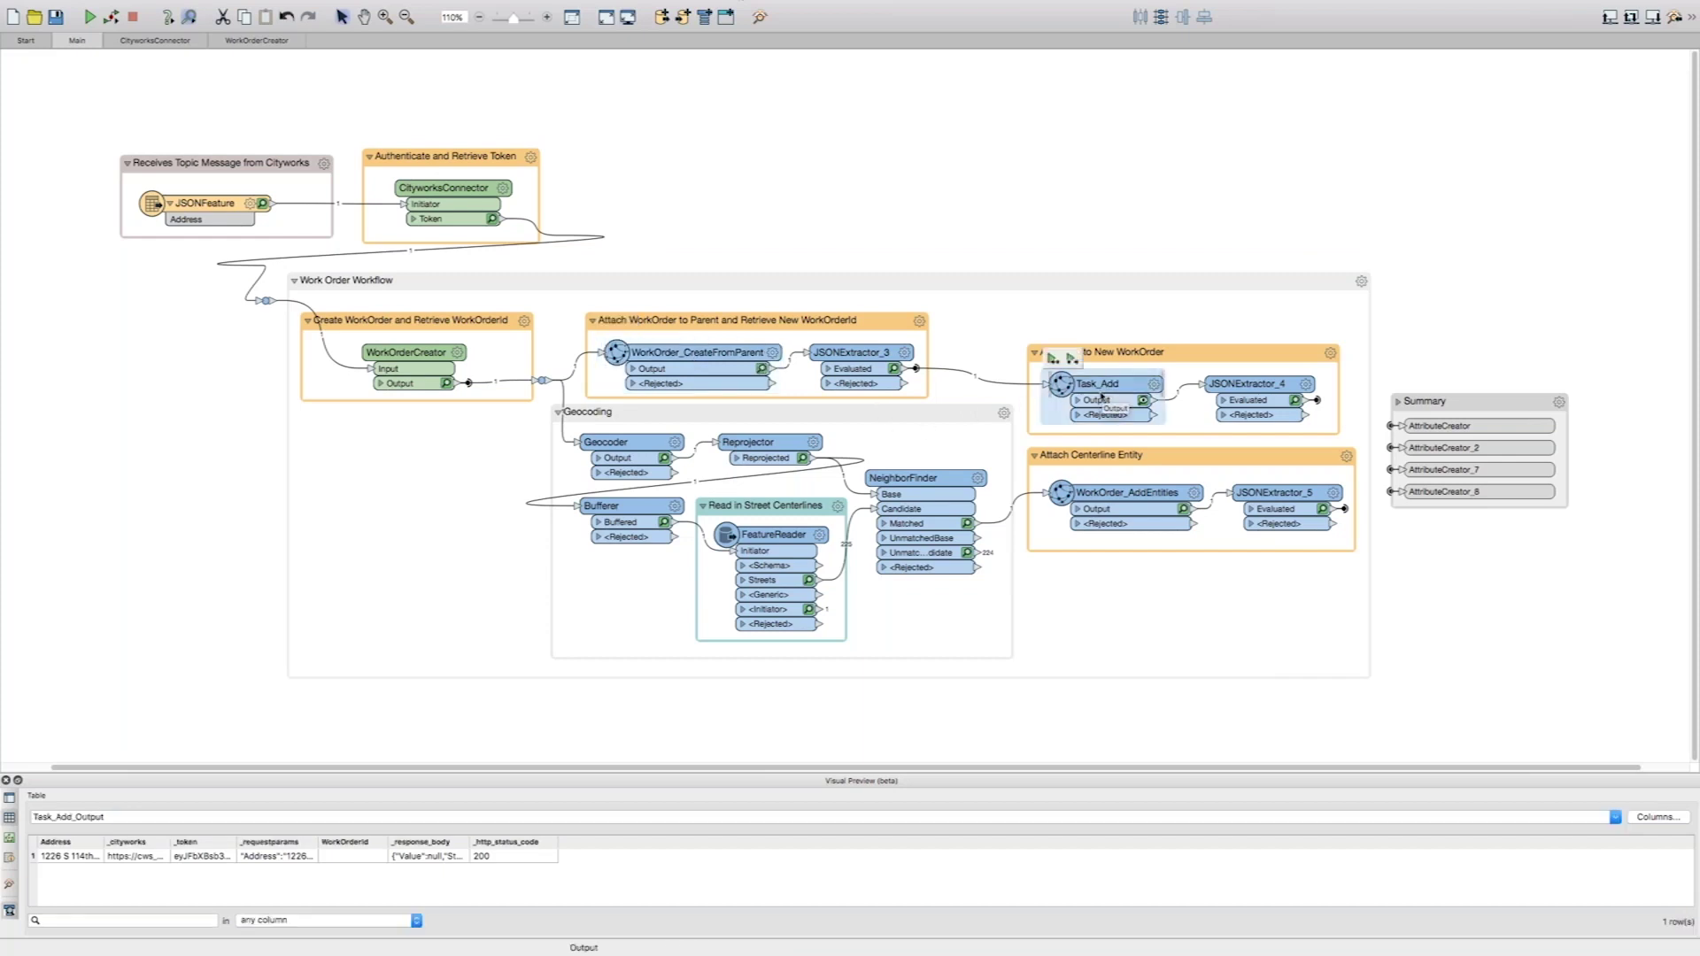
- Review the Geocoding, Work Order Workflow and Street Centerlines groups, then expand Summary
click(1004, 578)
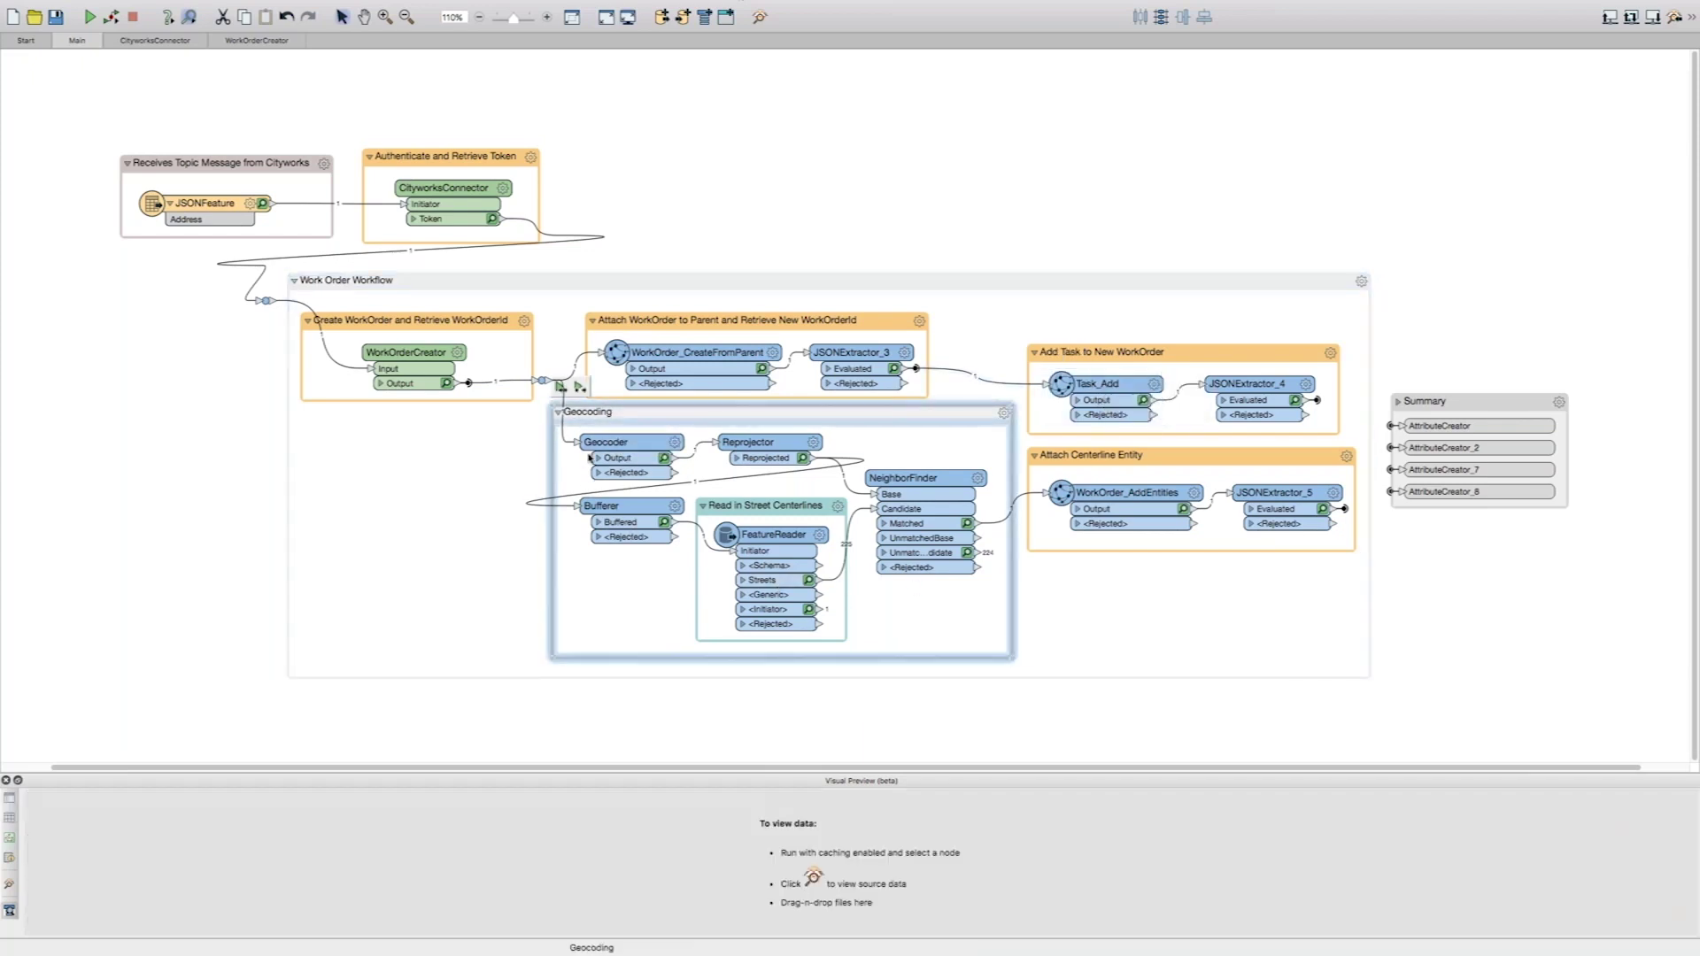
click(485, 525)
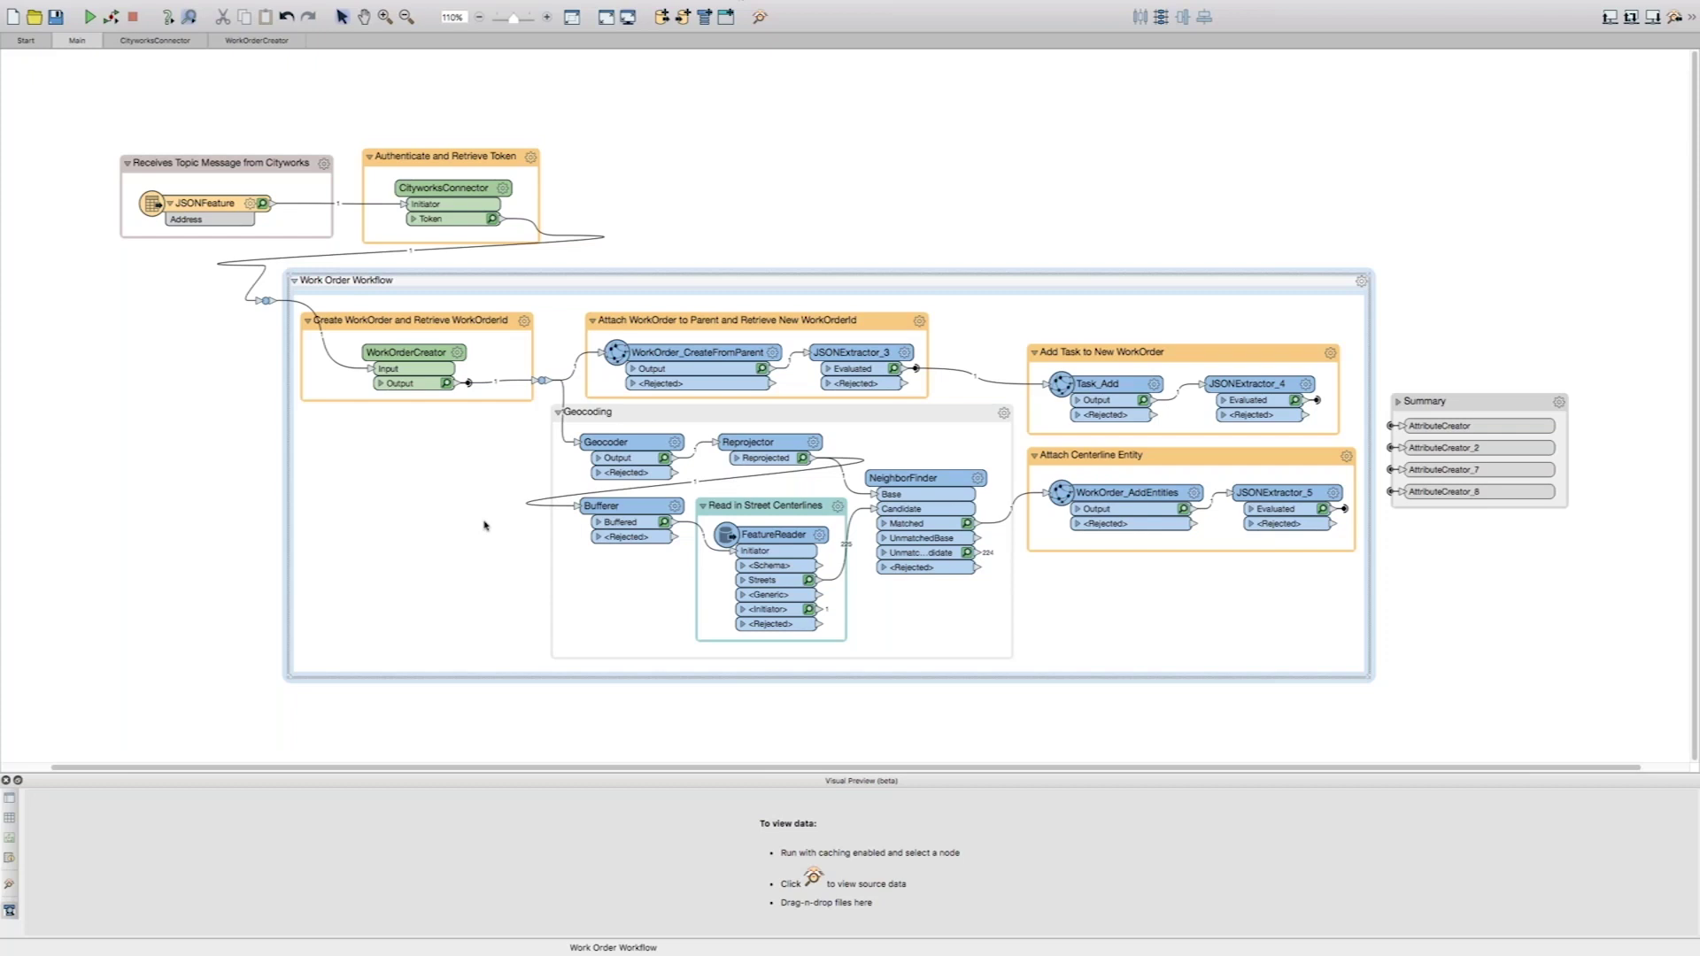
click(569, 564)
click(643, 445)
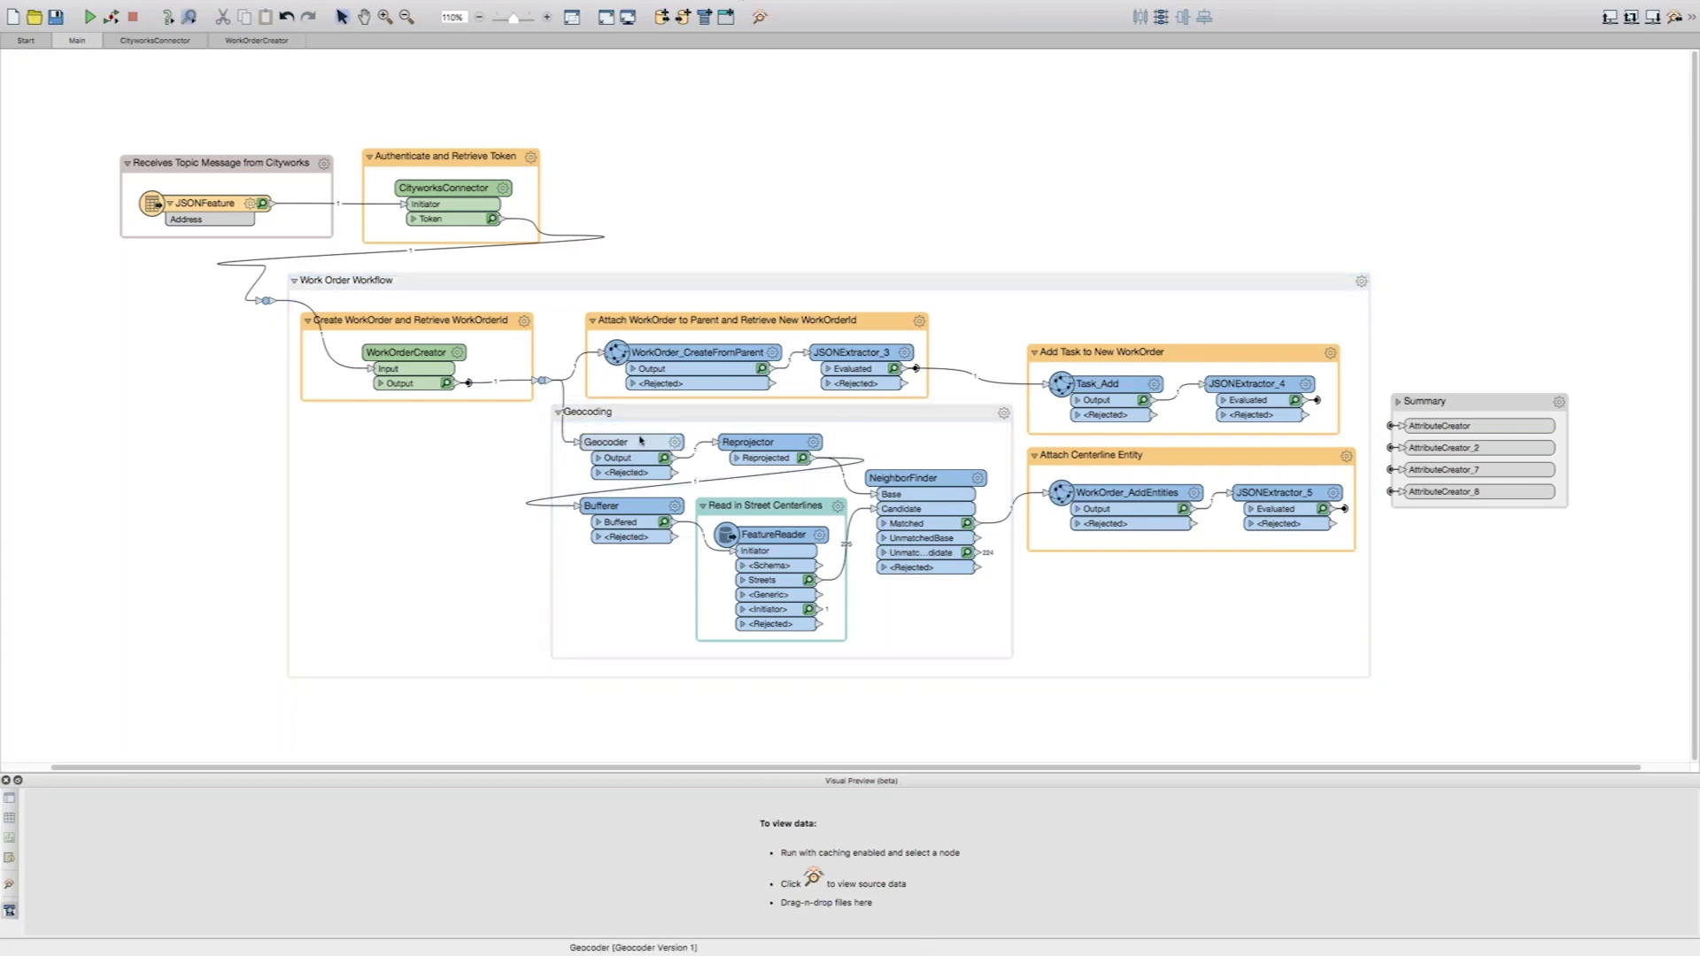
click(602, 567)
click(784, 548)
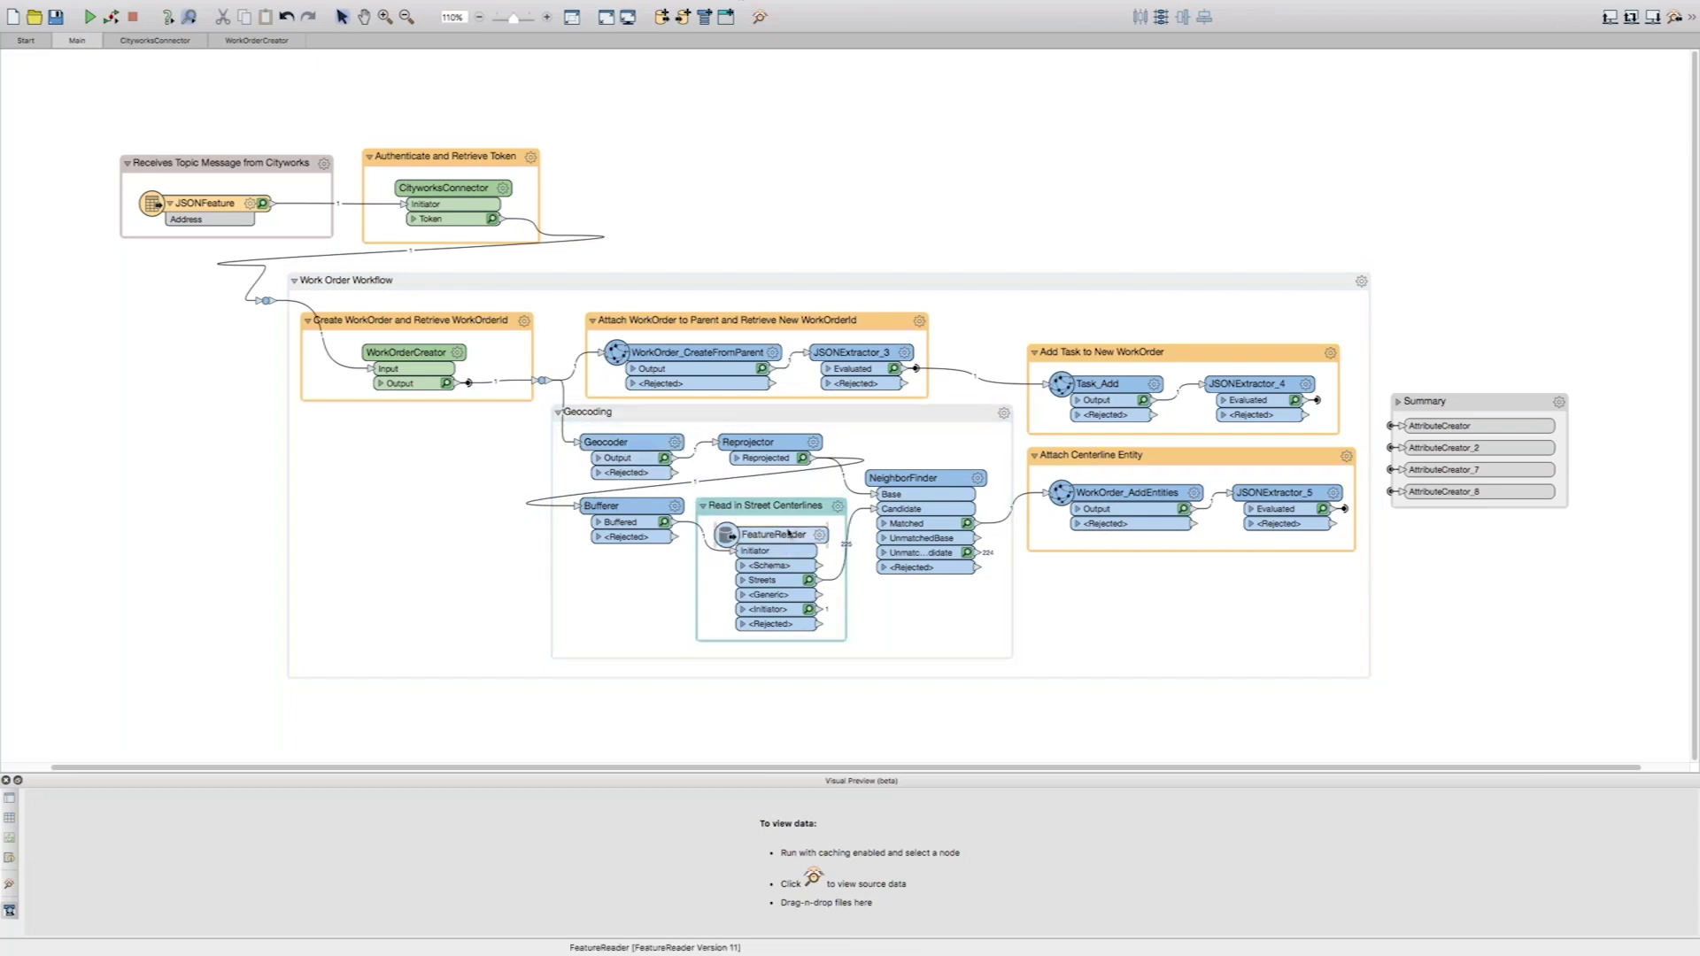
click(790, 511)
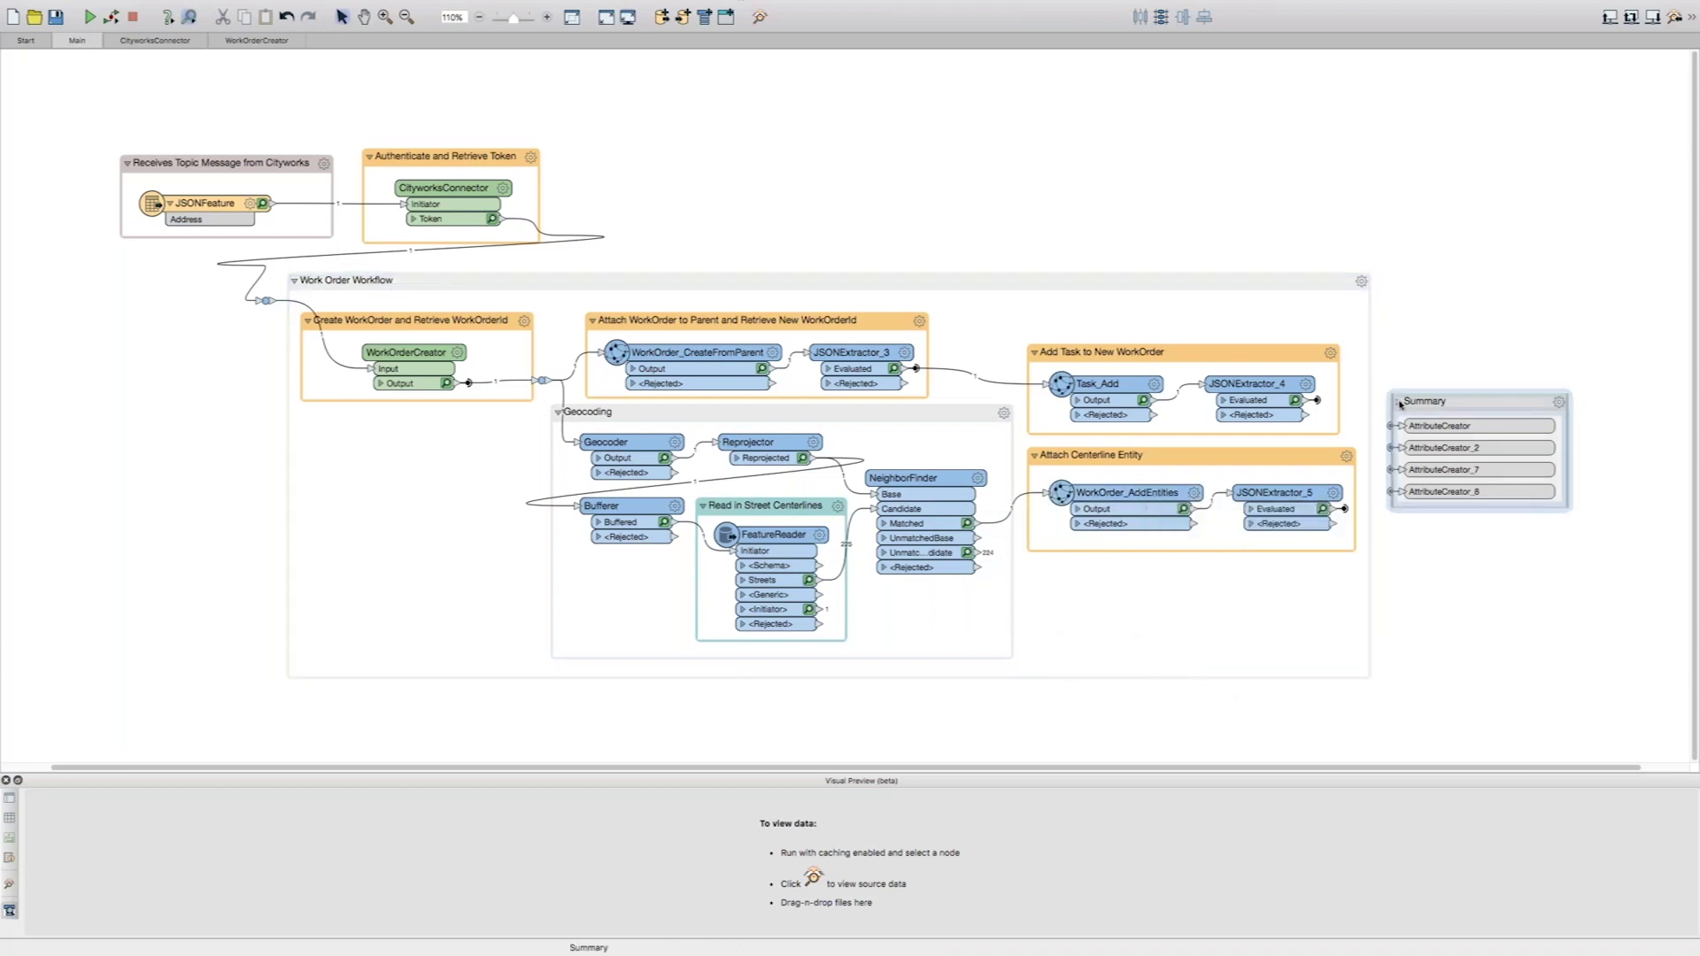
click(1399, 403)
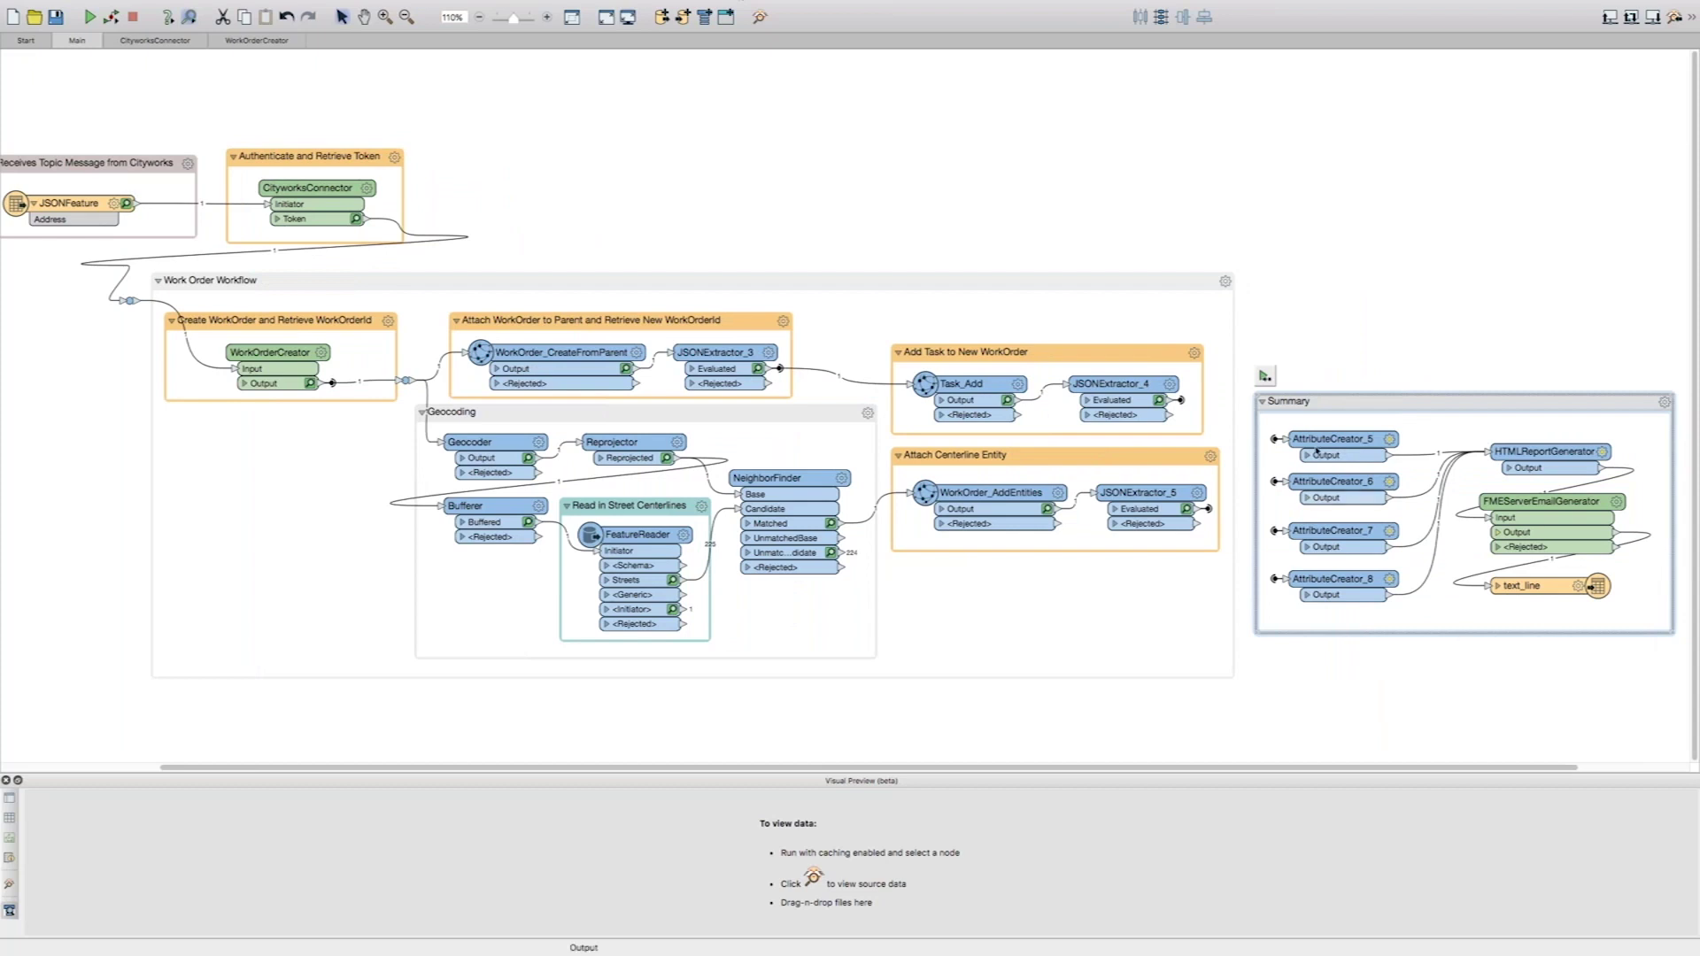
- Collapse the Summary group and preview the CityworksConnector token and WorkOrderCreator outputs
click(1263, 401)
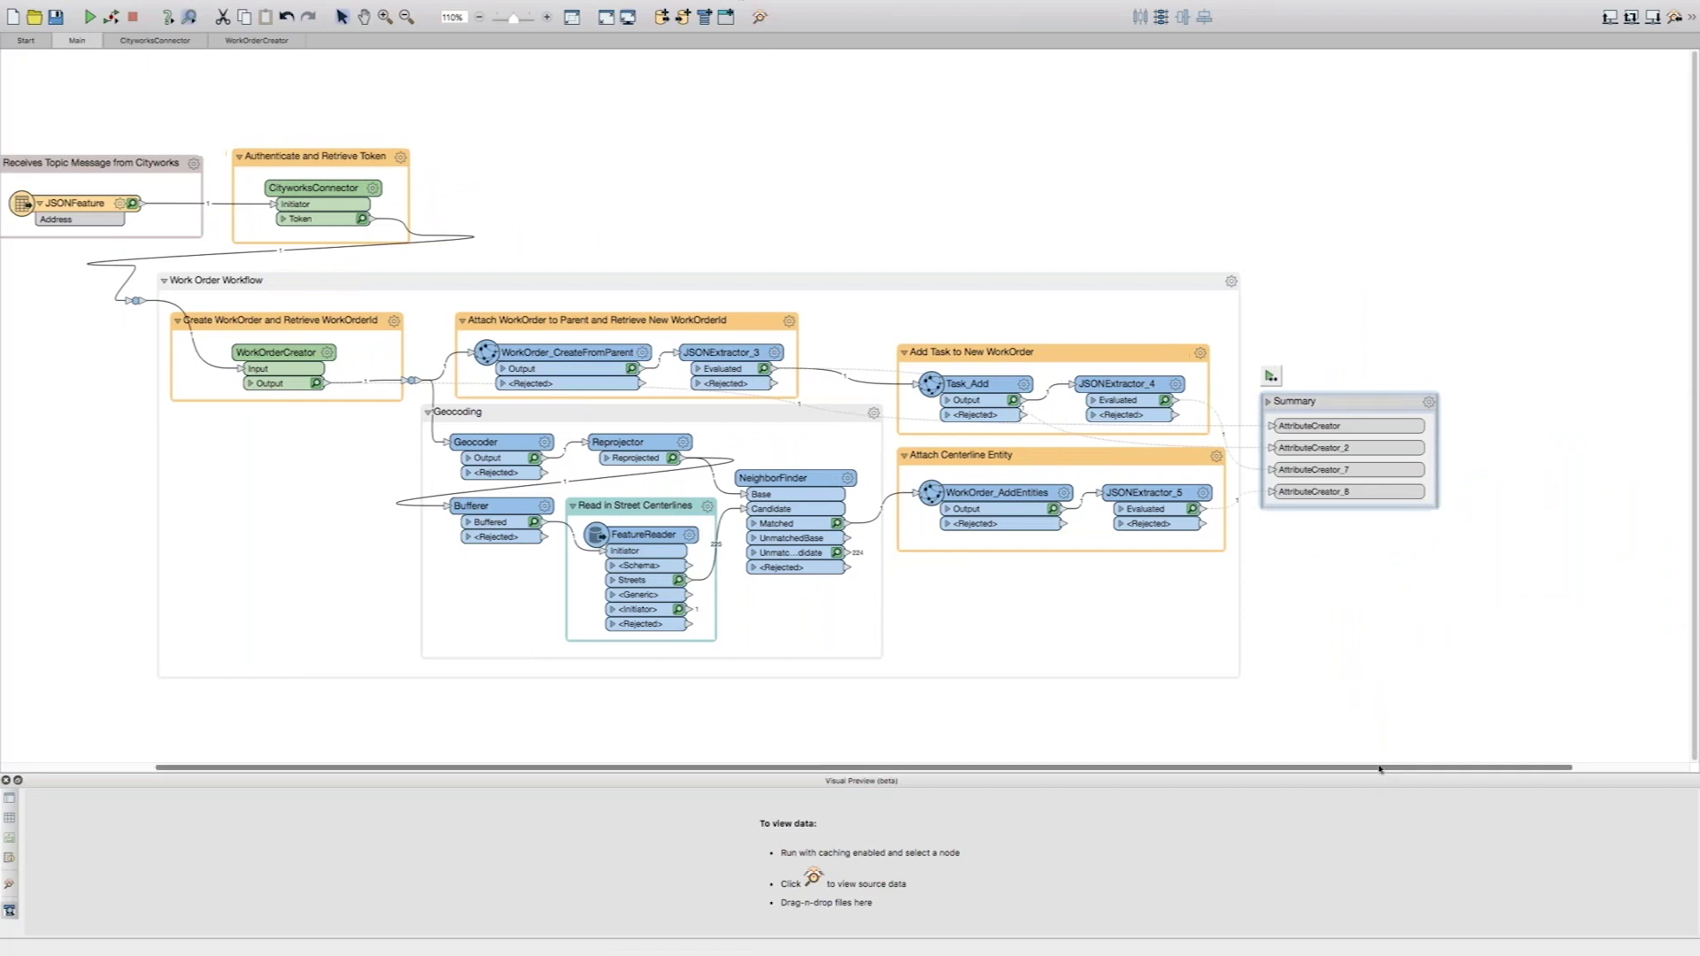
scroll(1297, 748, left, 3)
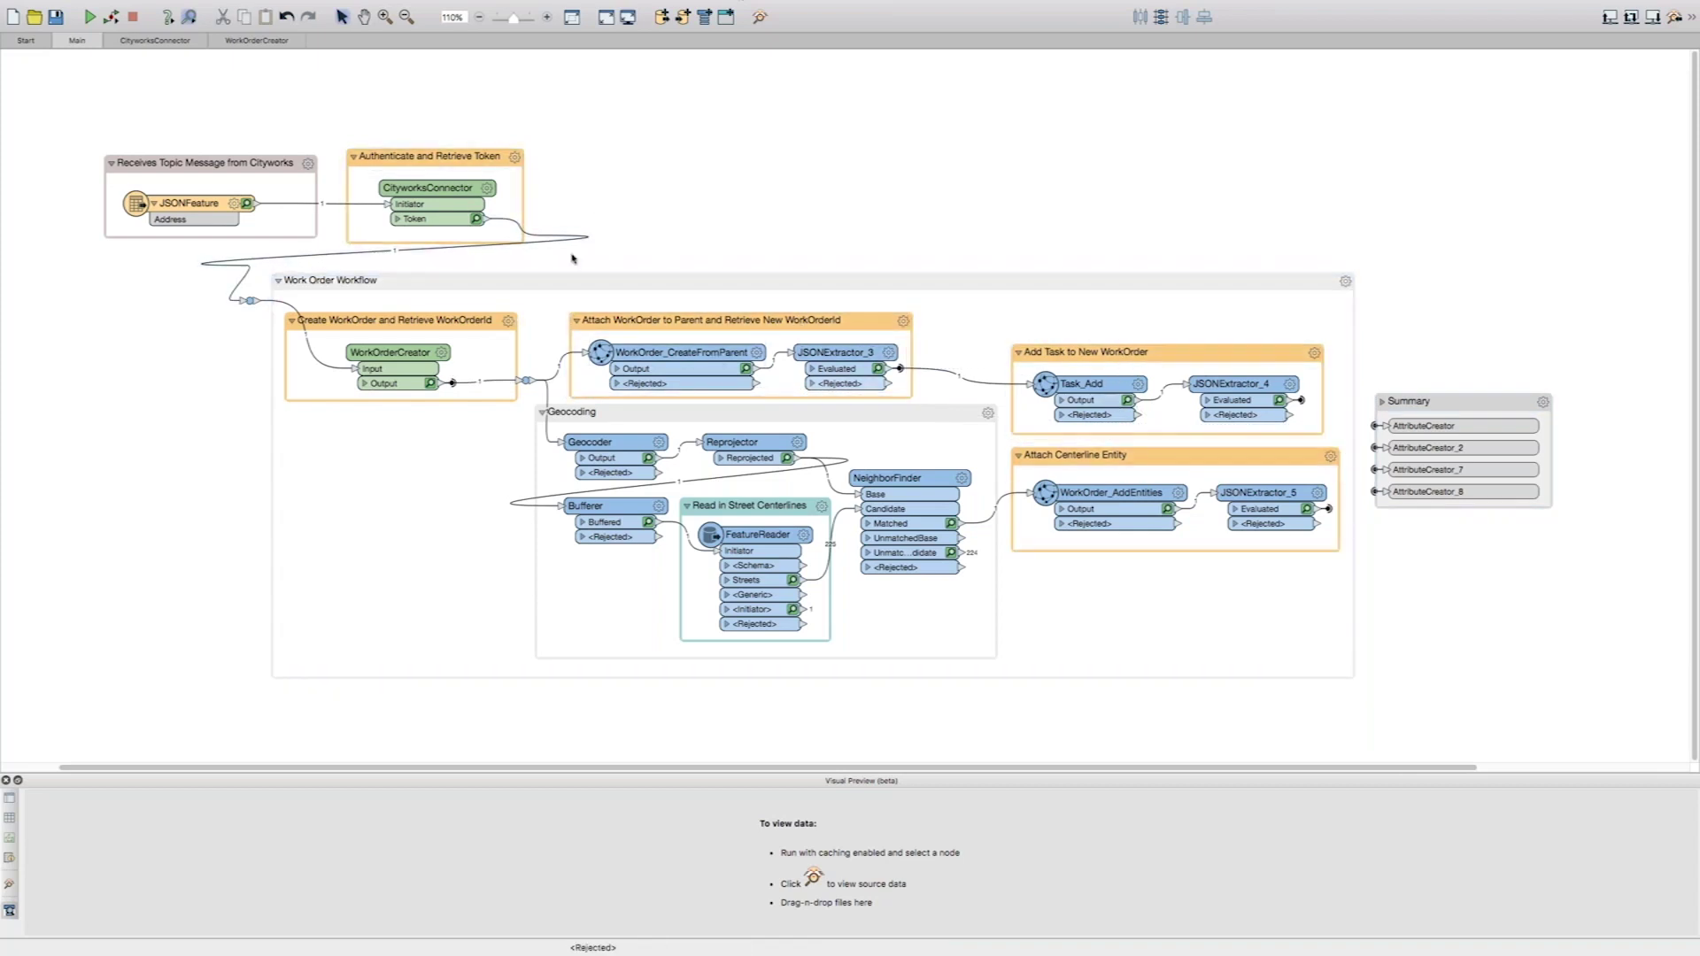
click(440, 193)
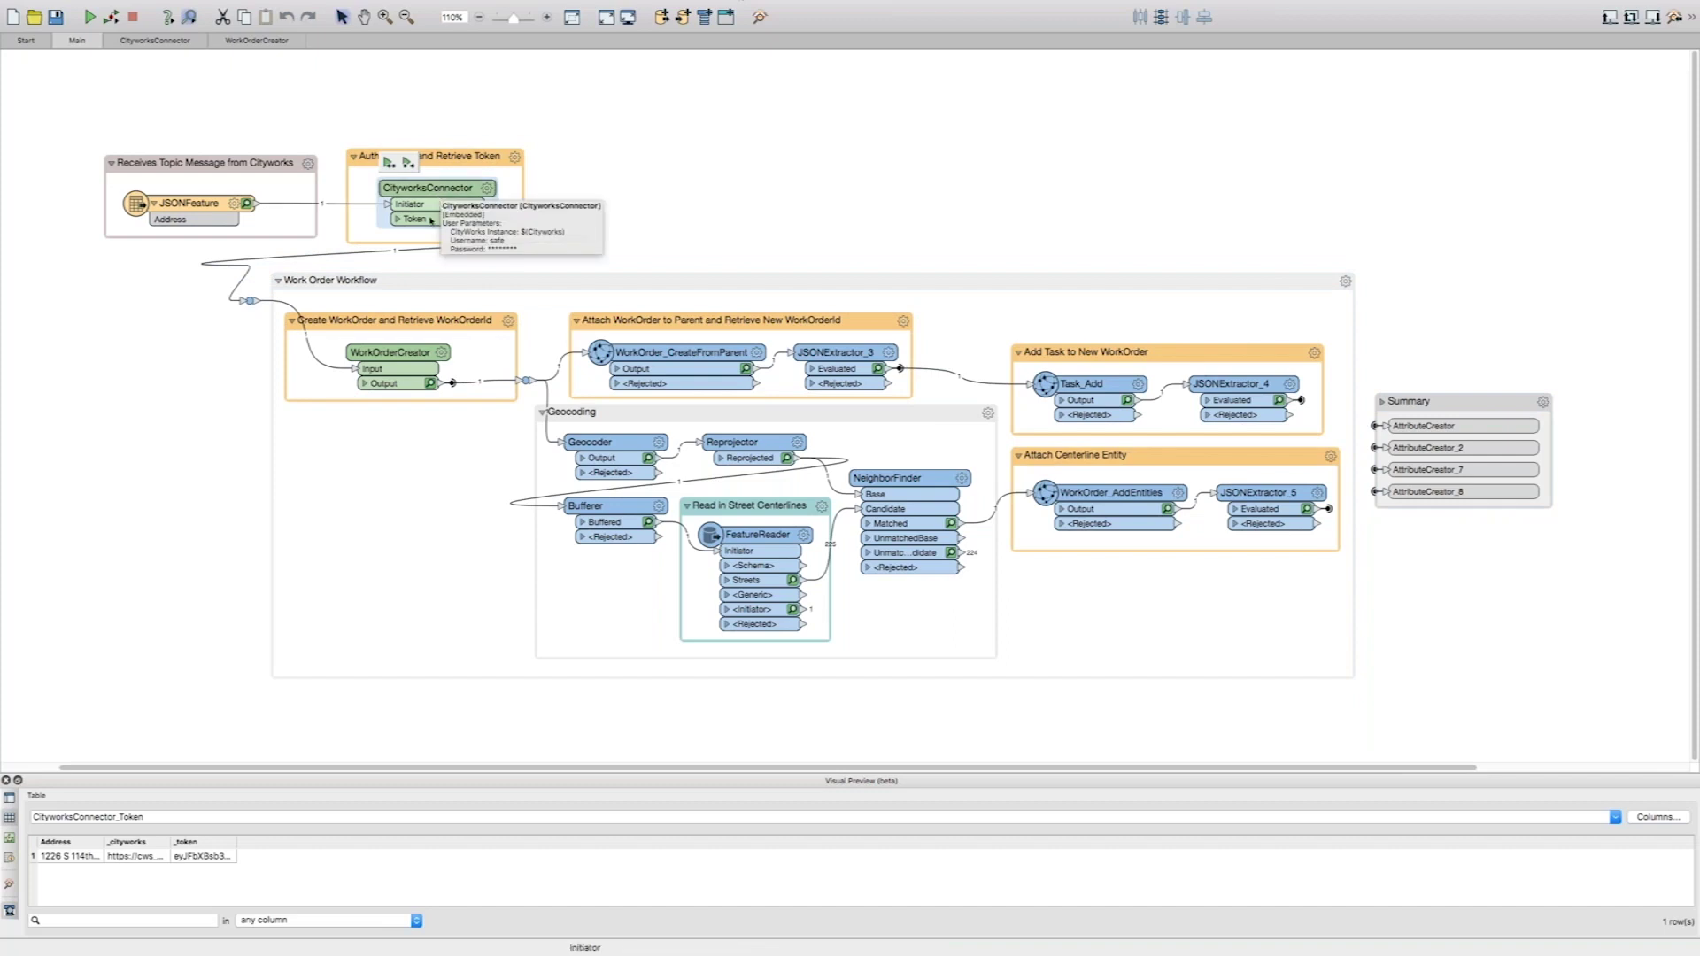
click(392, 353)
click(417, 487)
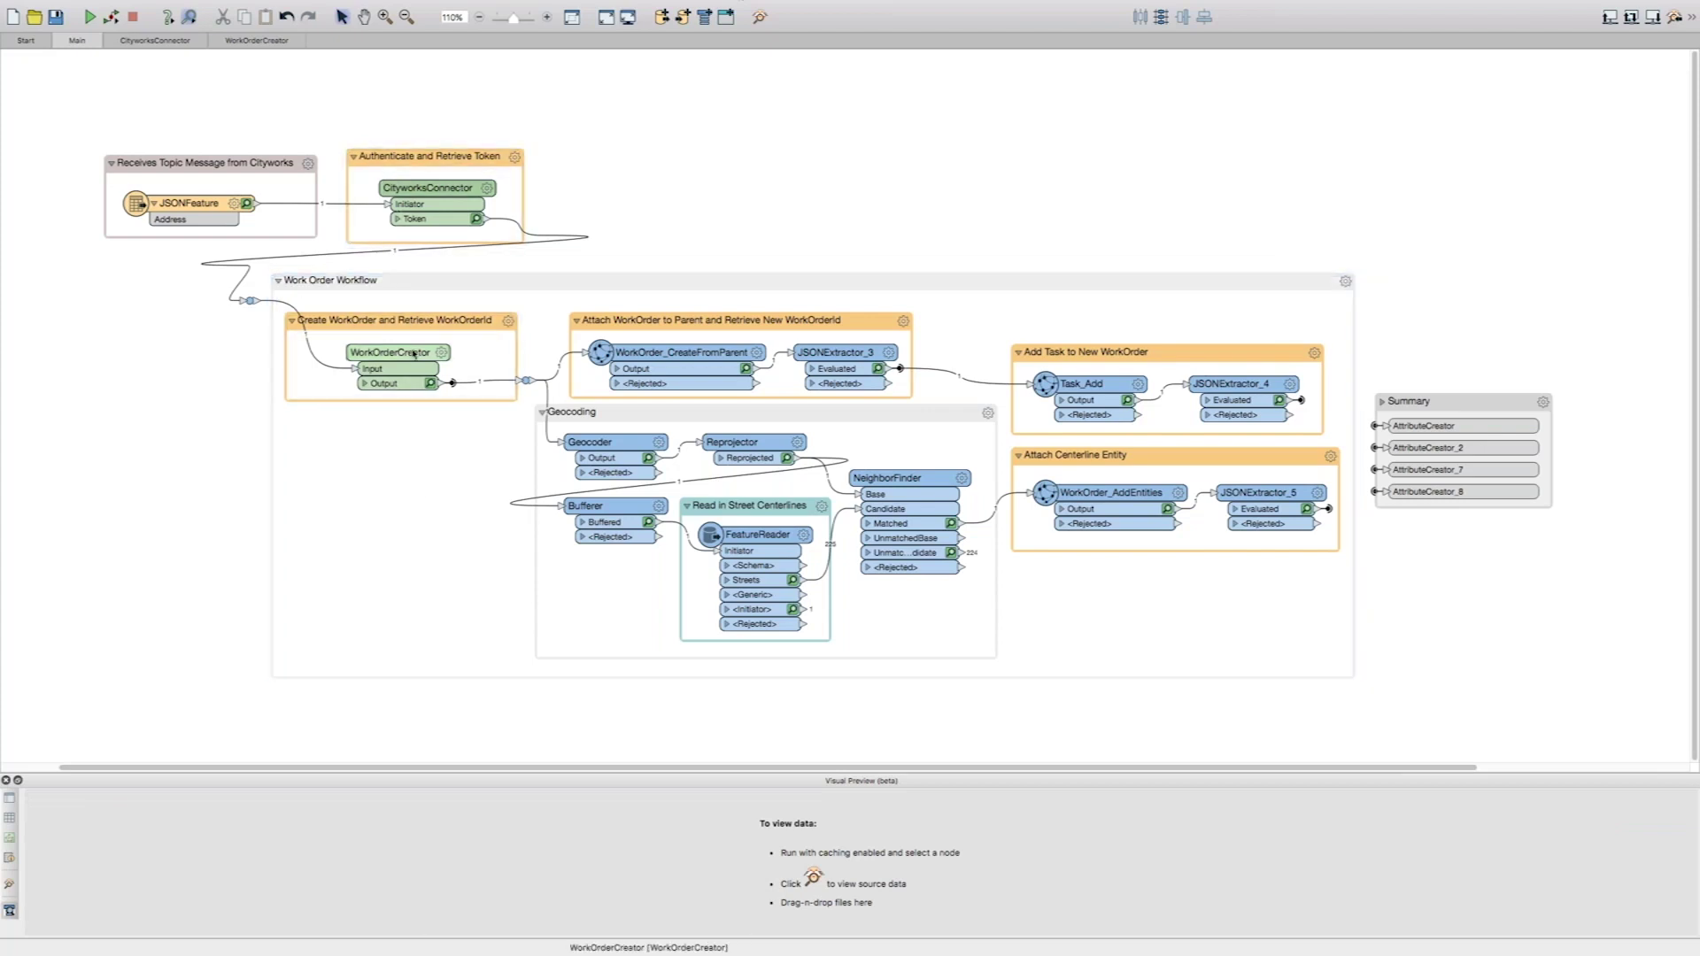
click(410, 383)
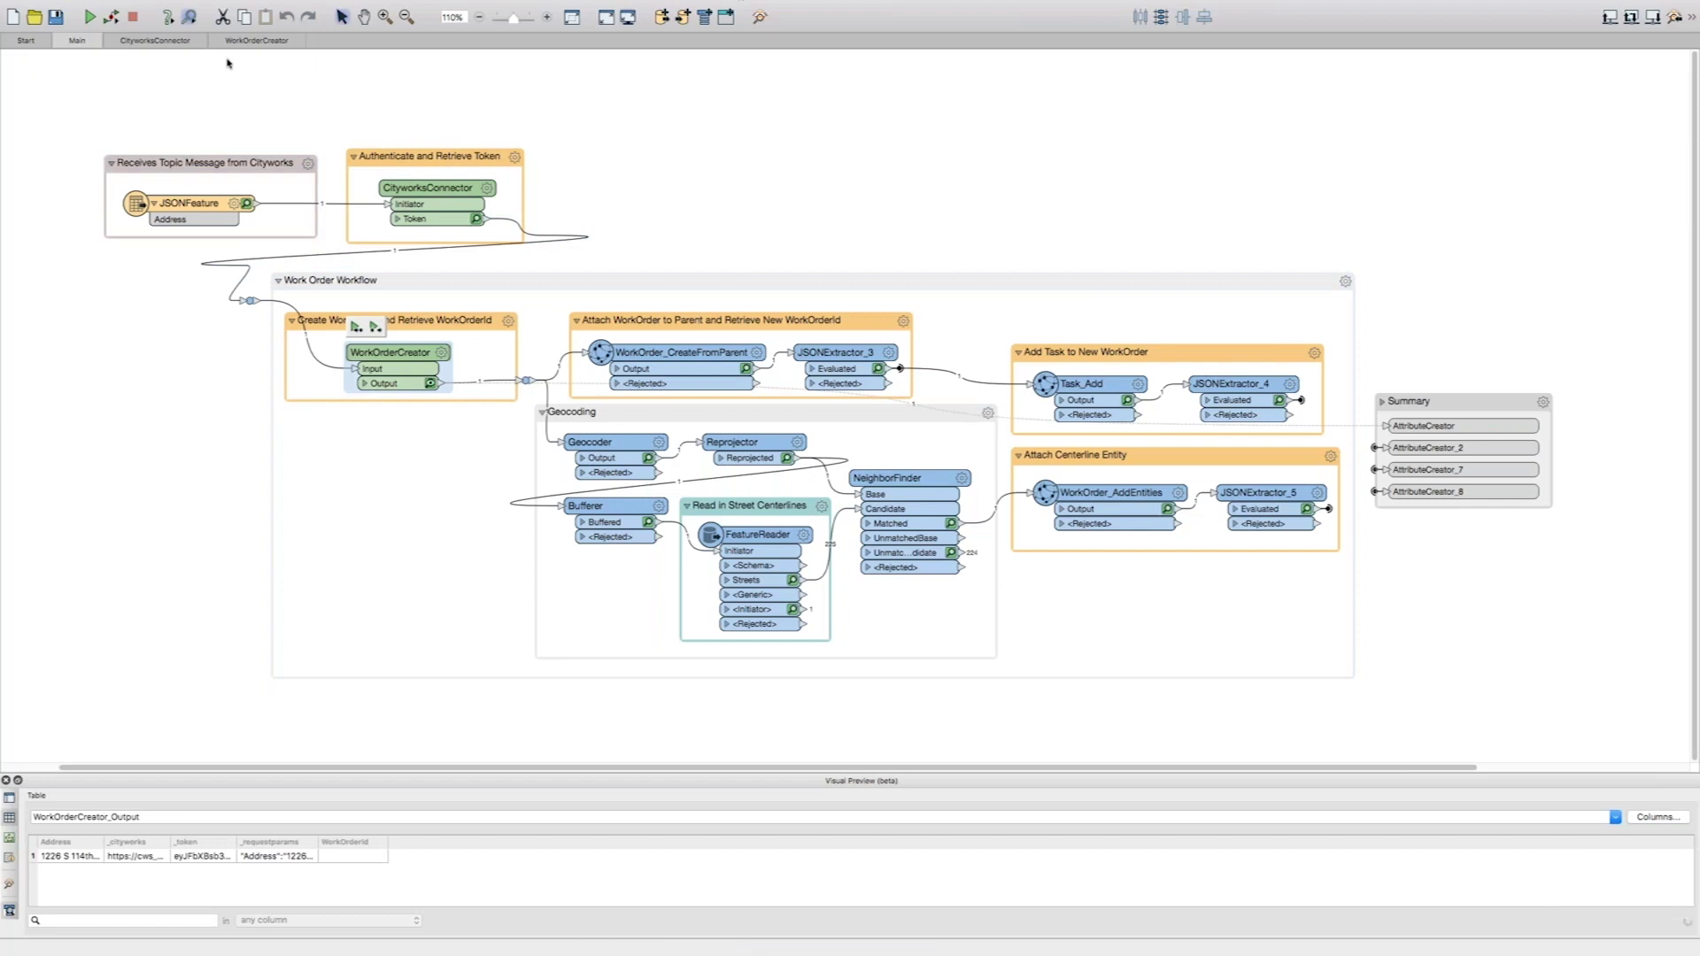
click(256, 41)
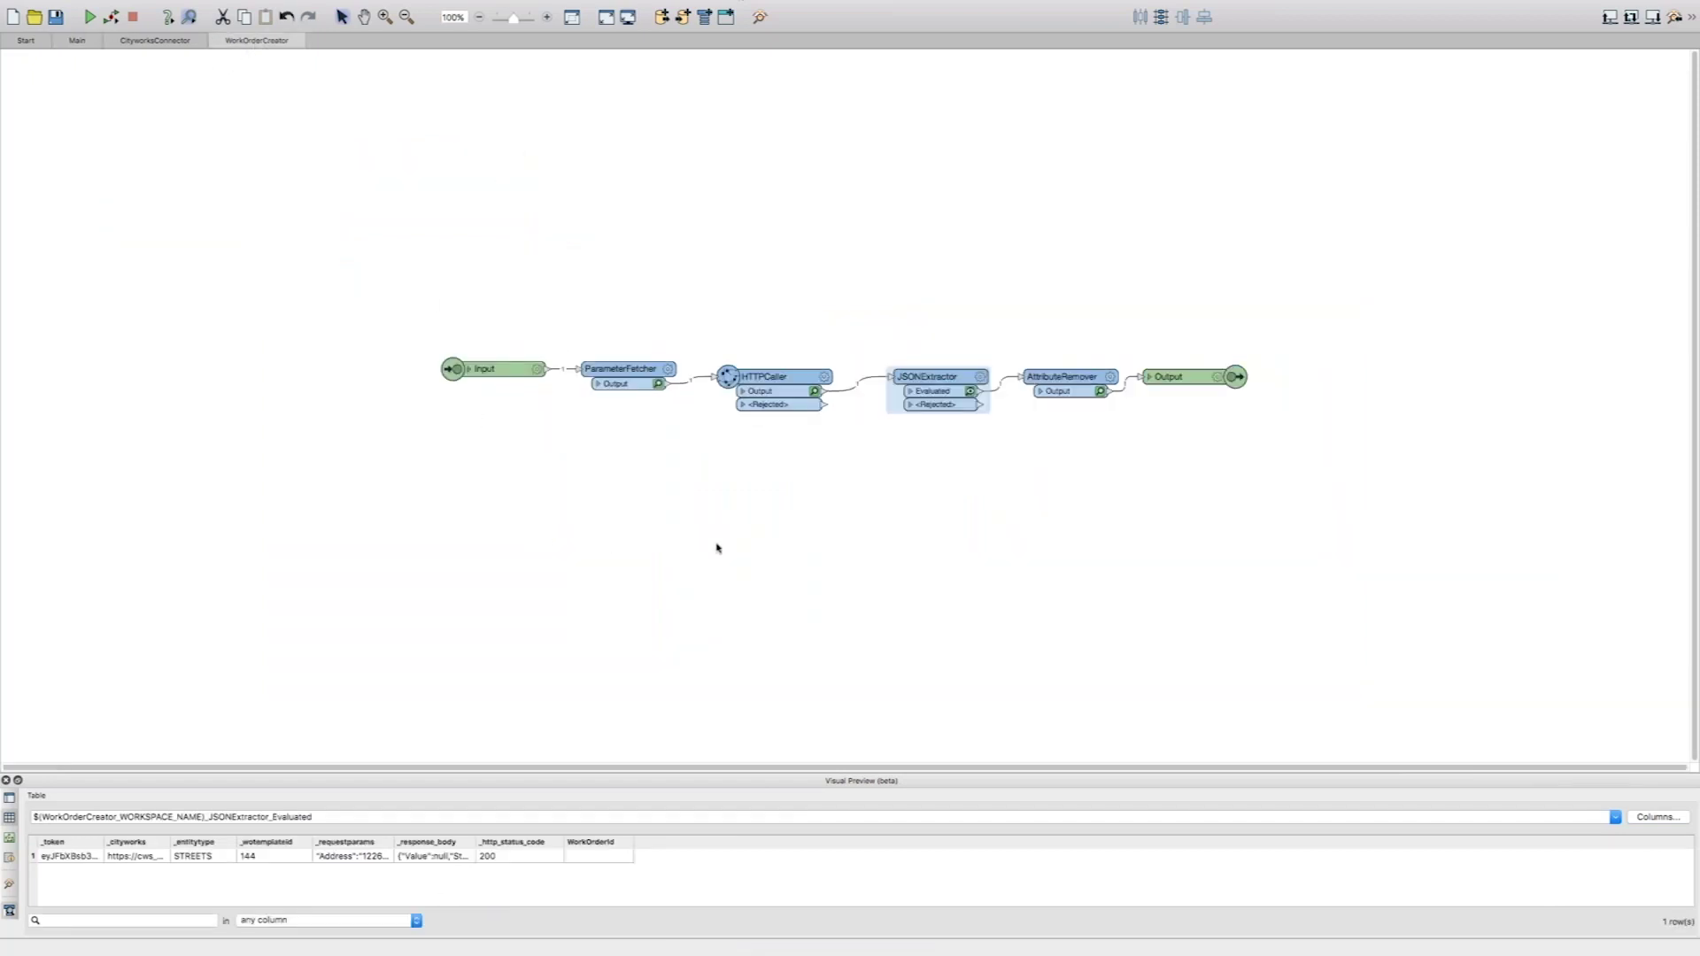
click(774, 542)
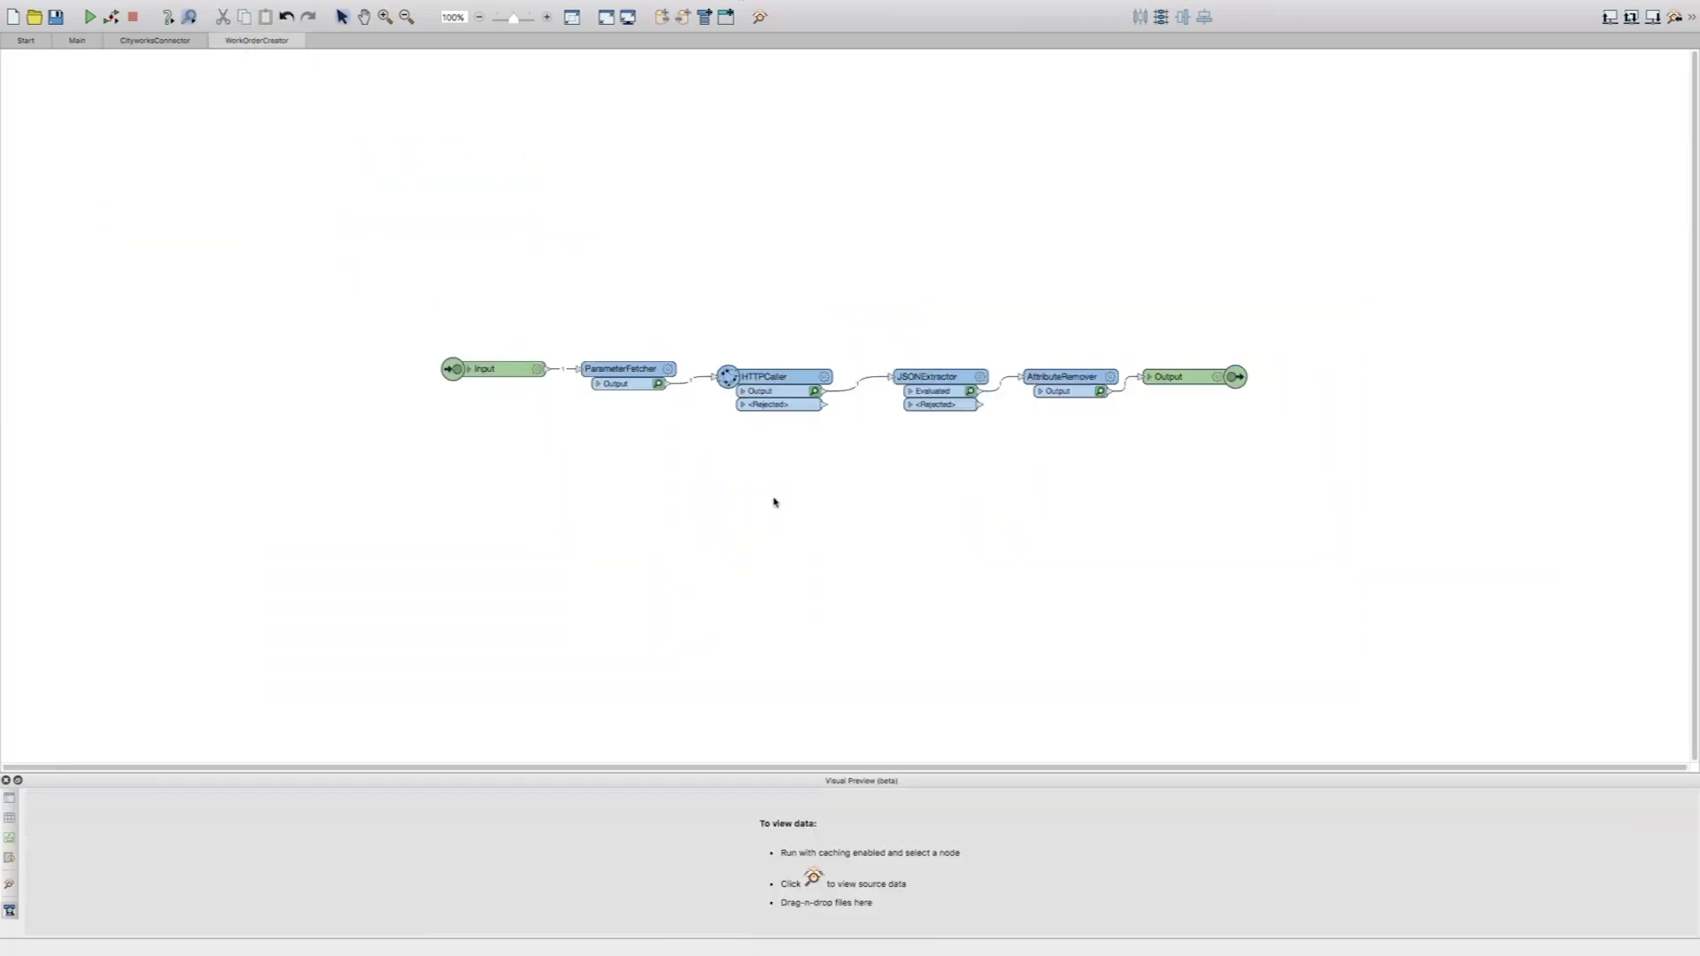
drag(694, 323, 1006, 460)
click(915, 475)
click(157, 42)
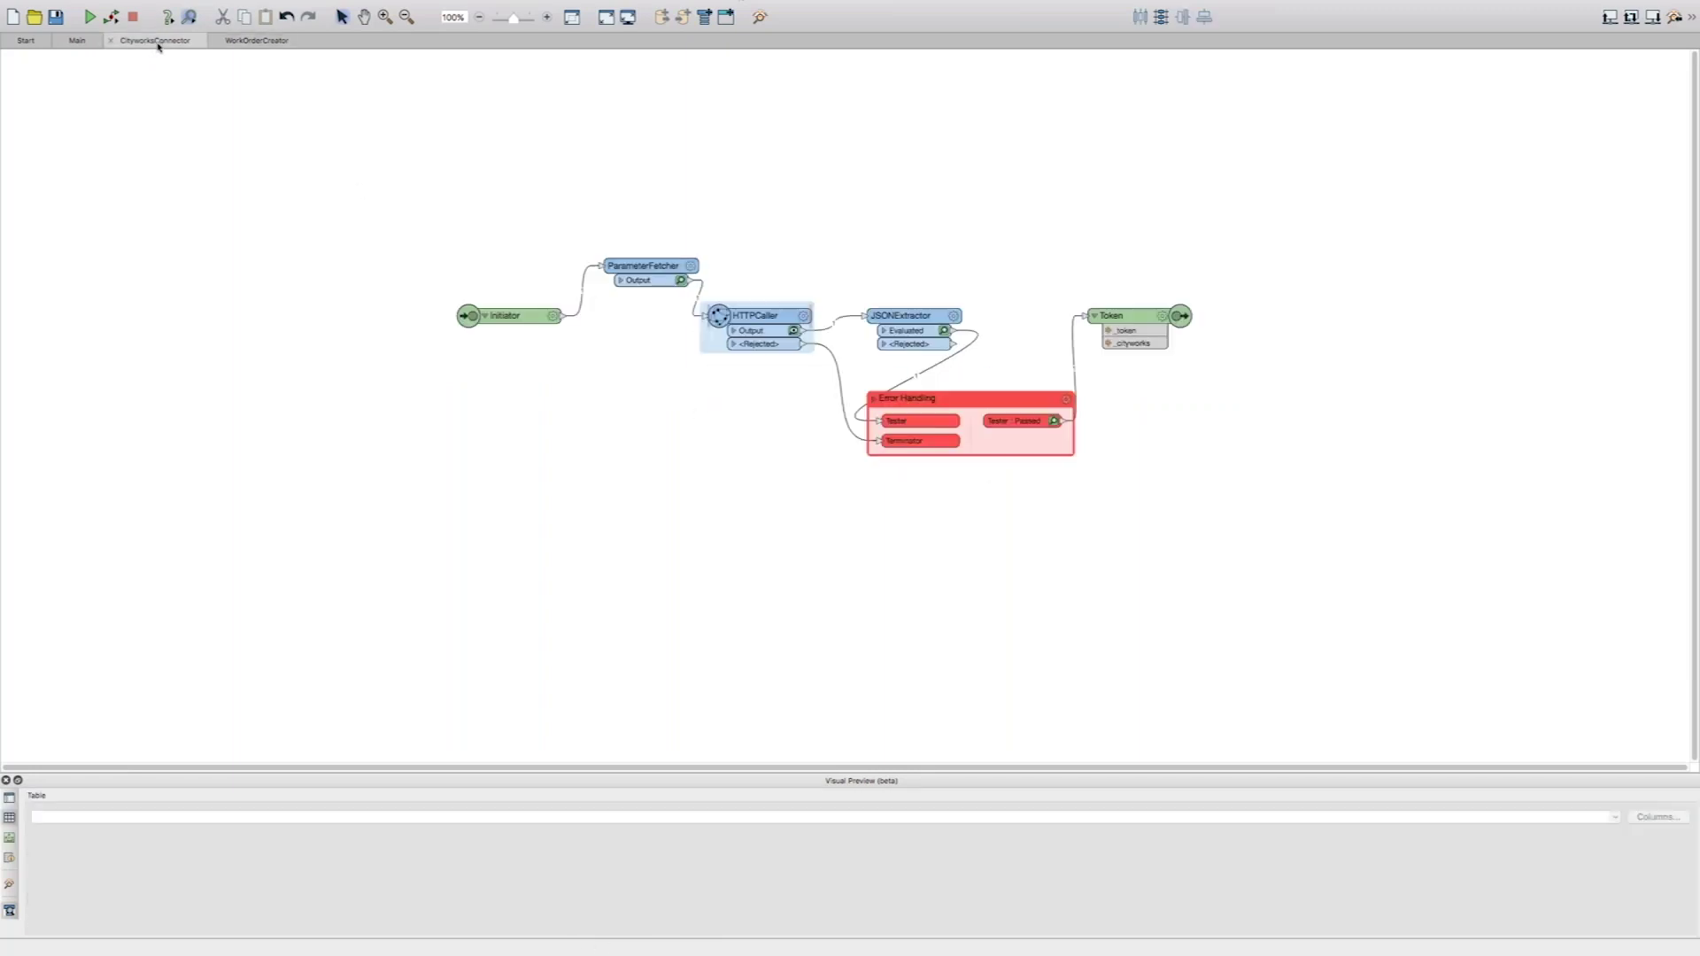
click(89, 40)
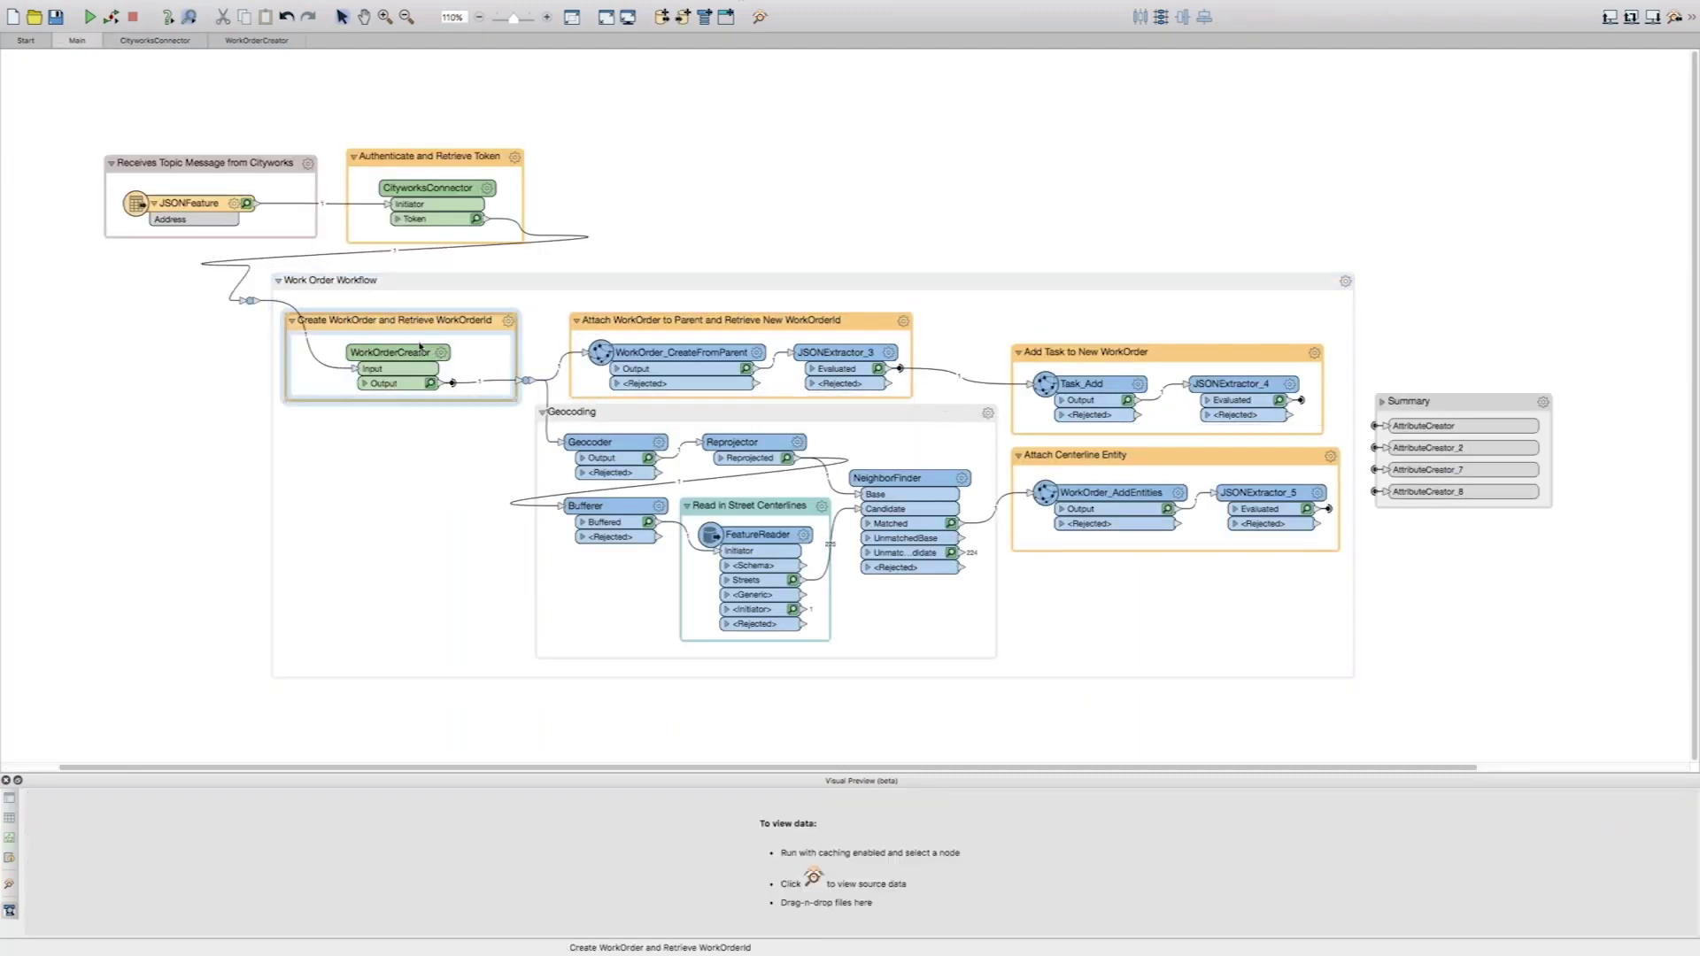
click(757, 353)
click(758, 353)
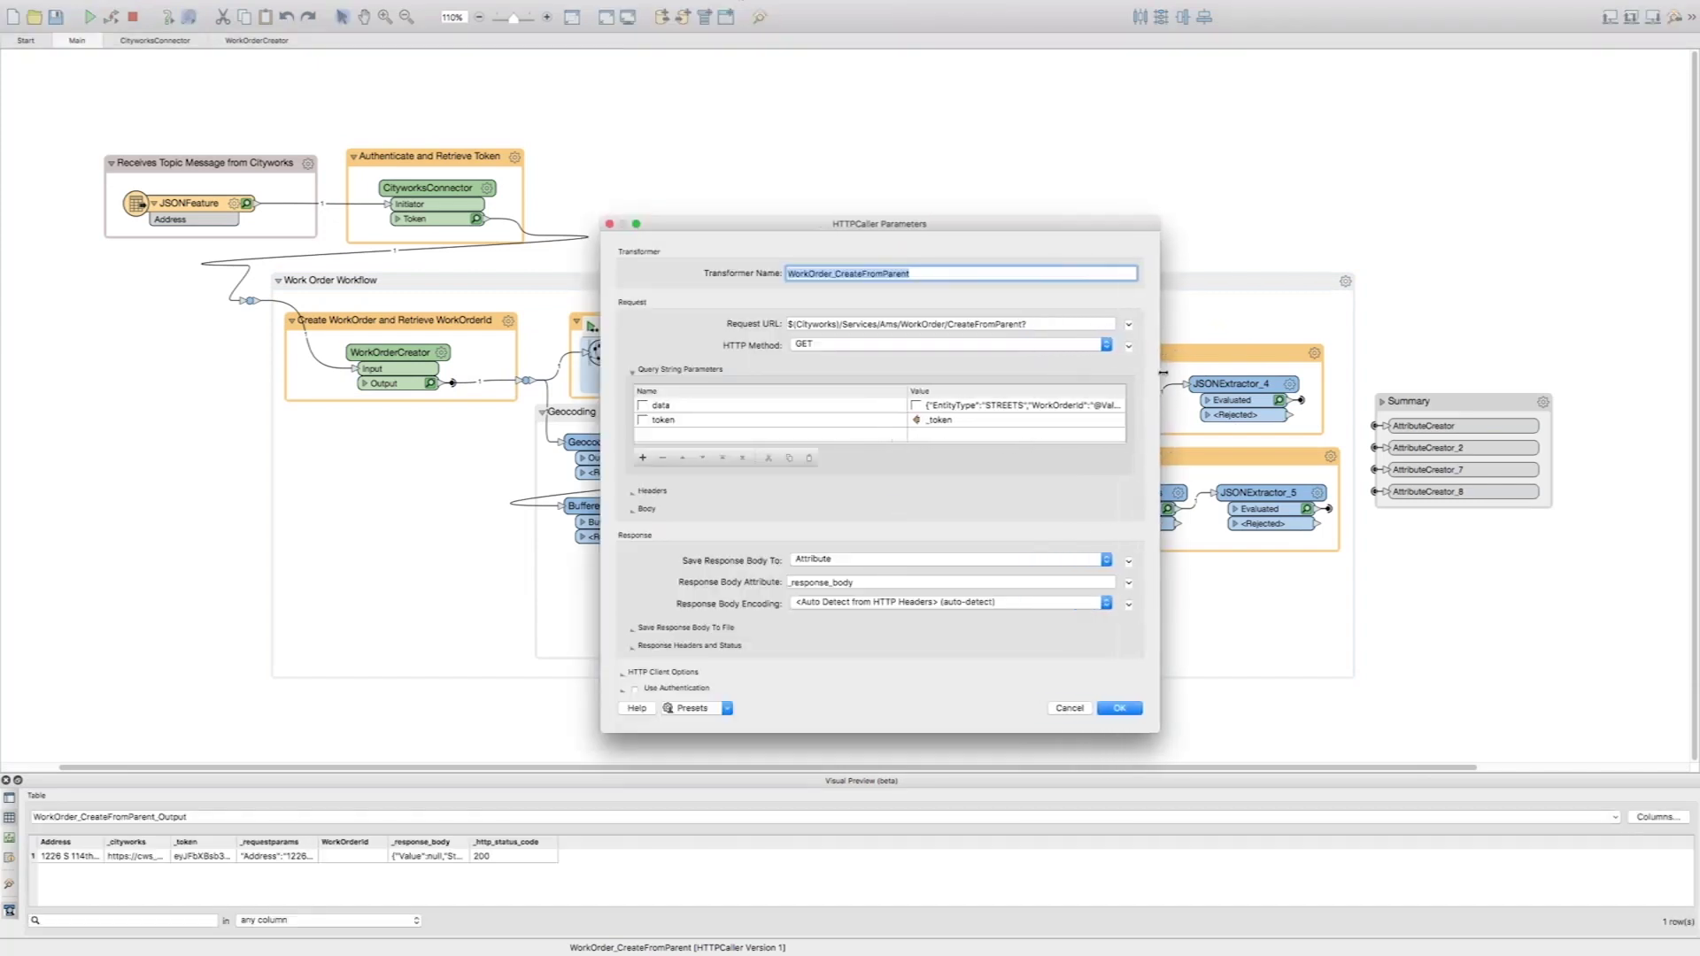
key(Tab)
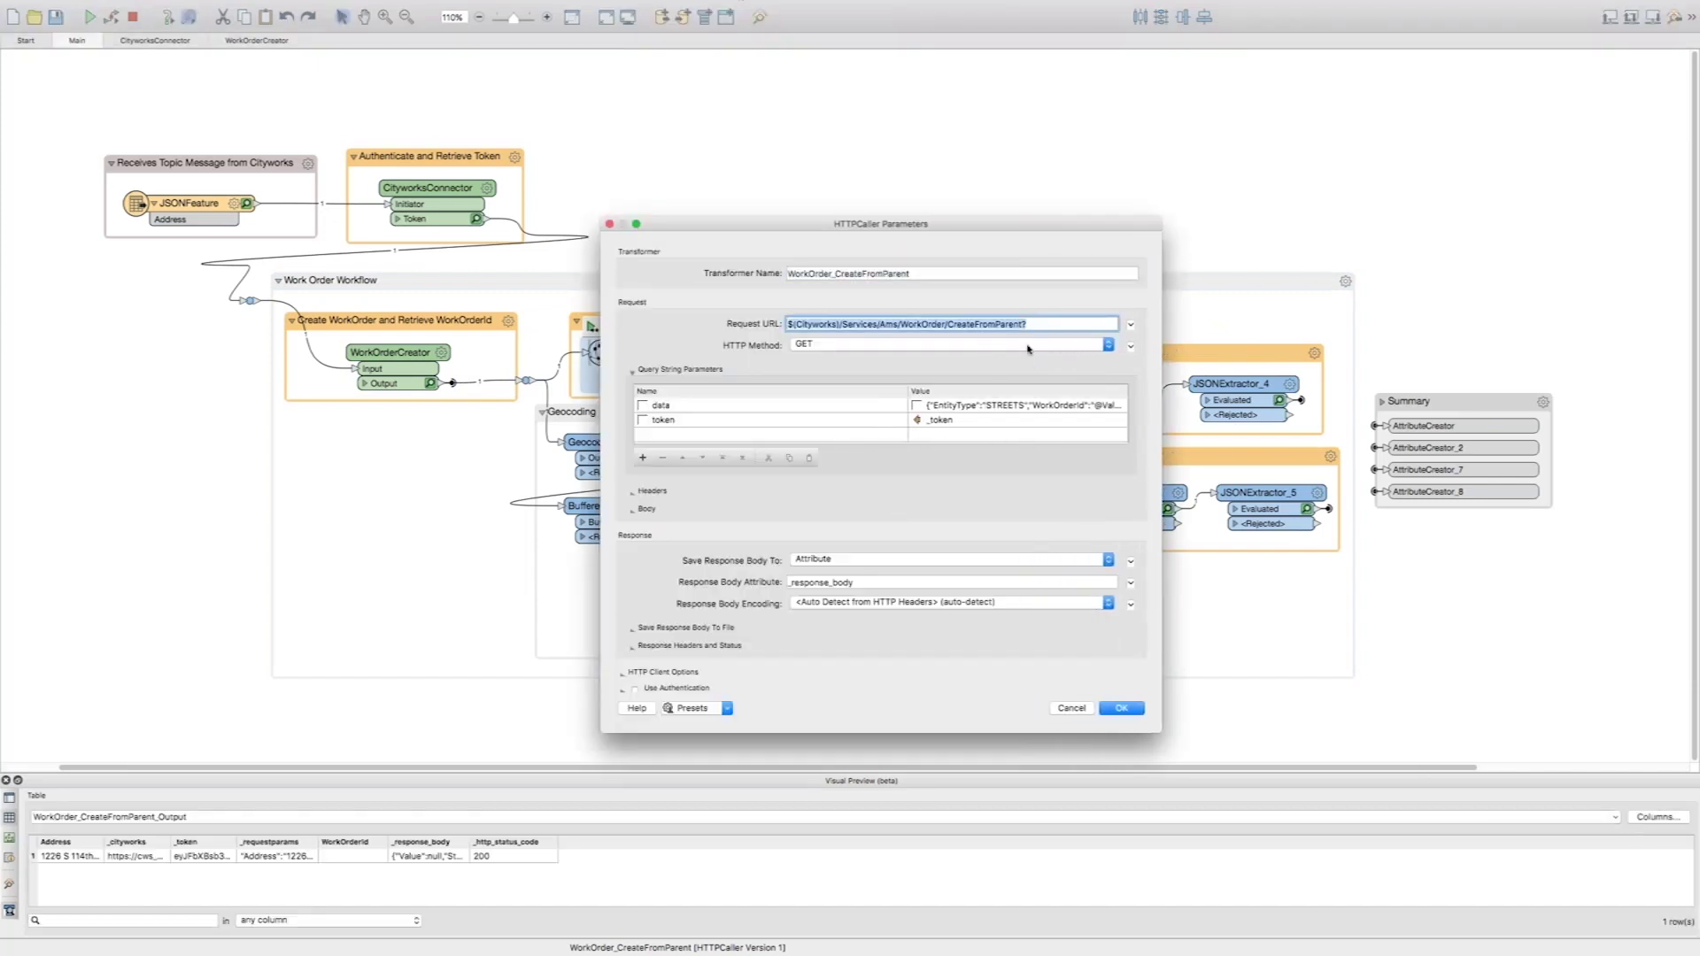
click(1027, 322)
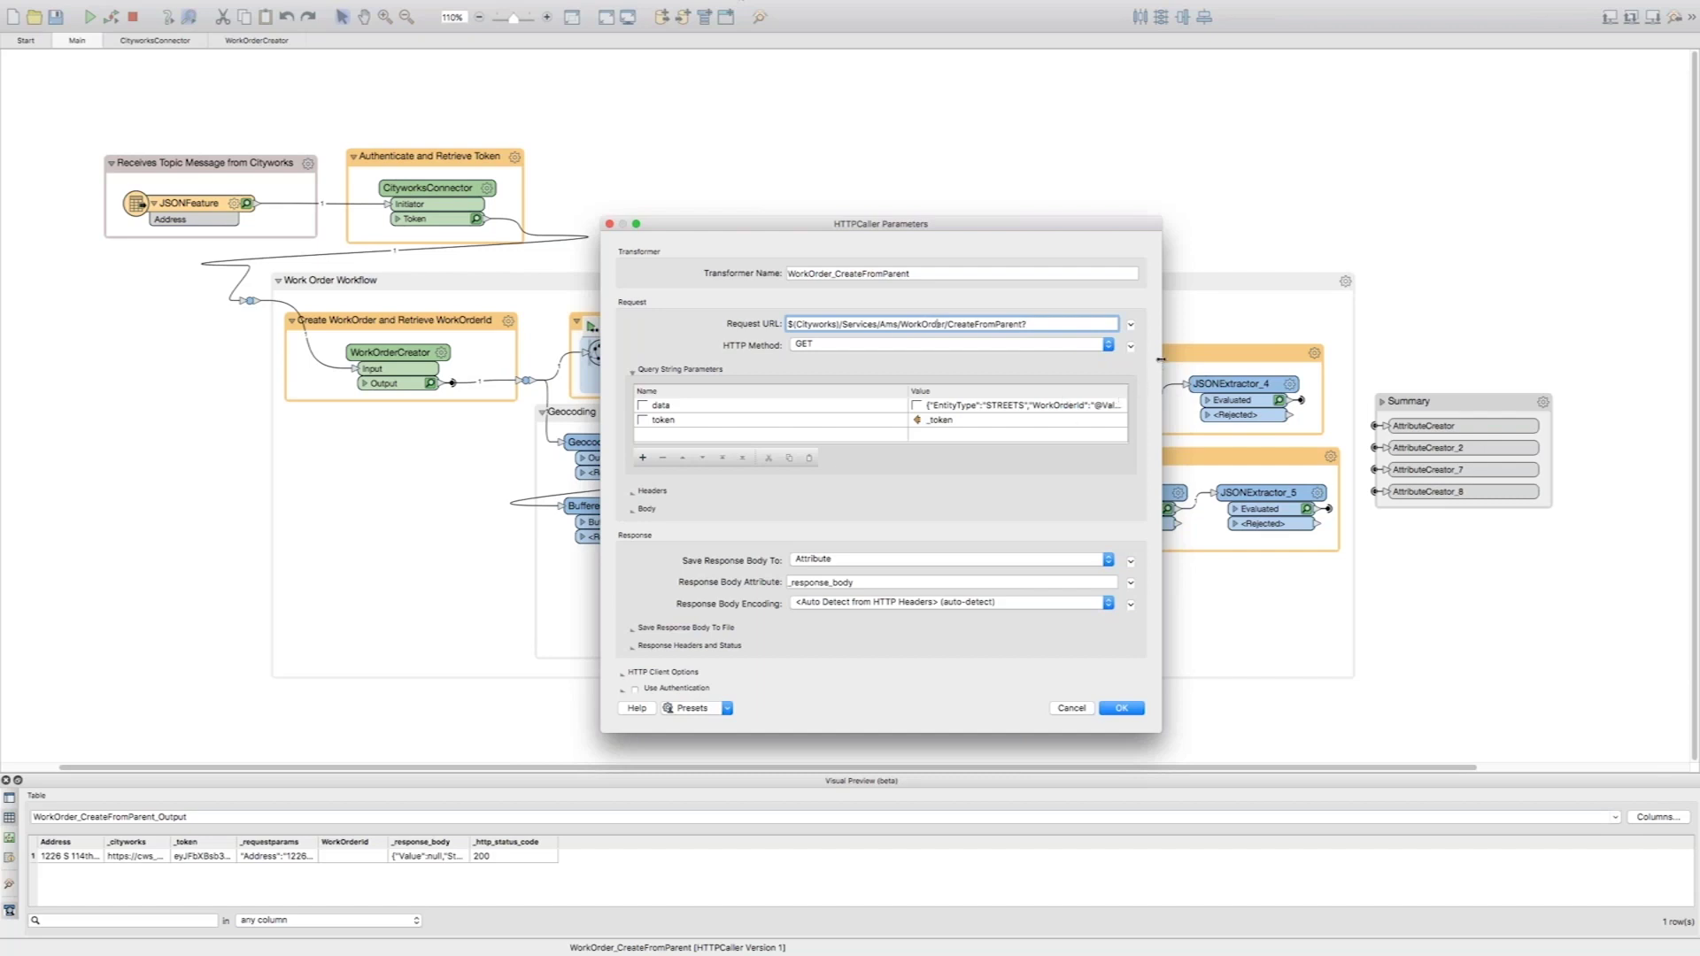
drag(1161, 359, 1349, 358)
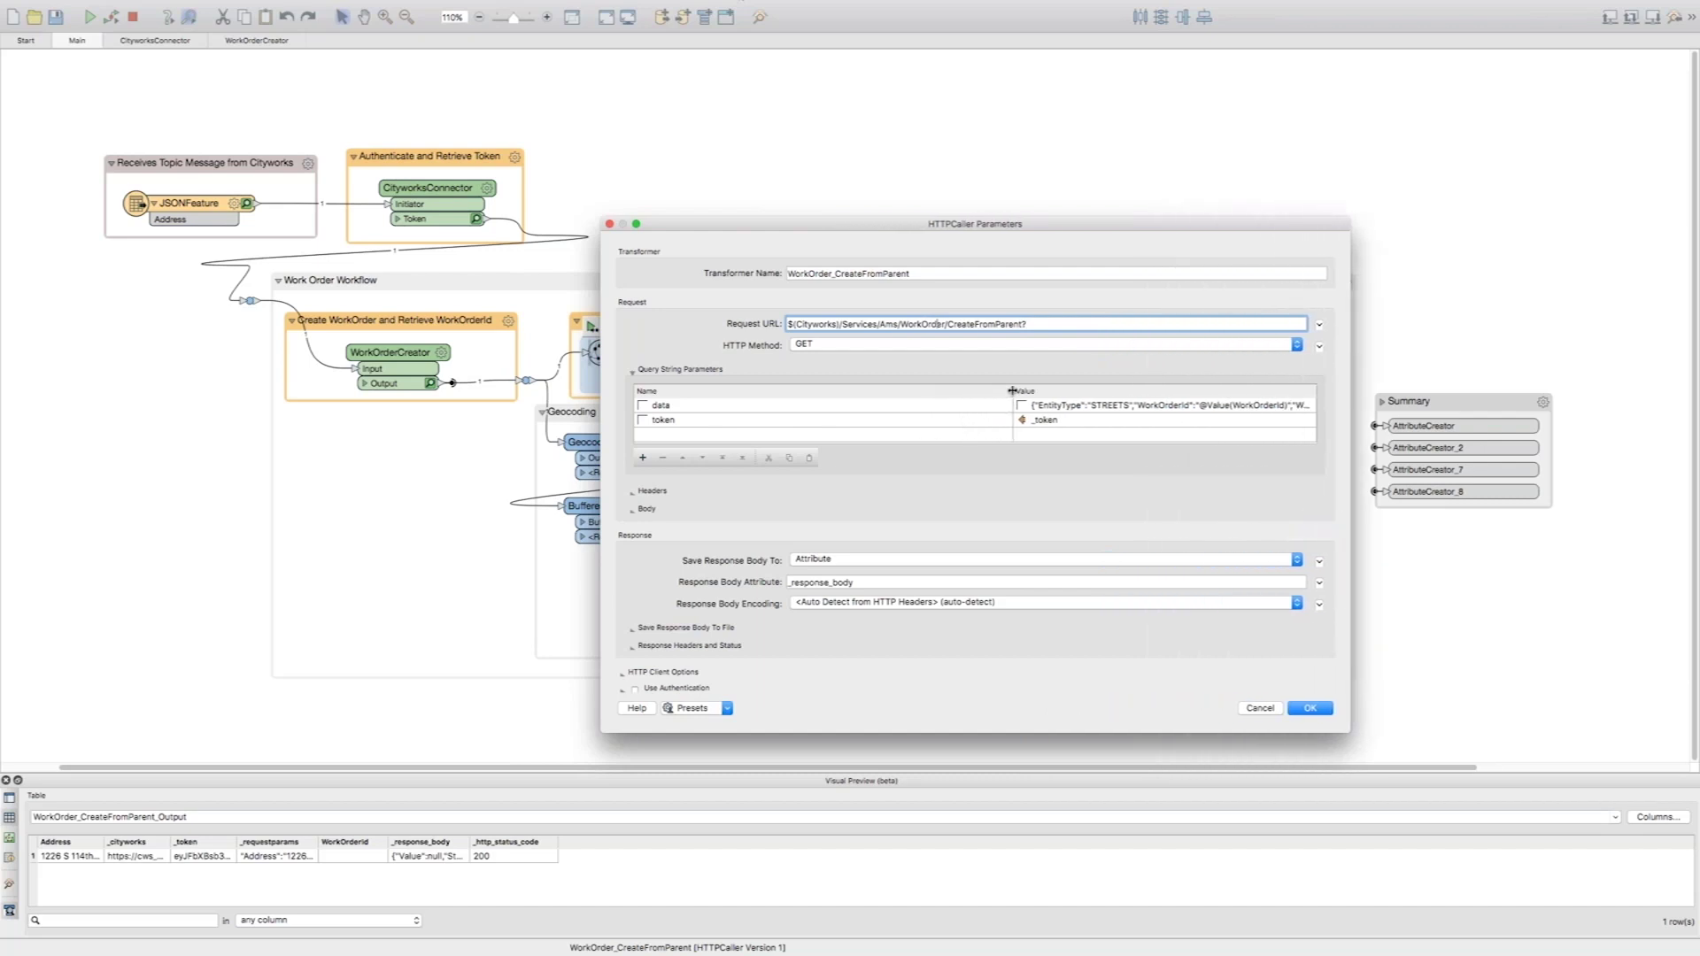
drag(1011, 390, 786, 391)
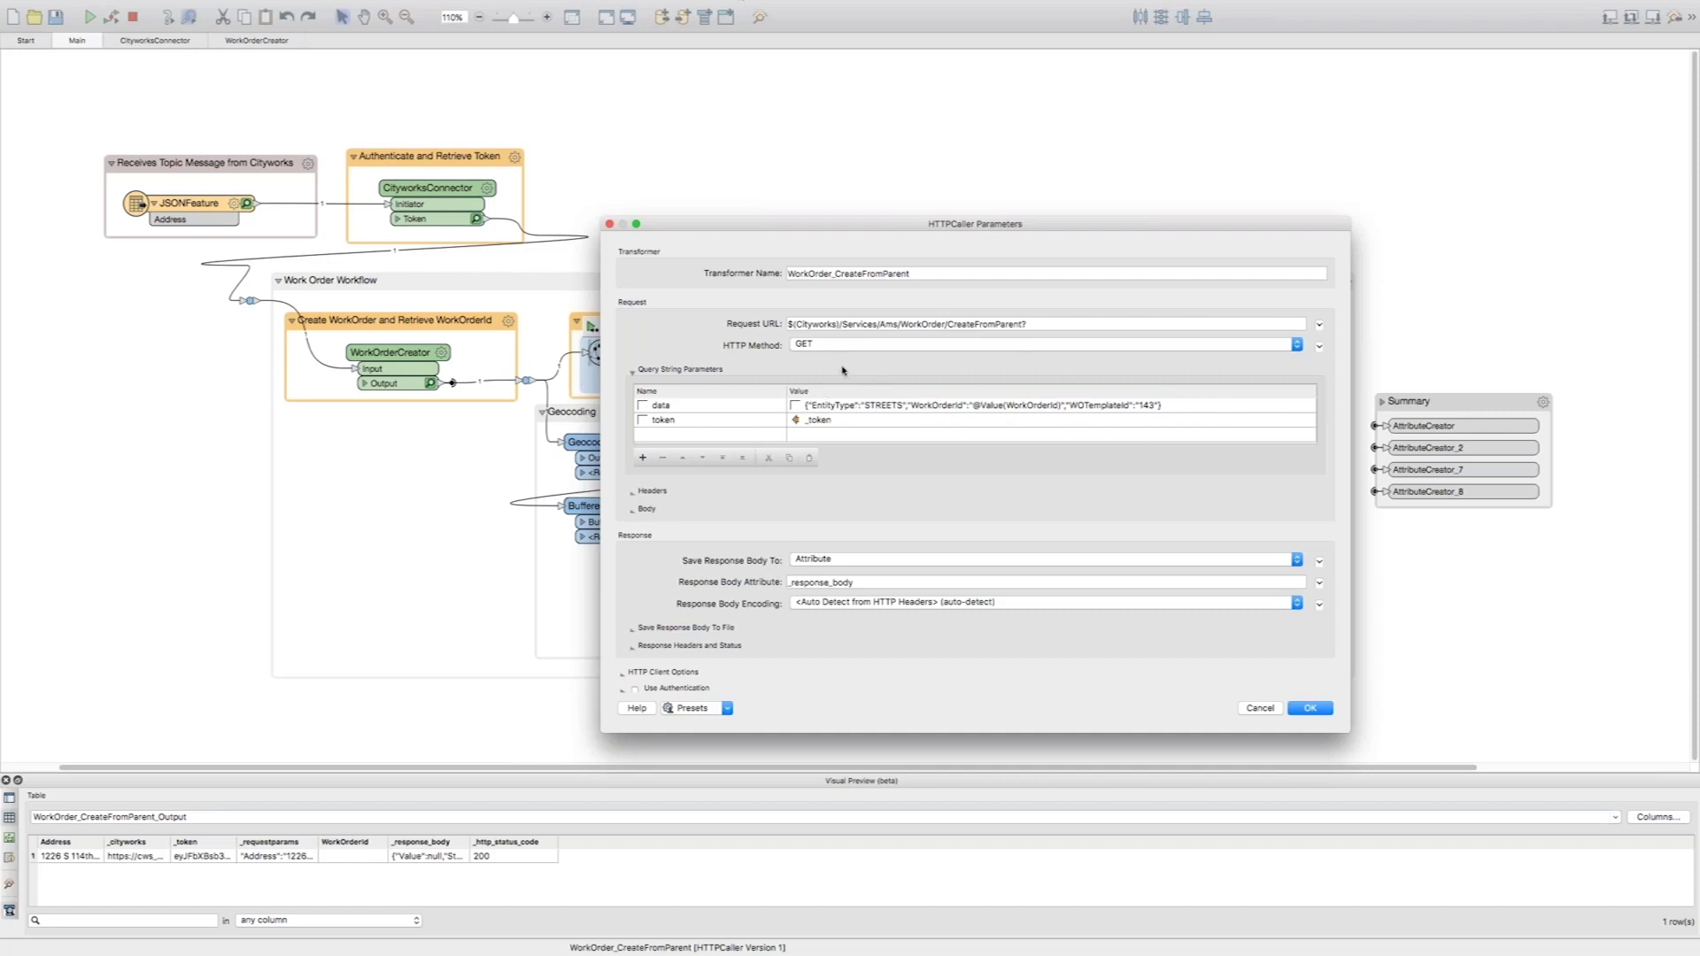
click(1303, 709)
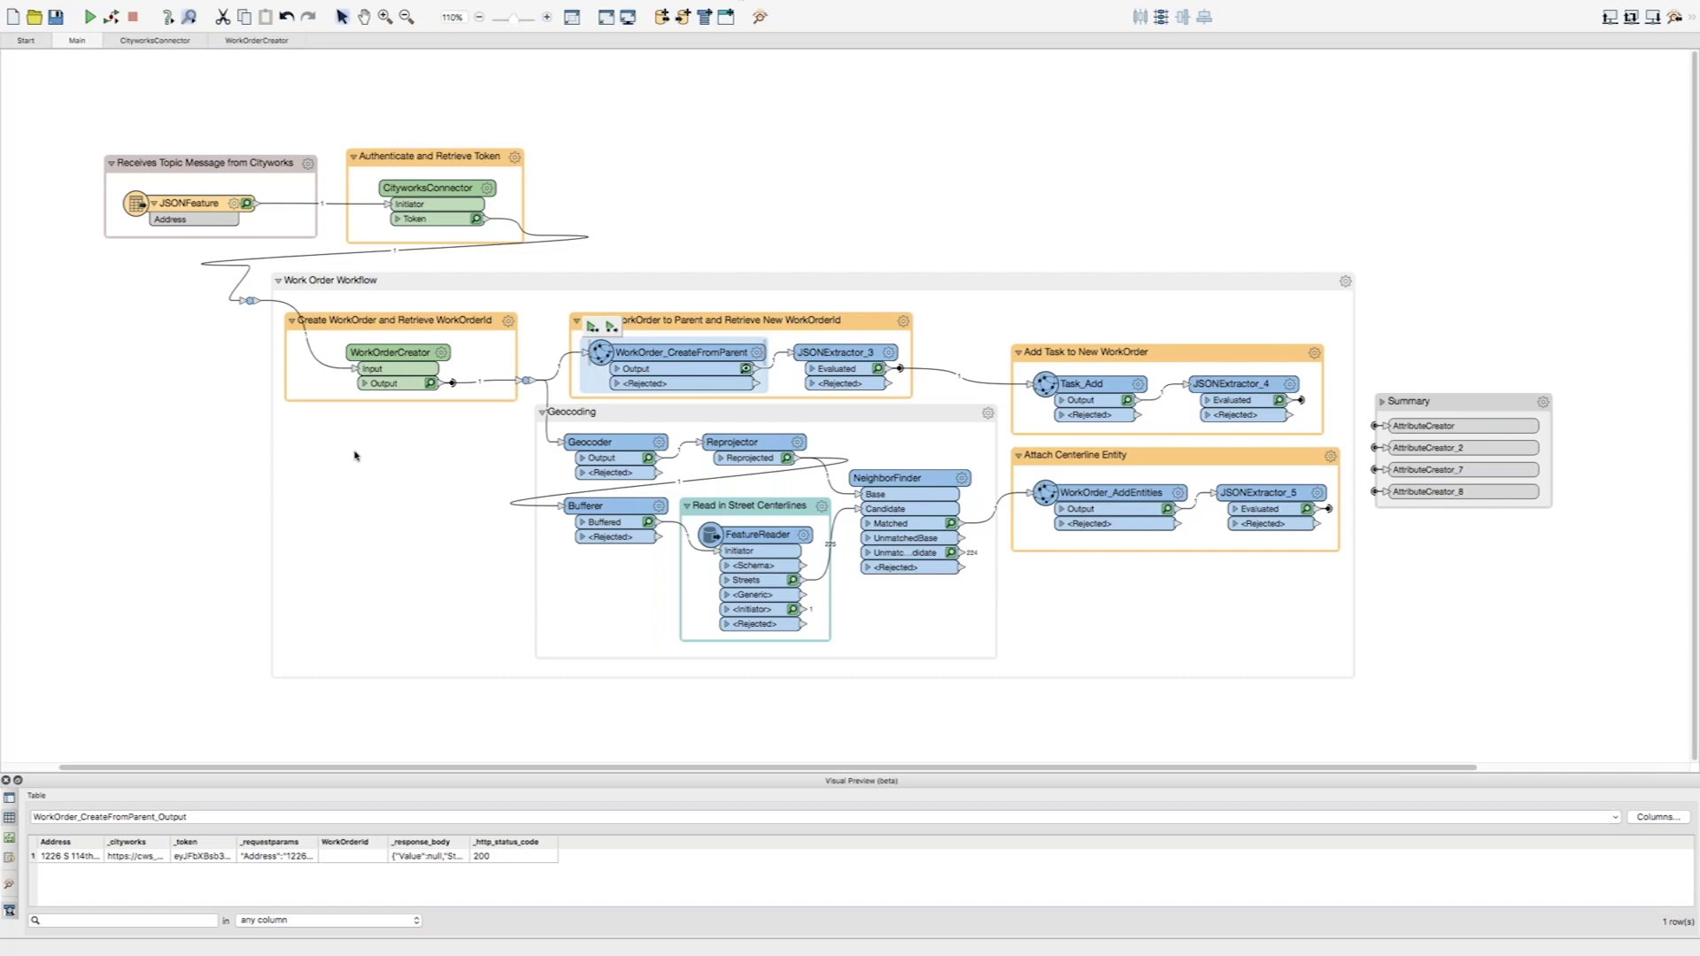
key(ctrl+Left)
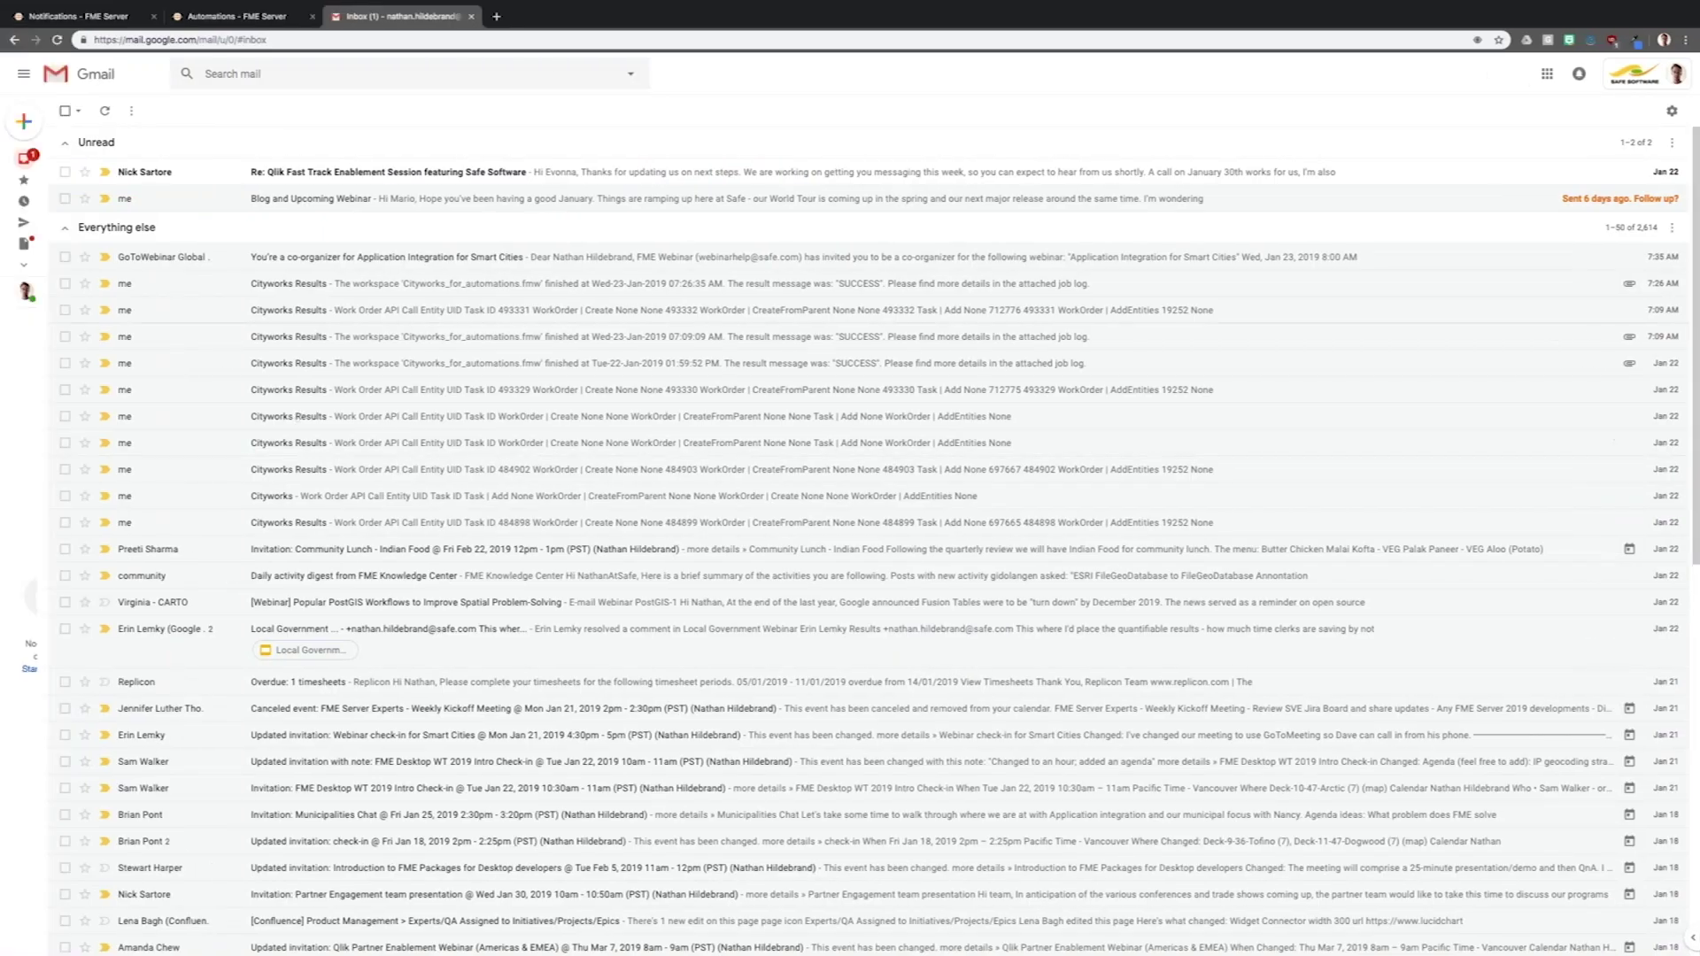
- Return to the FME Server Topics list, reload it, then bring FME Workbench back
click(46, 14)
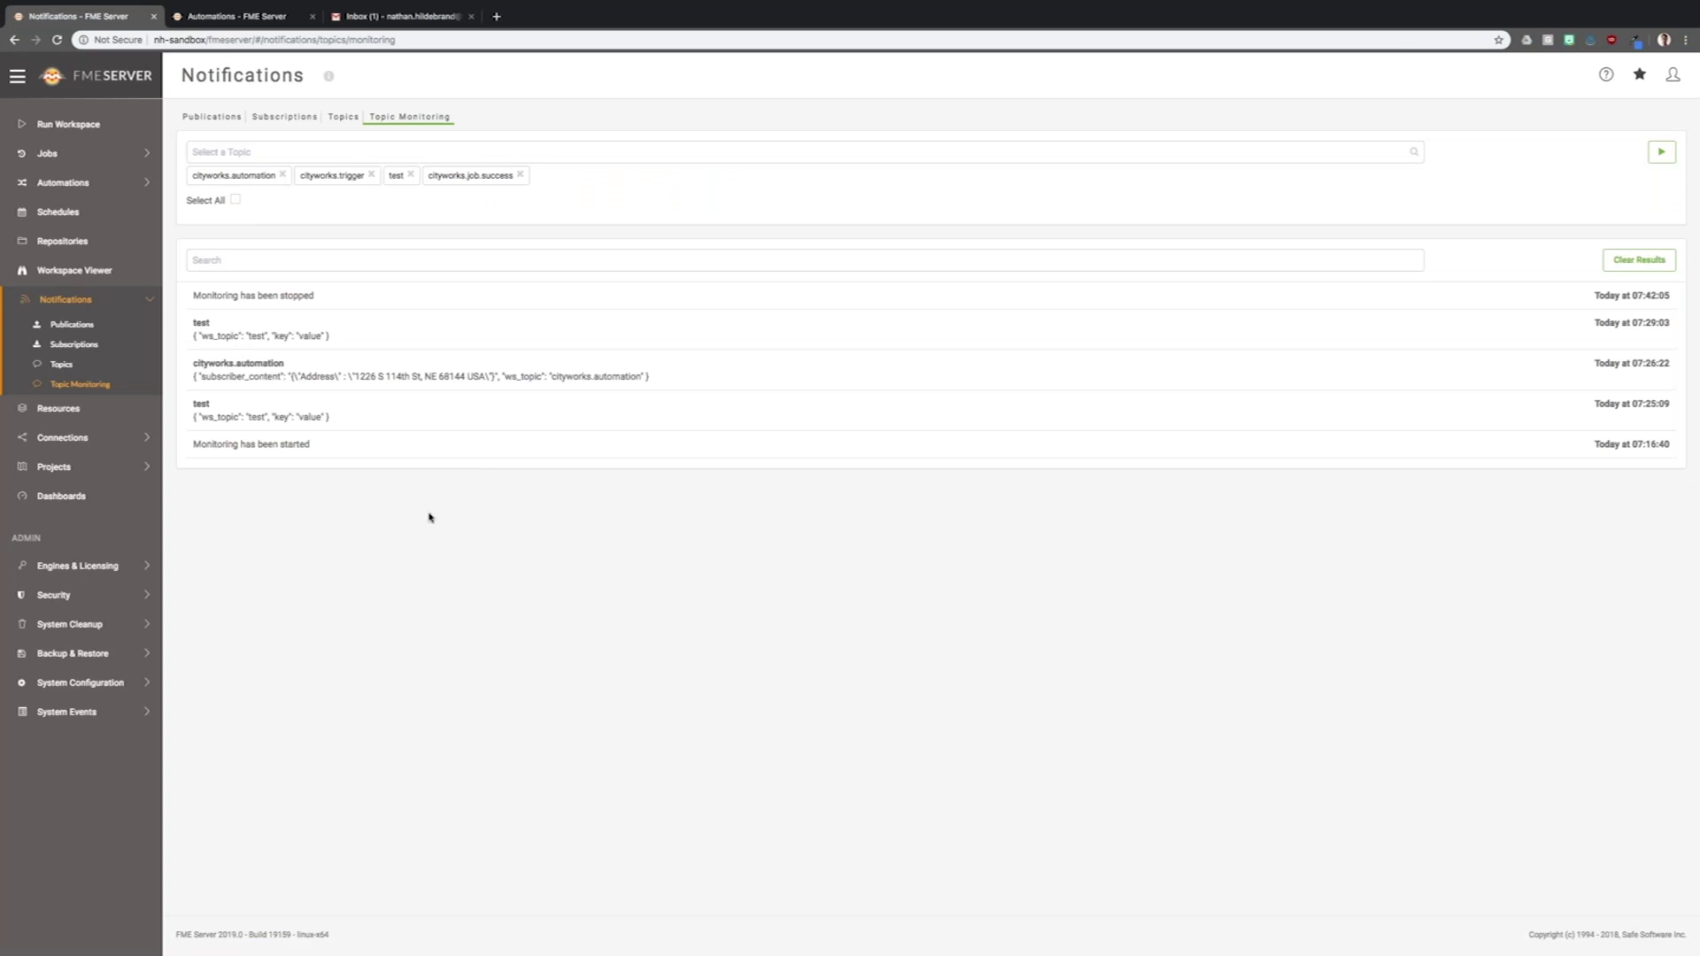
click(60, 364)
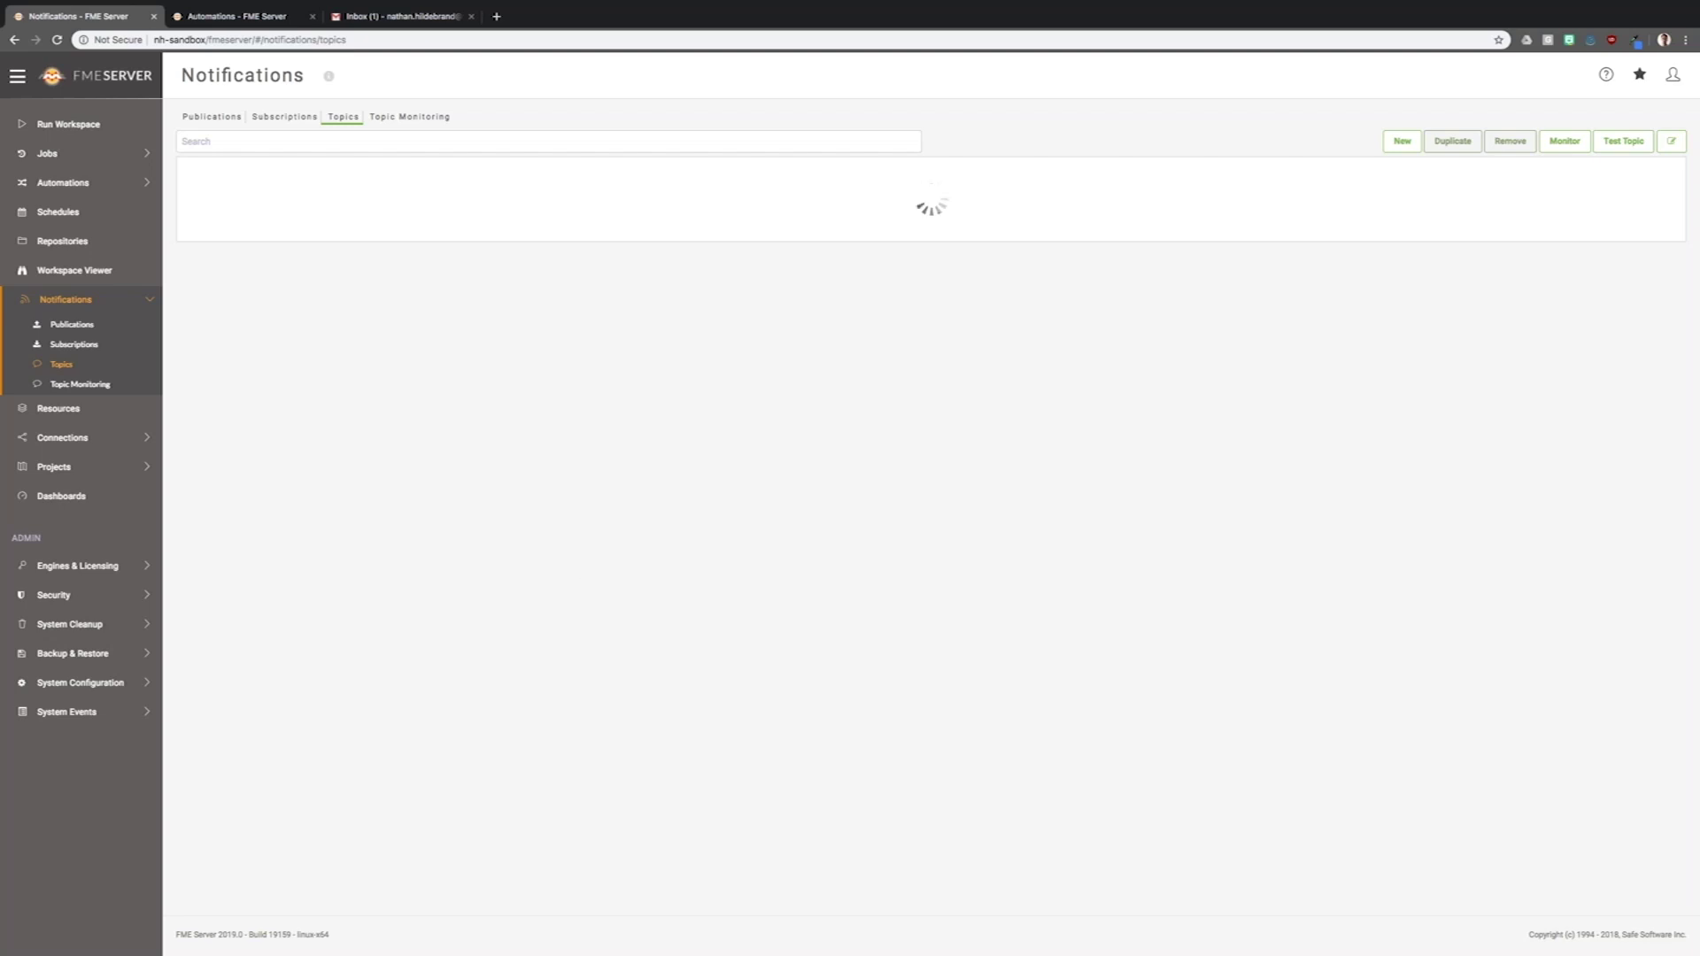
click(57, 39)
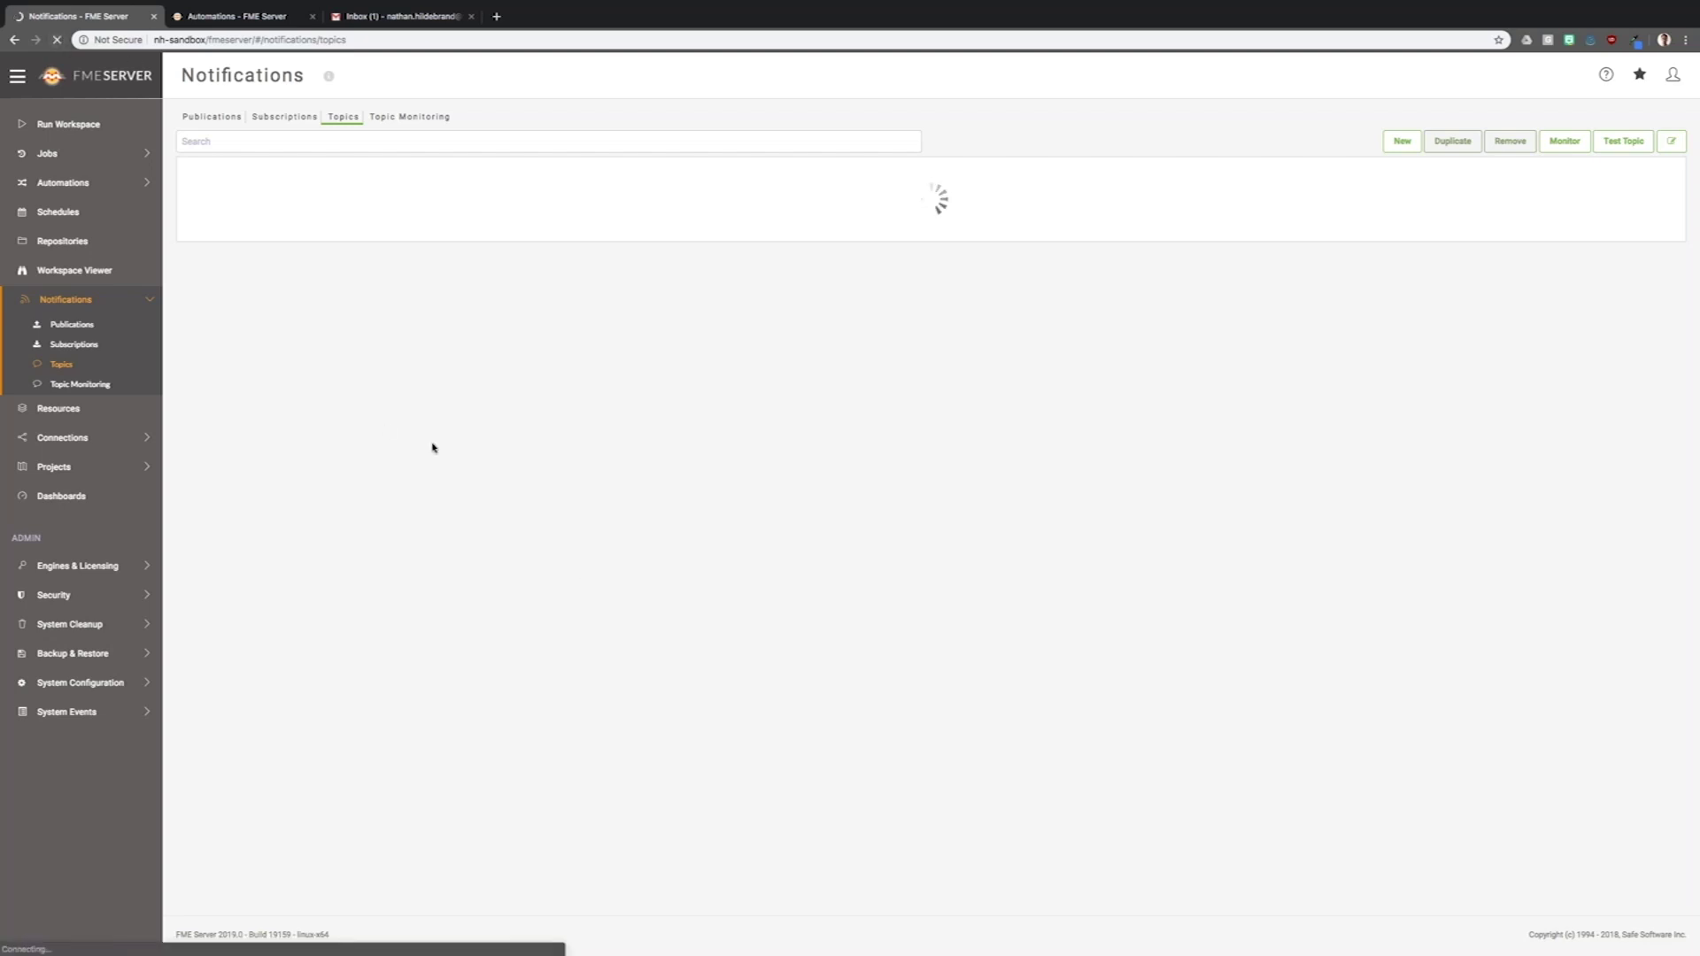
key(ctrl+Right)
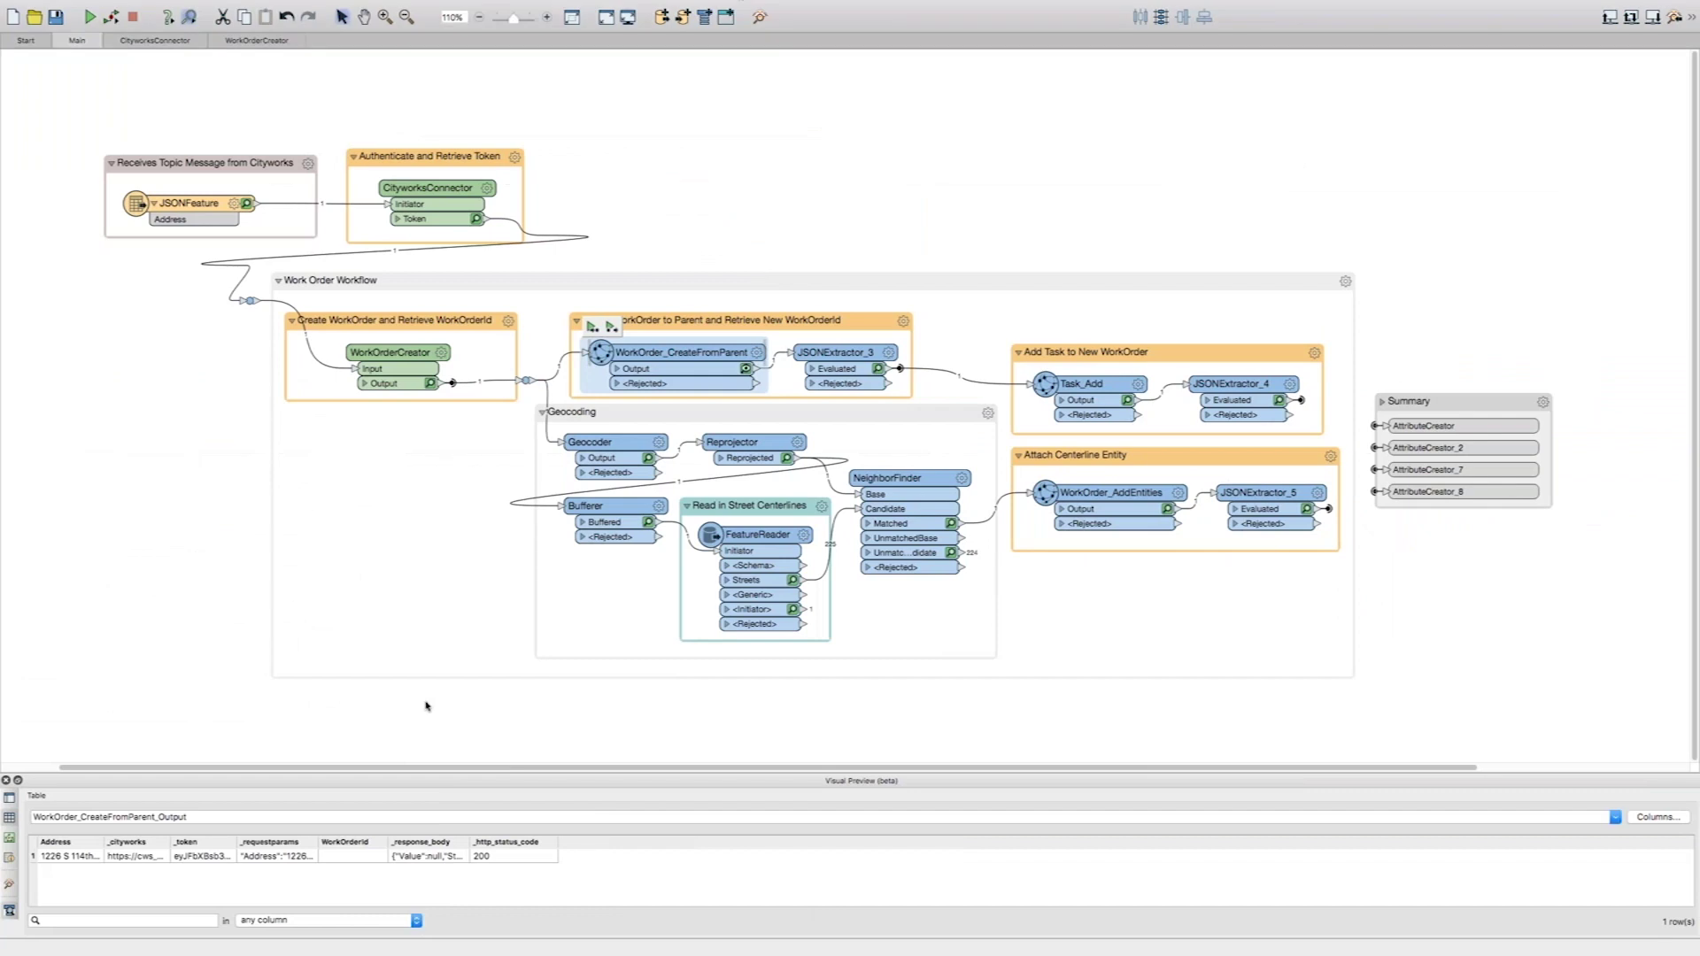
- Select the Work Order Workflow group, then return to the FME Server topics list
click(308, 542)
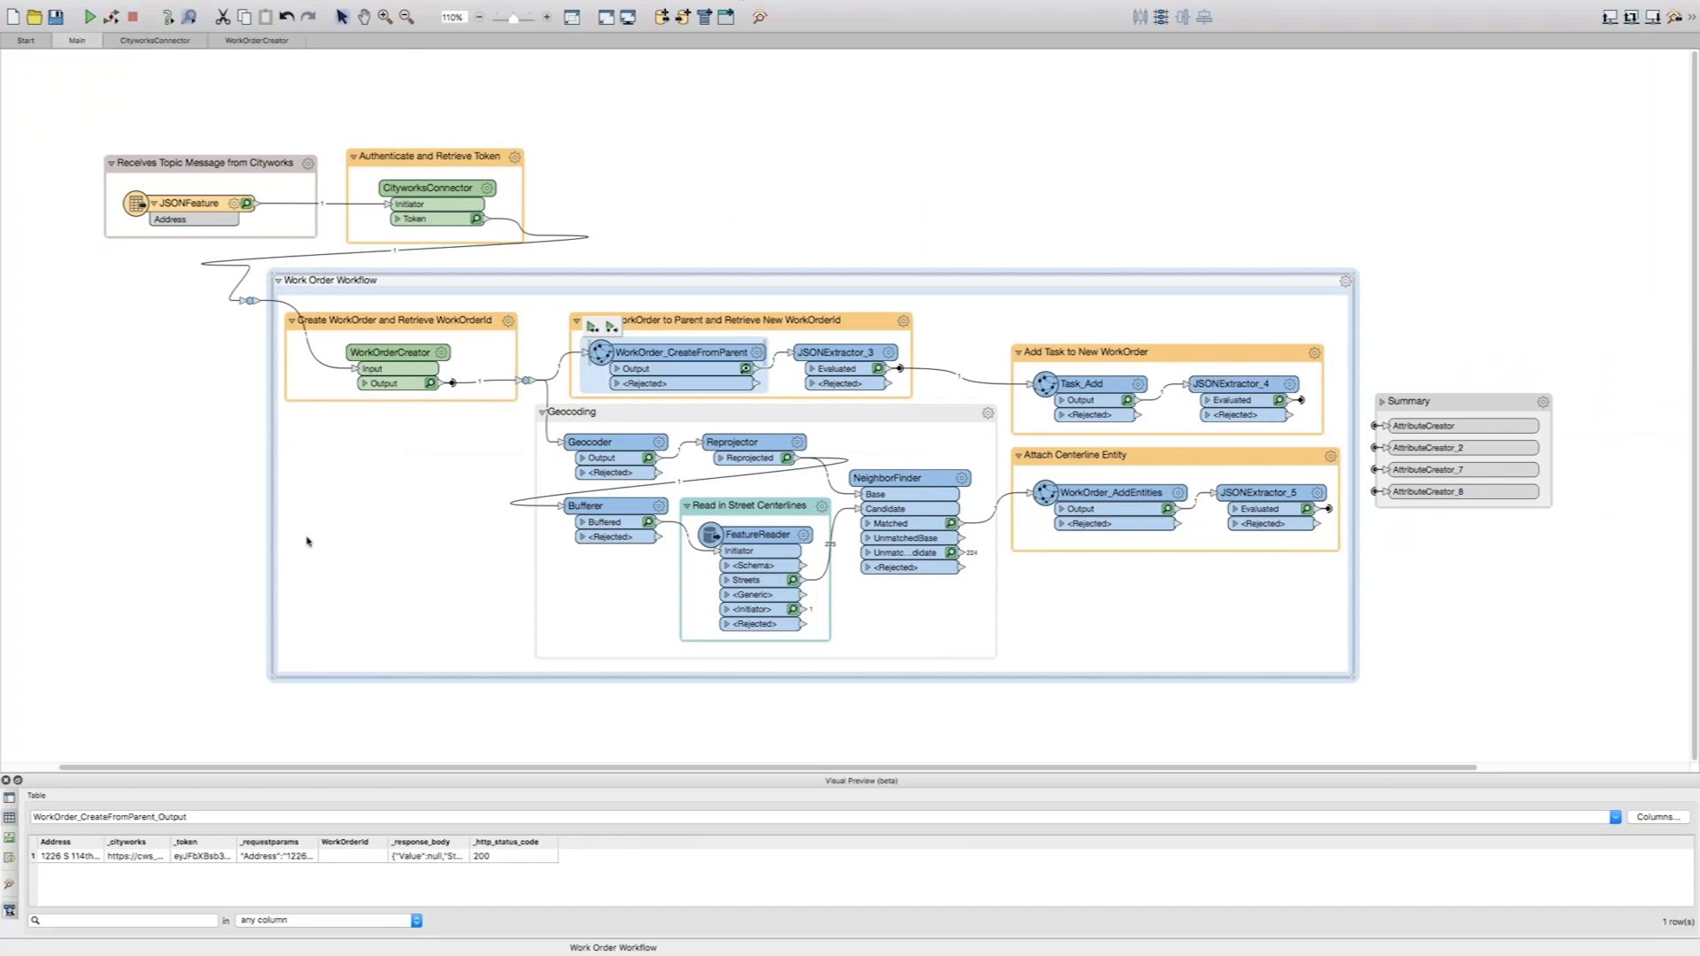
key(ctrl+Left)
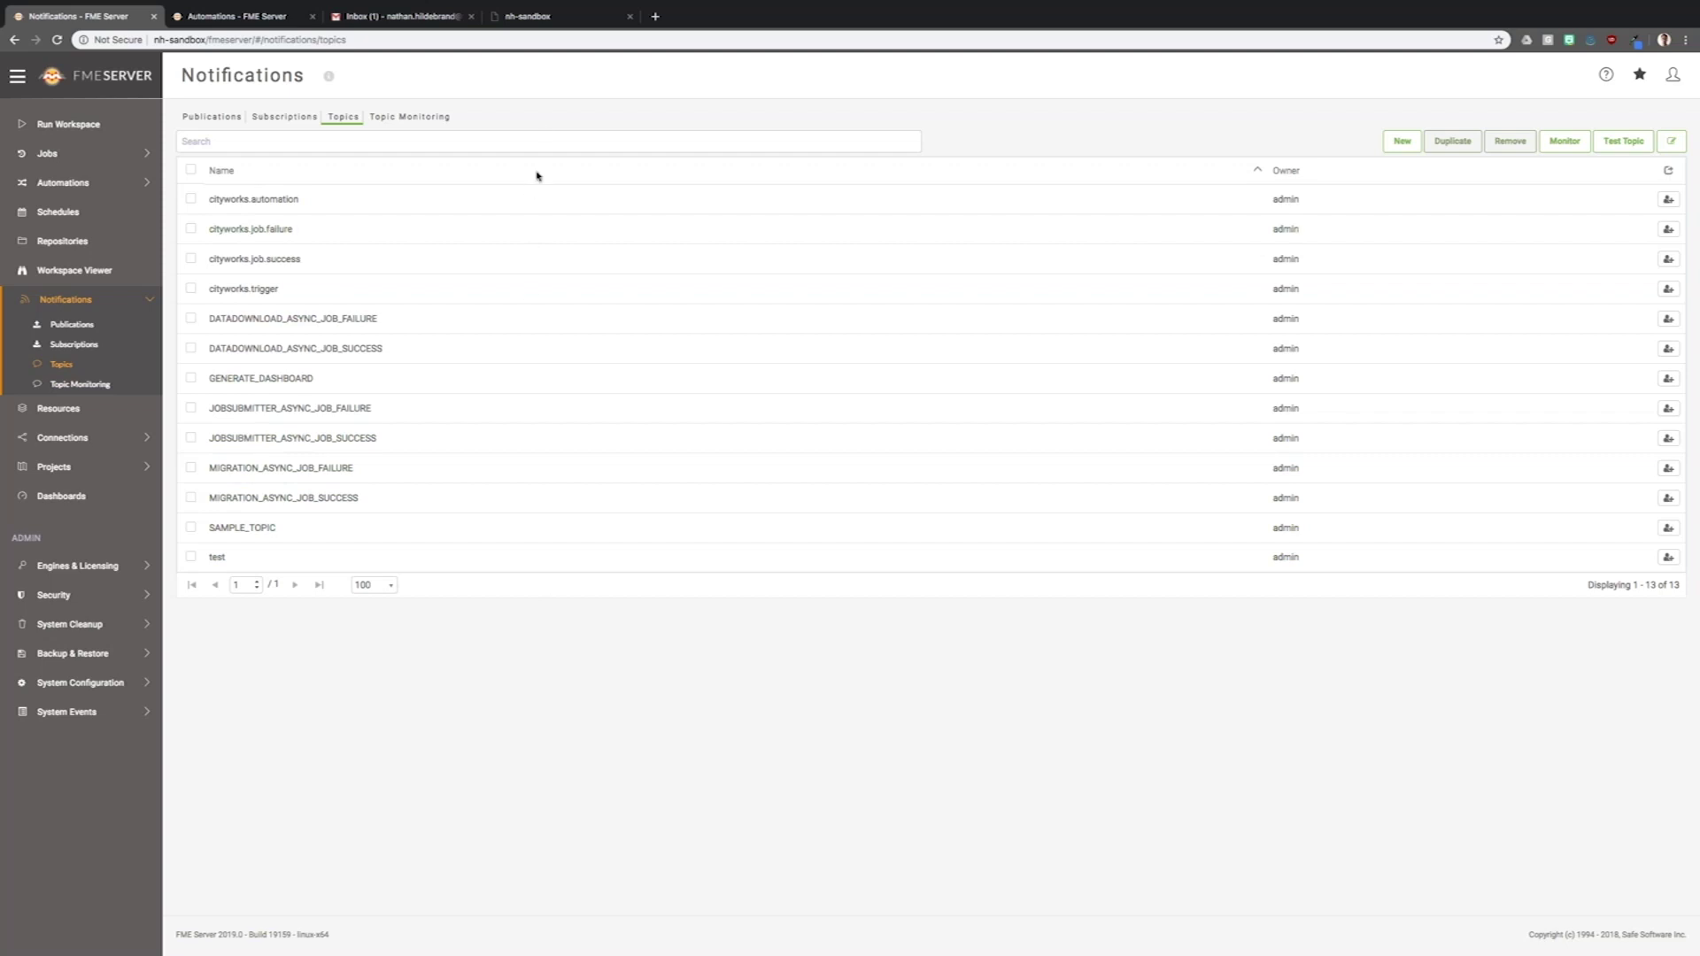
- Filter the topics by 'cityworks.' and open cityworks.job.success in Edit Topic
click(540, 139)
text(cityworks.)
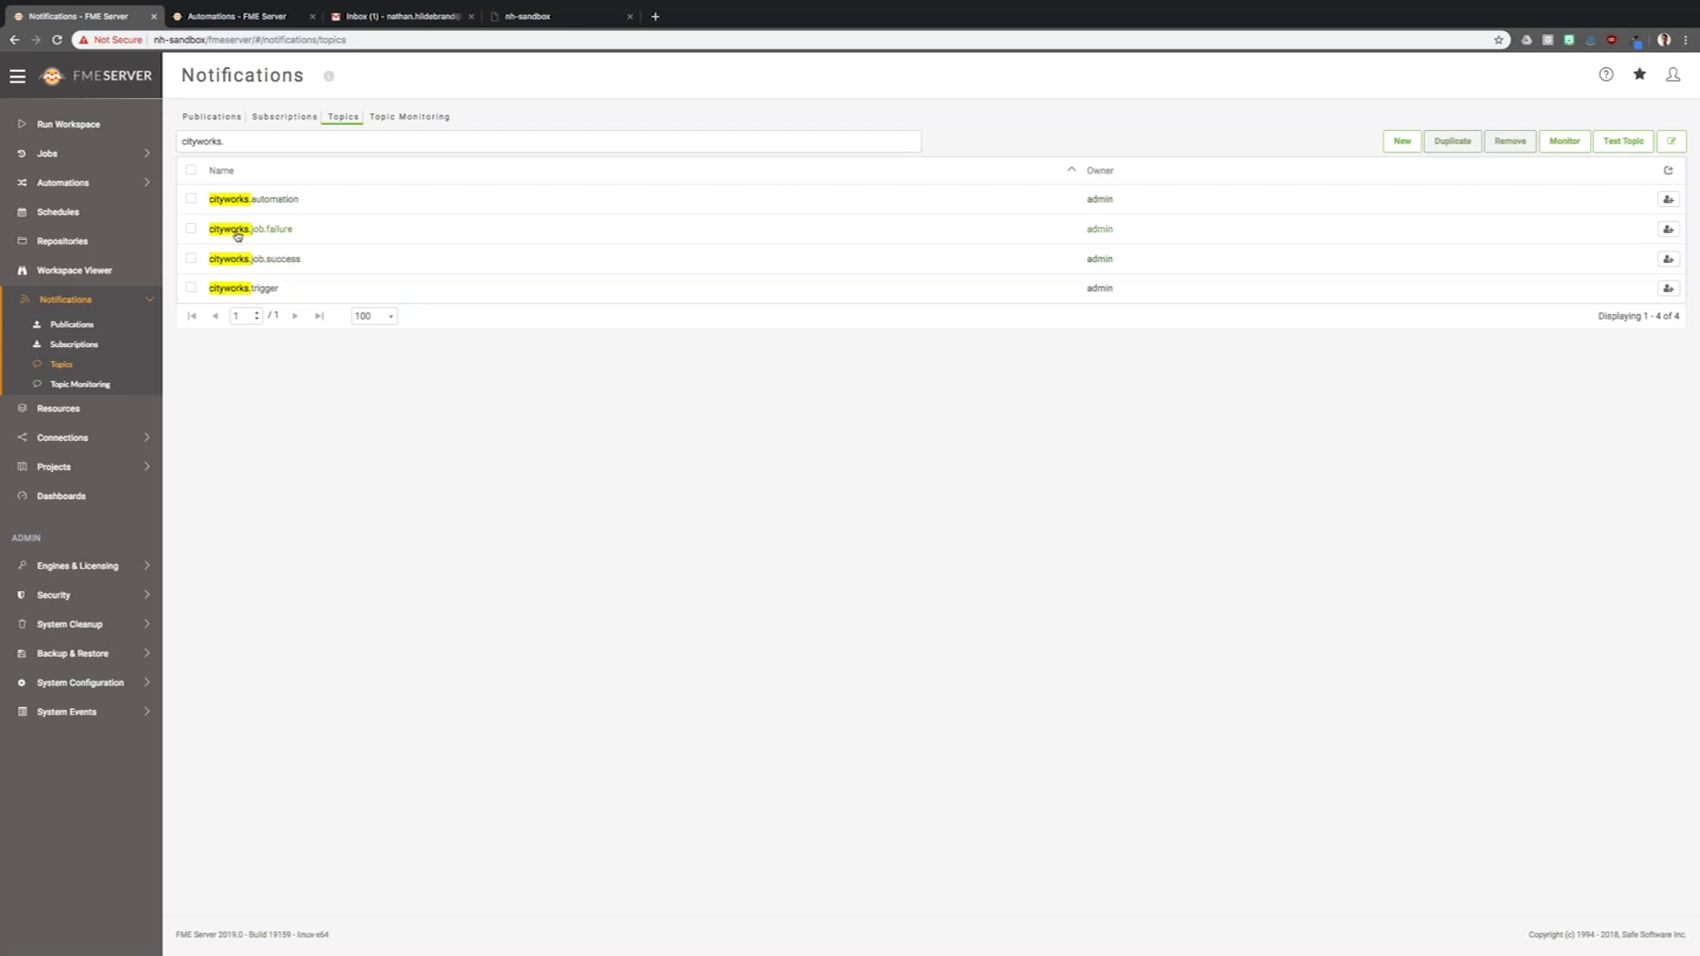
click(245, 260)
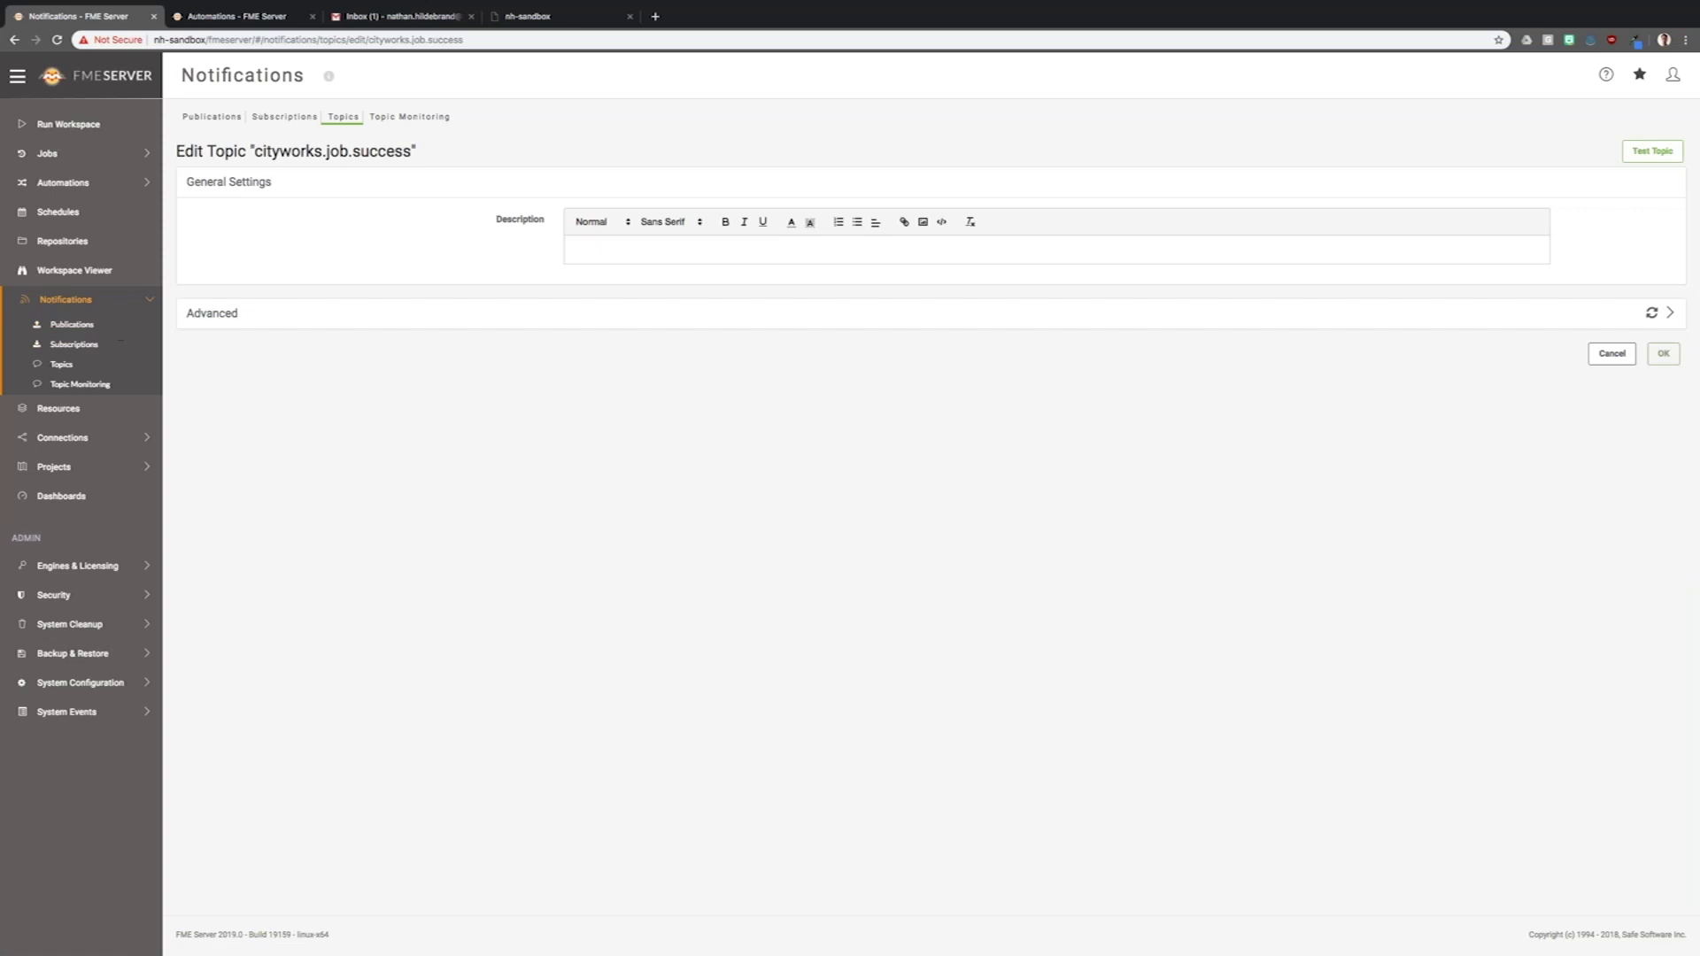
- Review the cityworks.emailer subscription, then open the cityworks.workspace subscription
click(75, 344)
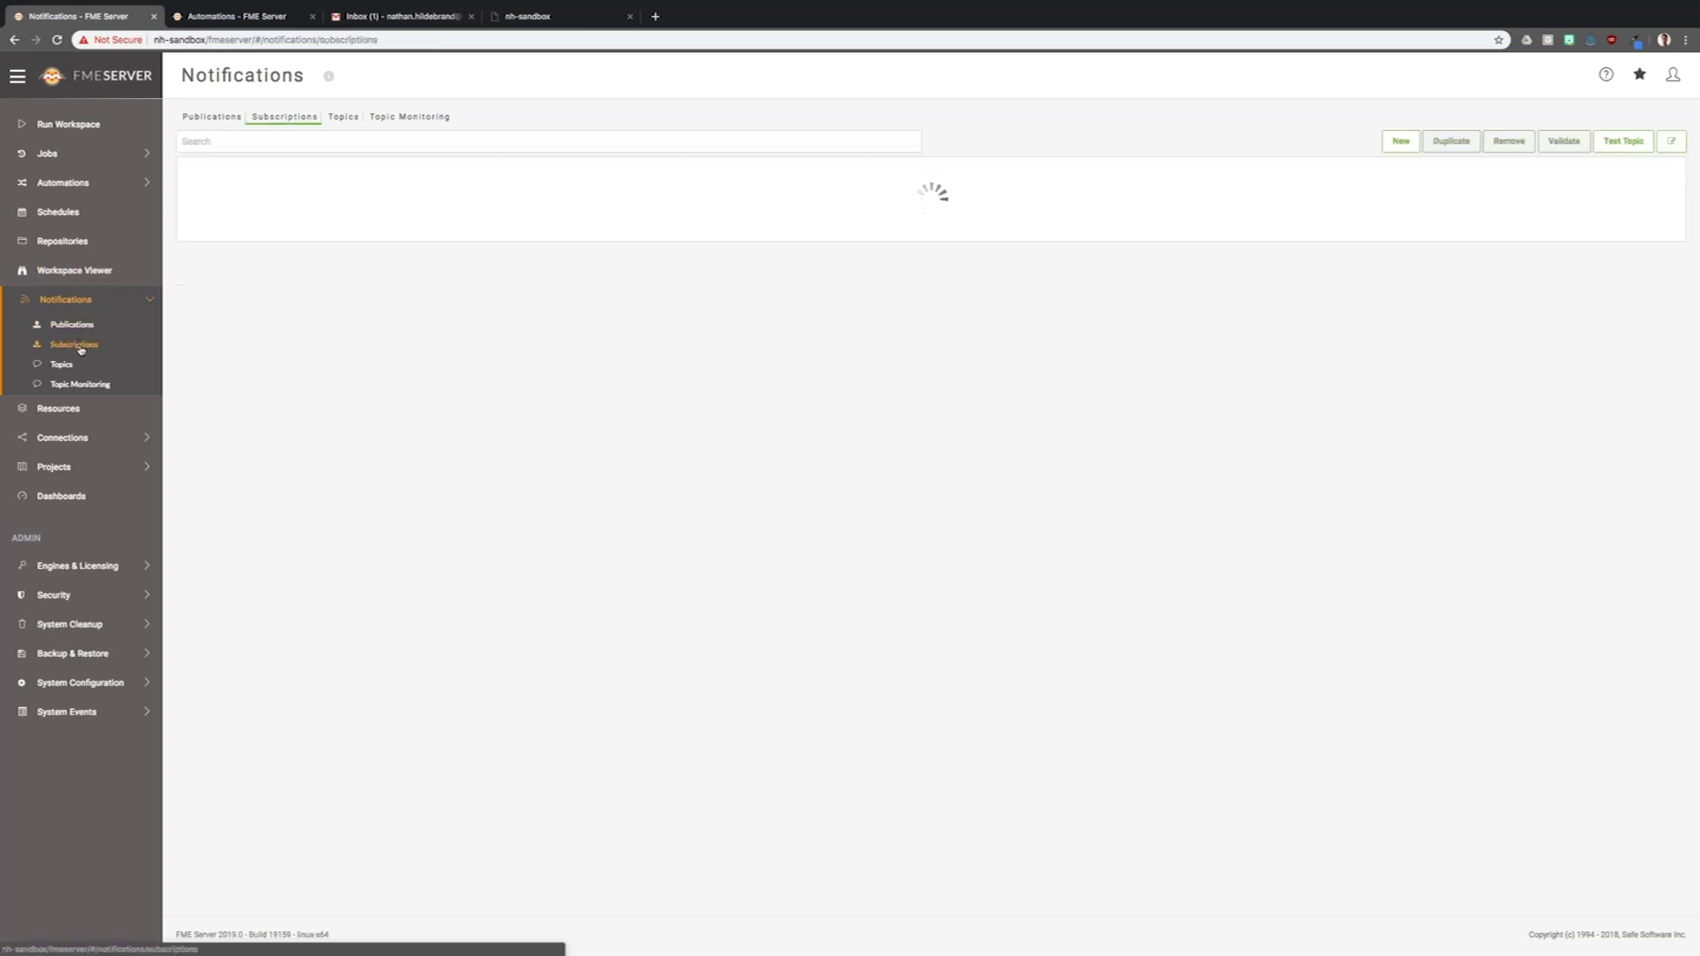
click(236, 199)
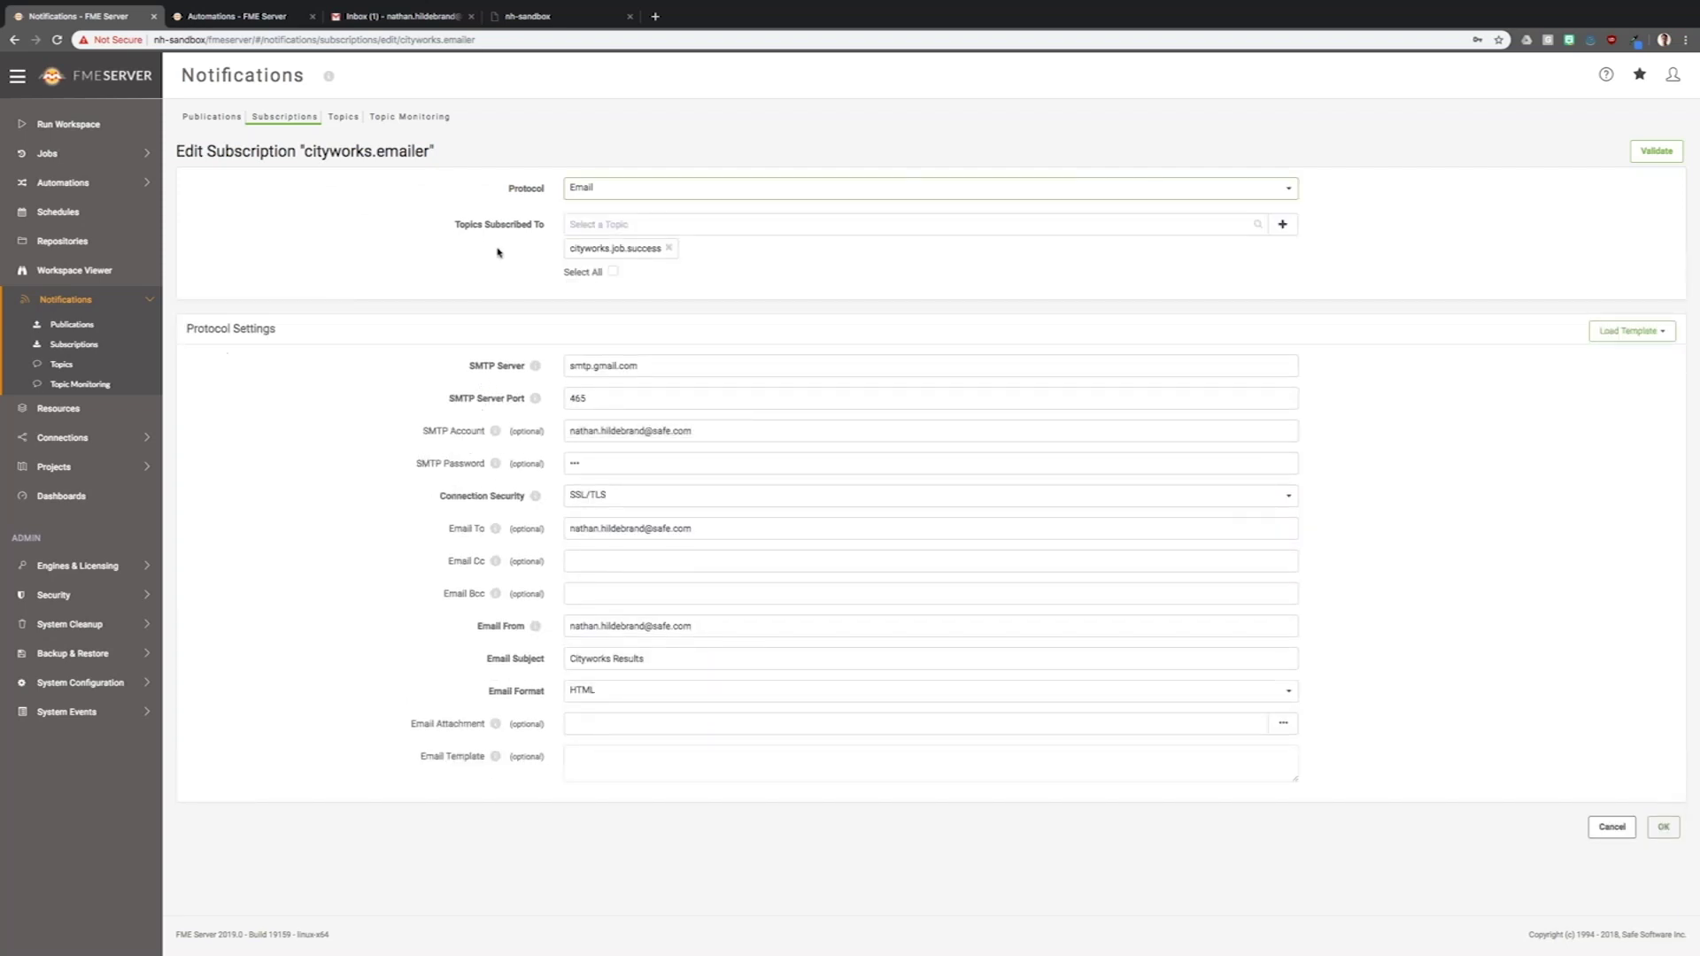
click(62, 344)
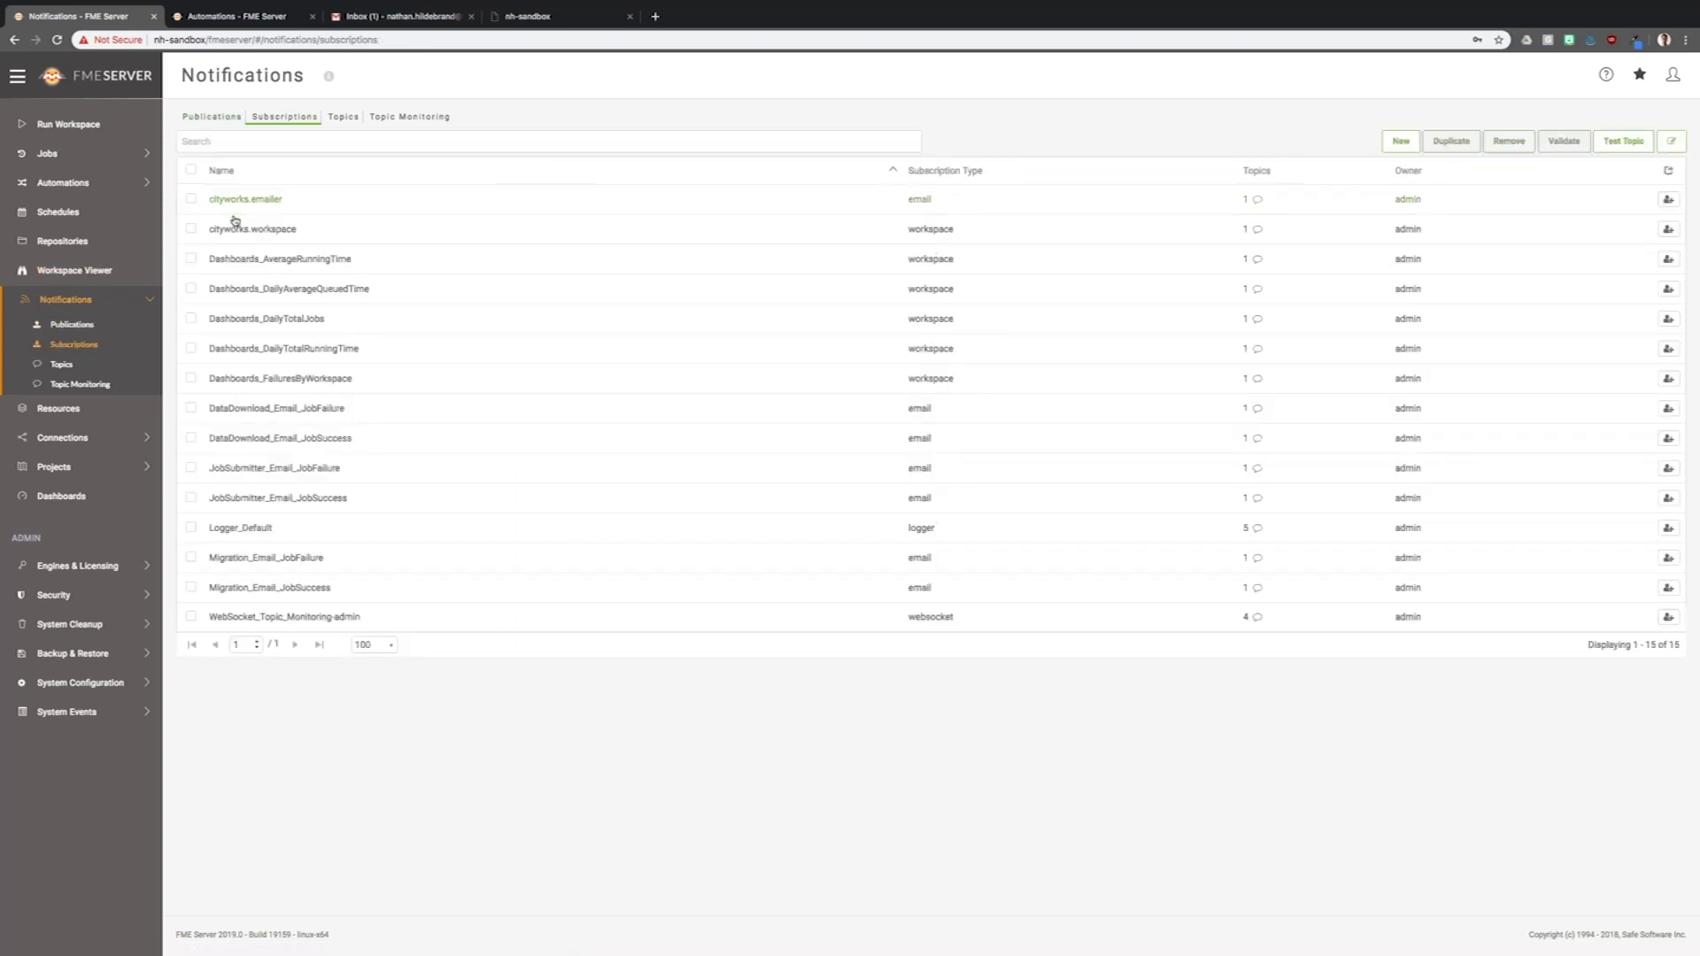
click(241, 228)
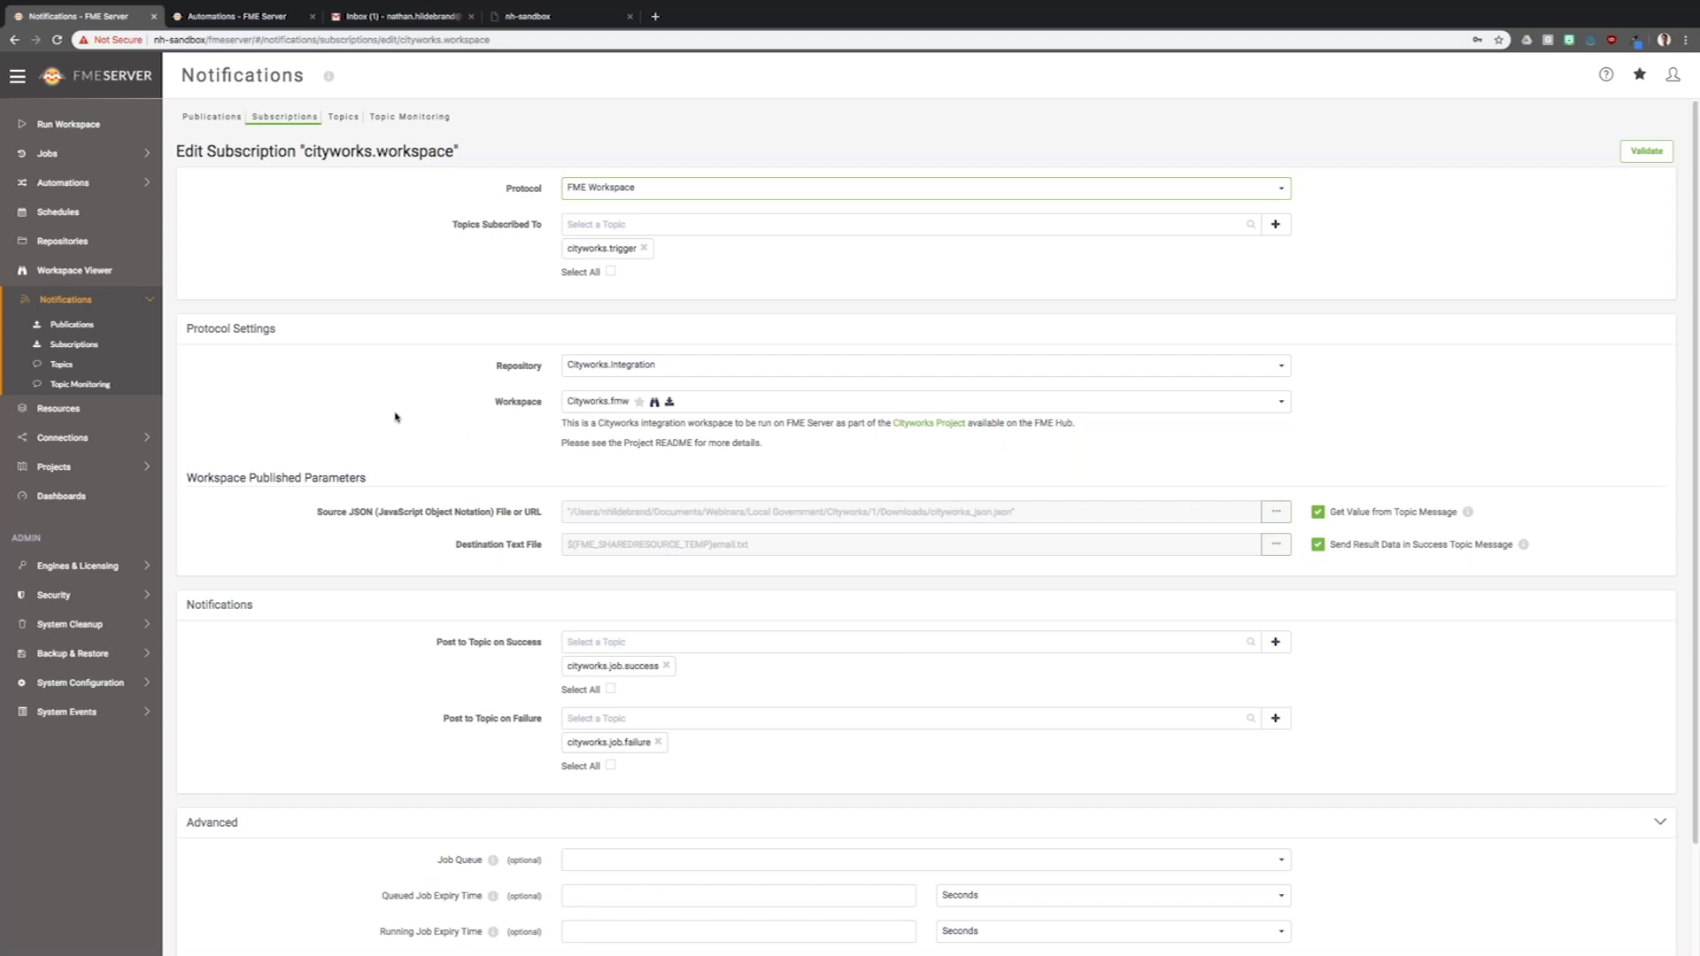
- Filter the Topics list by 'cityworks.' to show the four cityworks topics
click(61, 364)
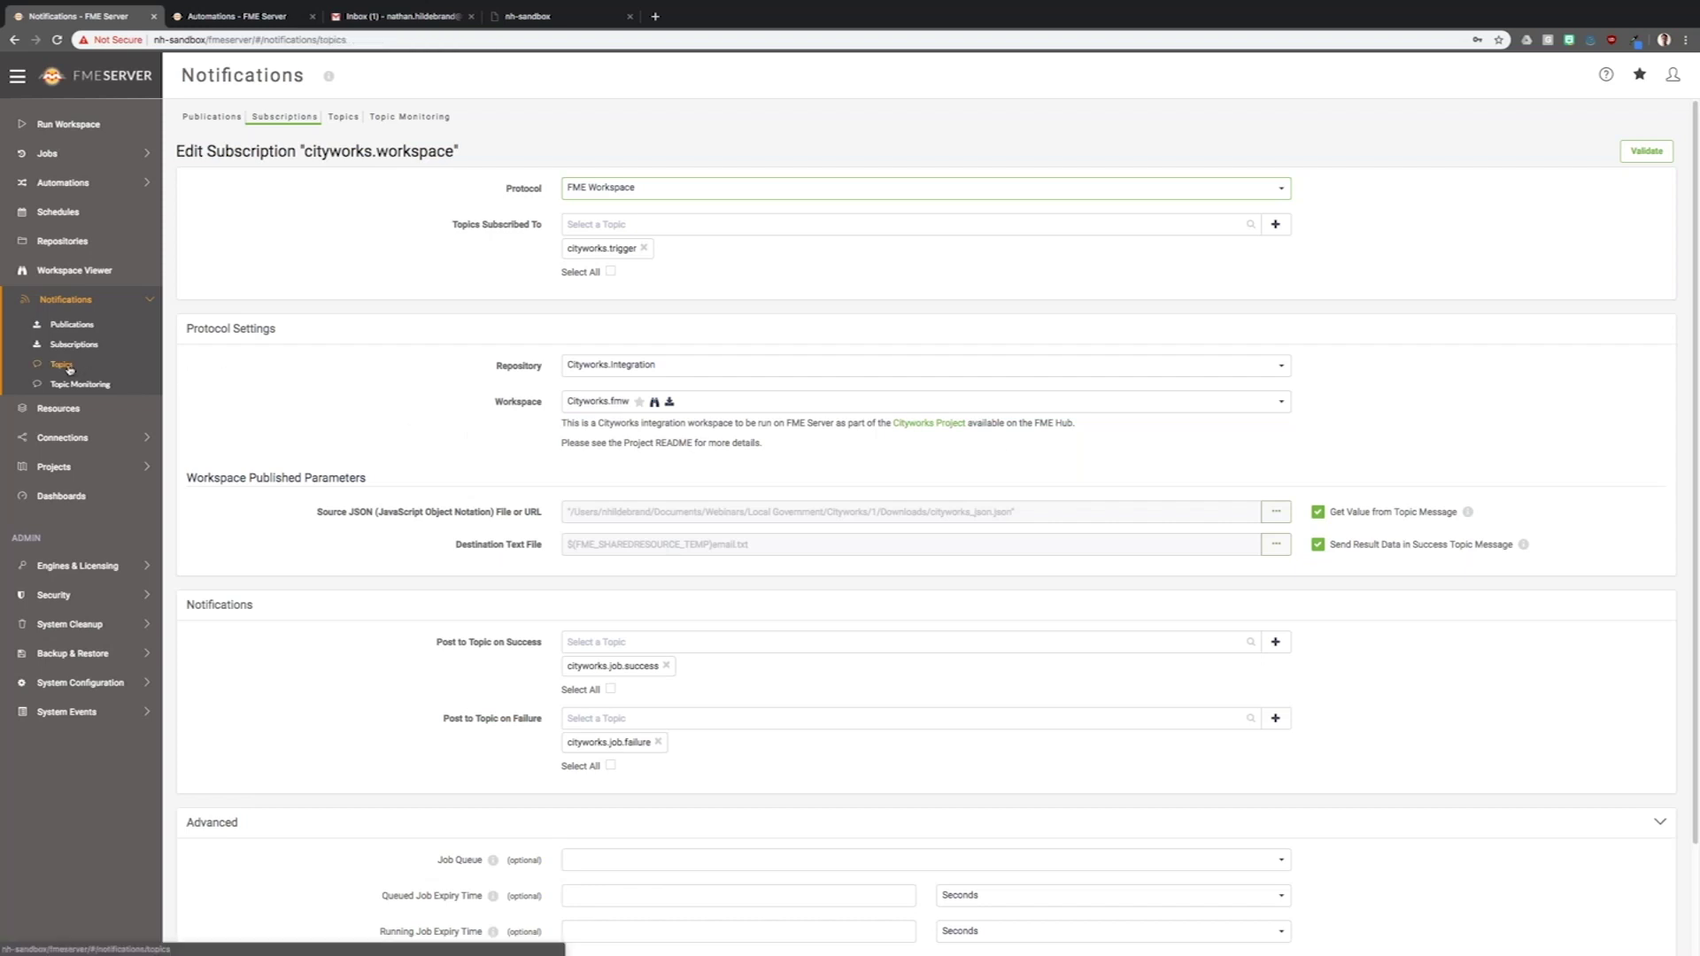
click(319, 144)
text(c)
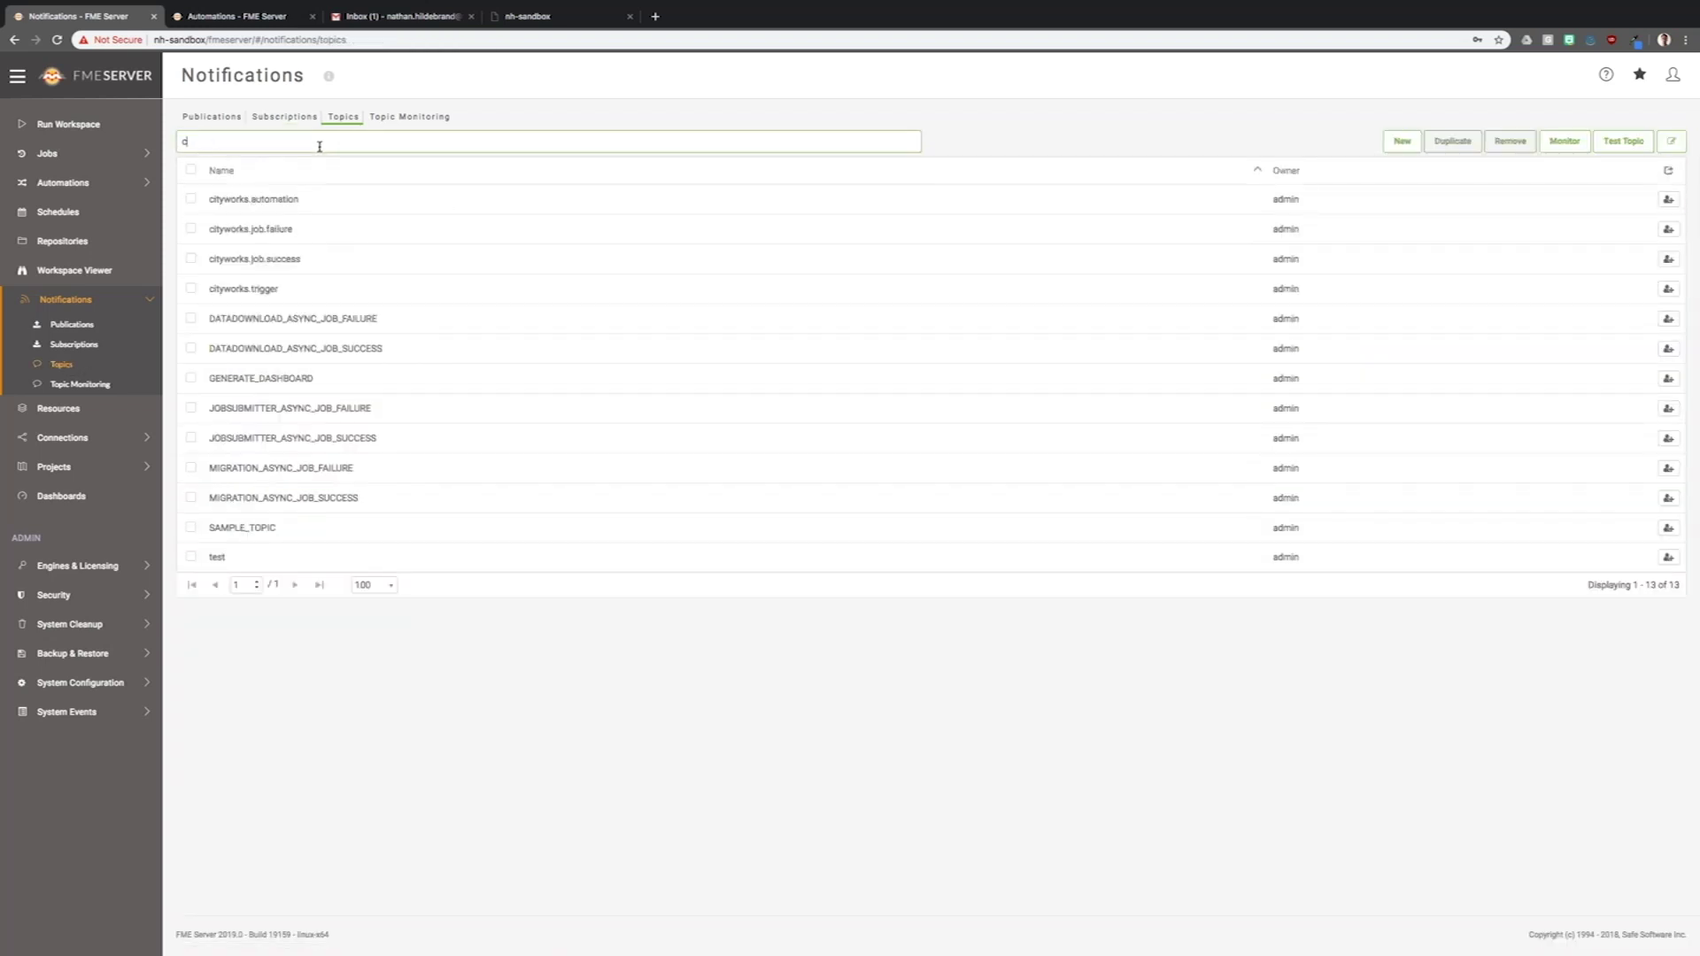
text(ityworks.)
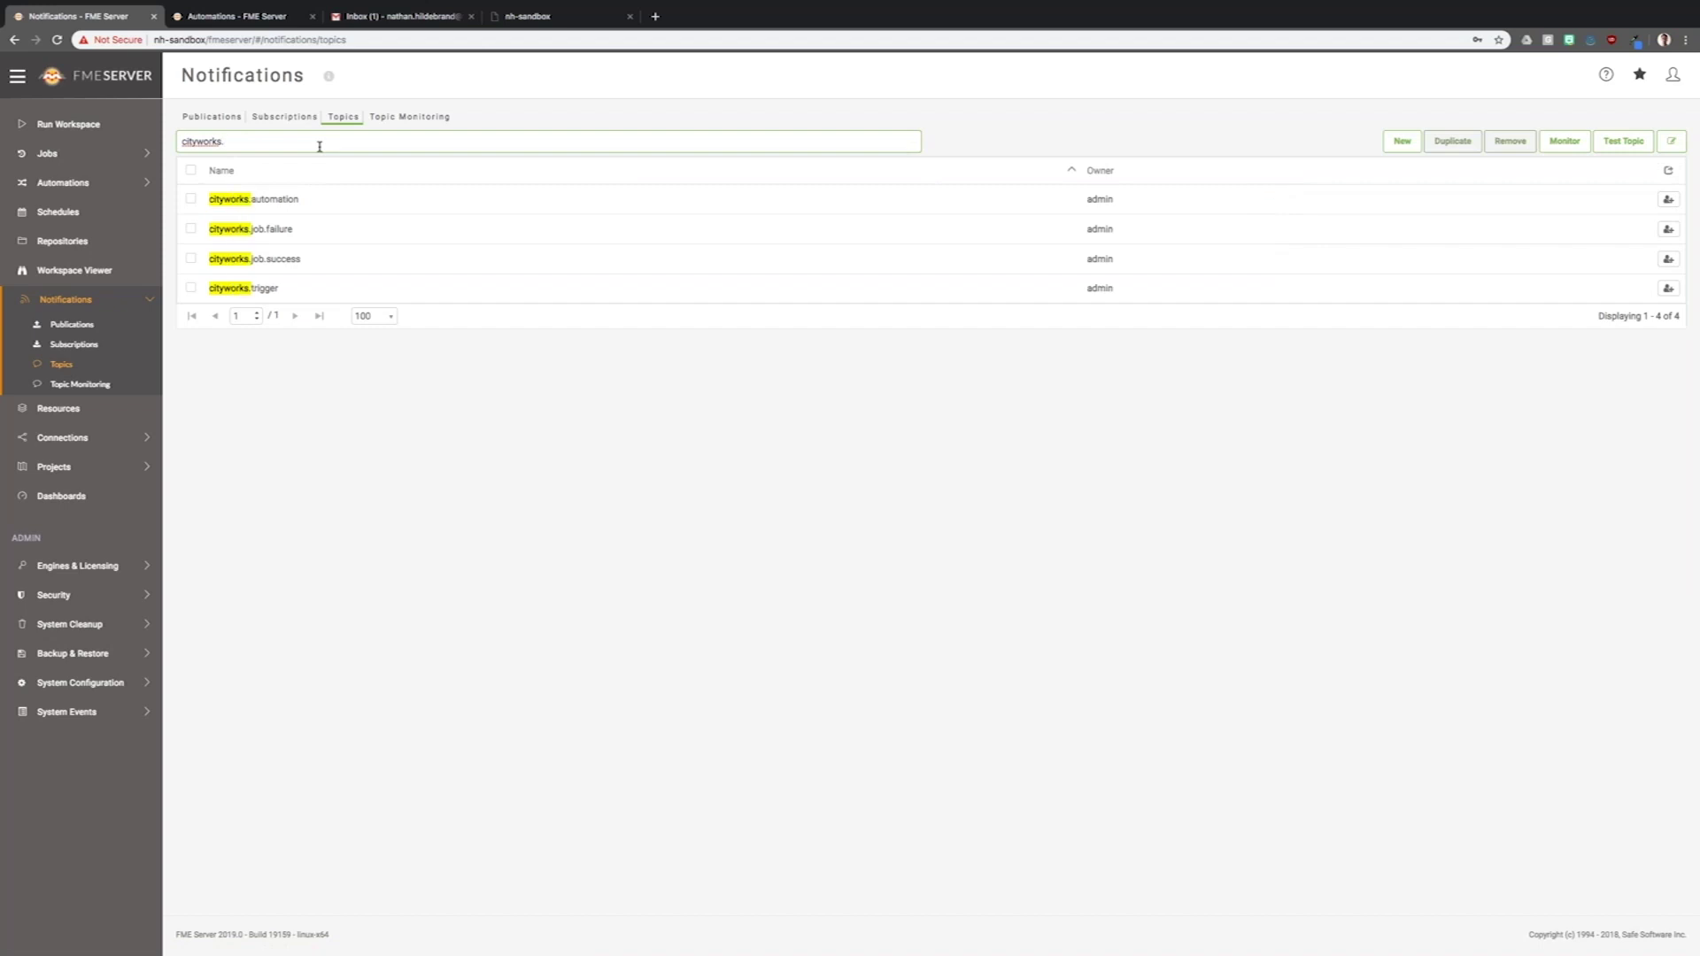
click(527, 440)
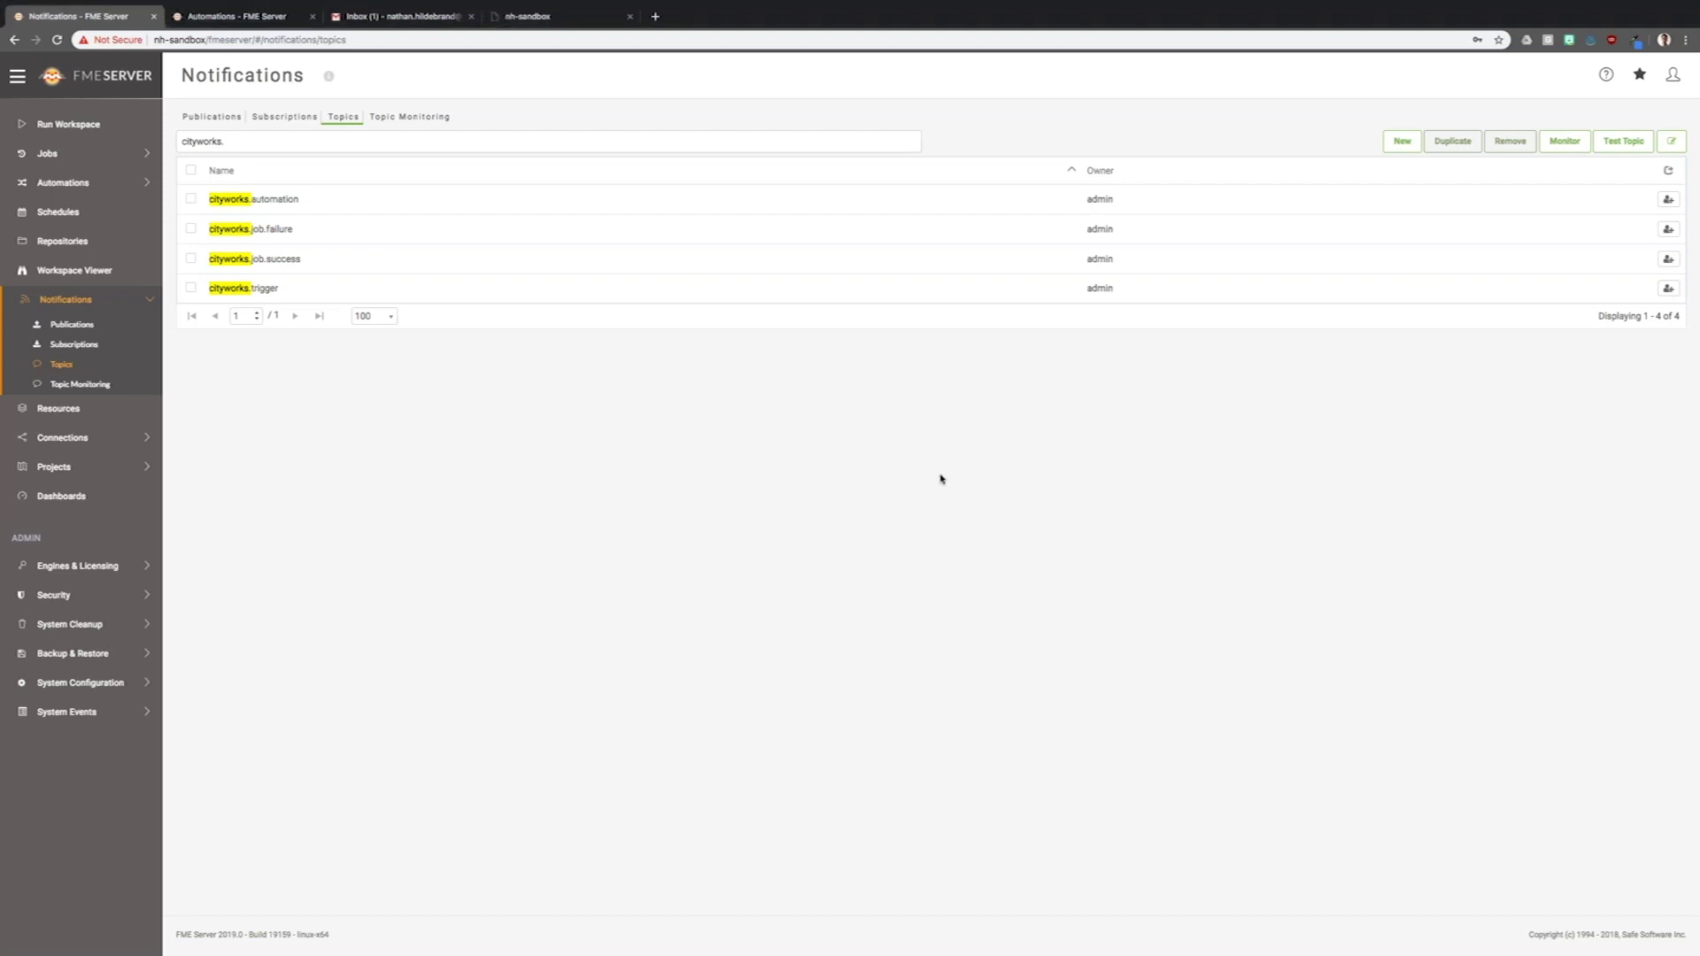
- Open the Cityworks Action Manager and display its Action Events section
key(super+Tab)
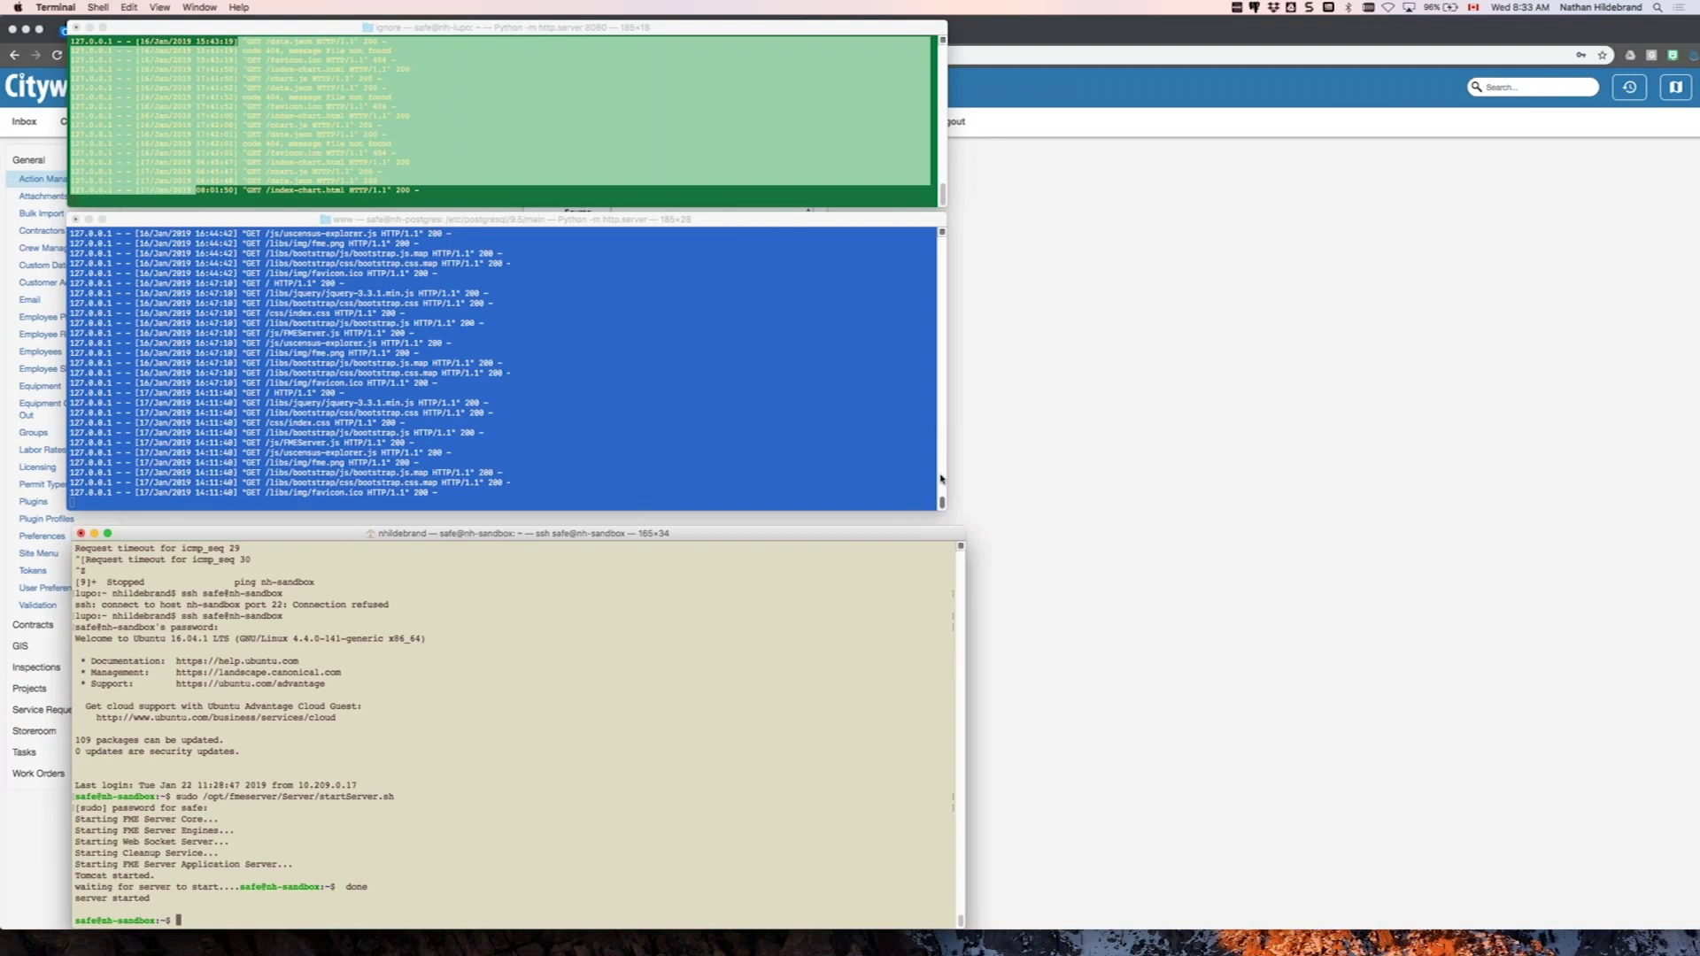
click(993, 271)
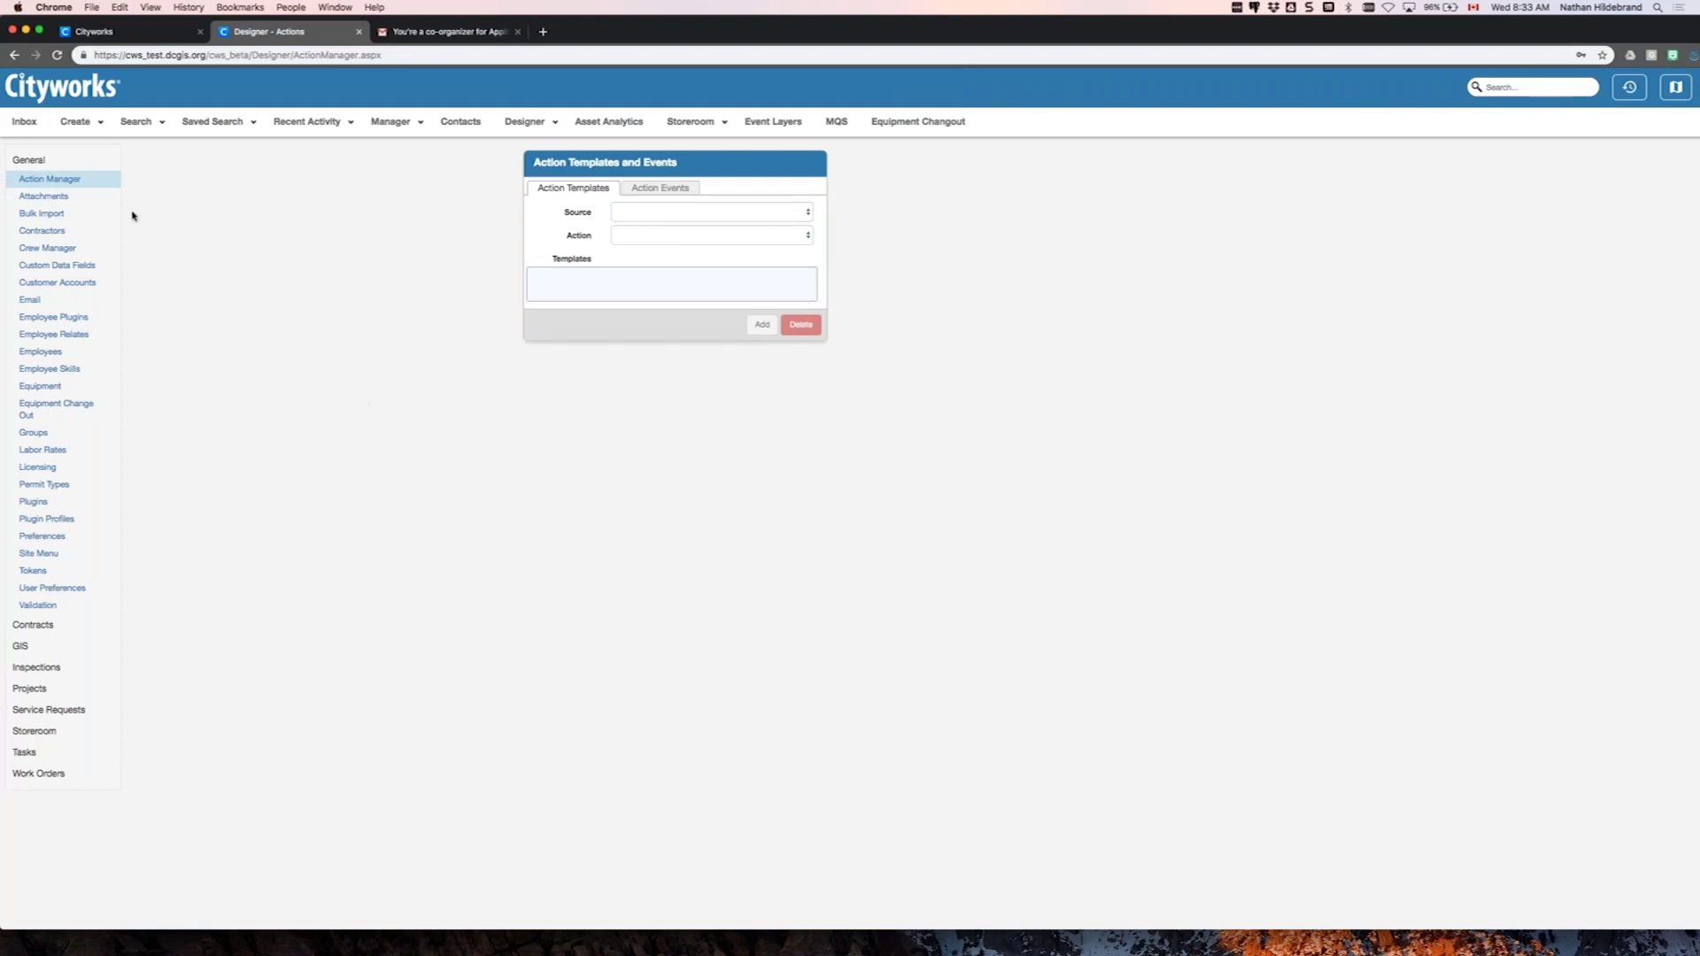
click(44, 181)
click(660, 191)
click(589, 189)
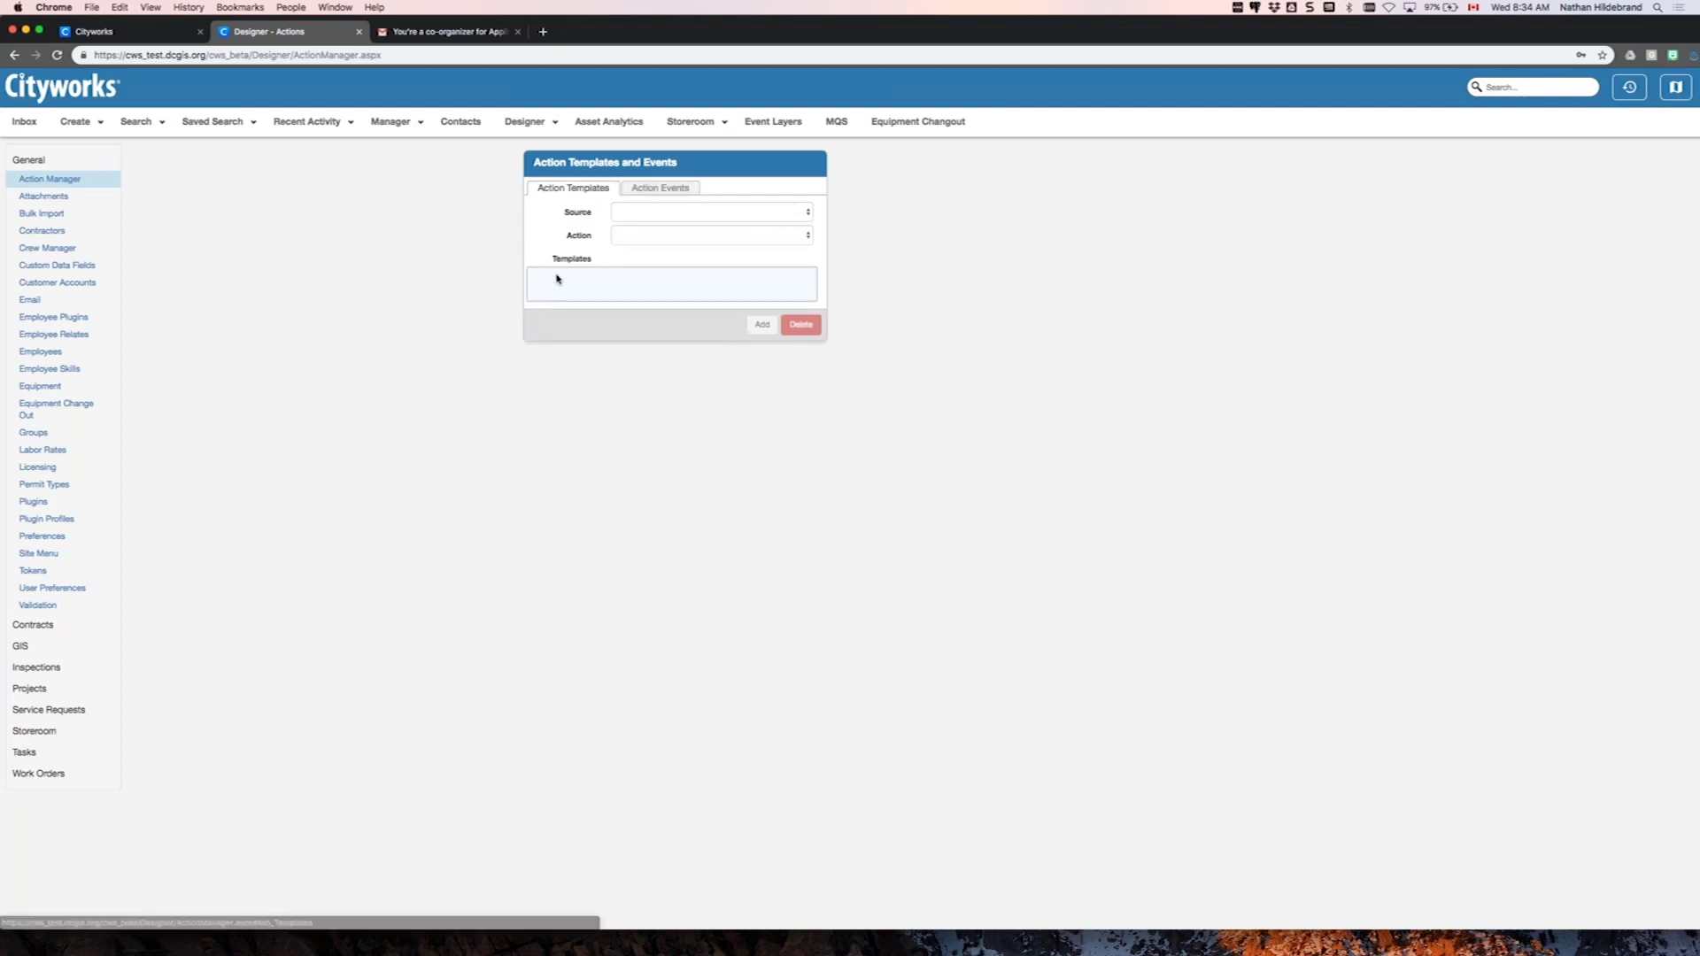
click(653, 197)
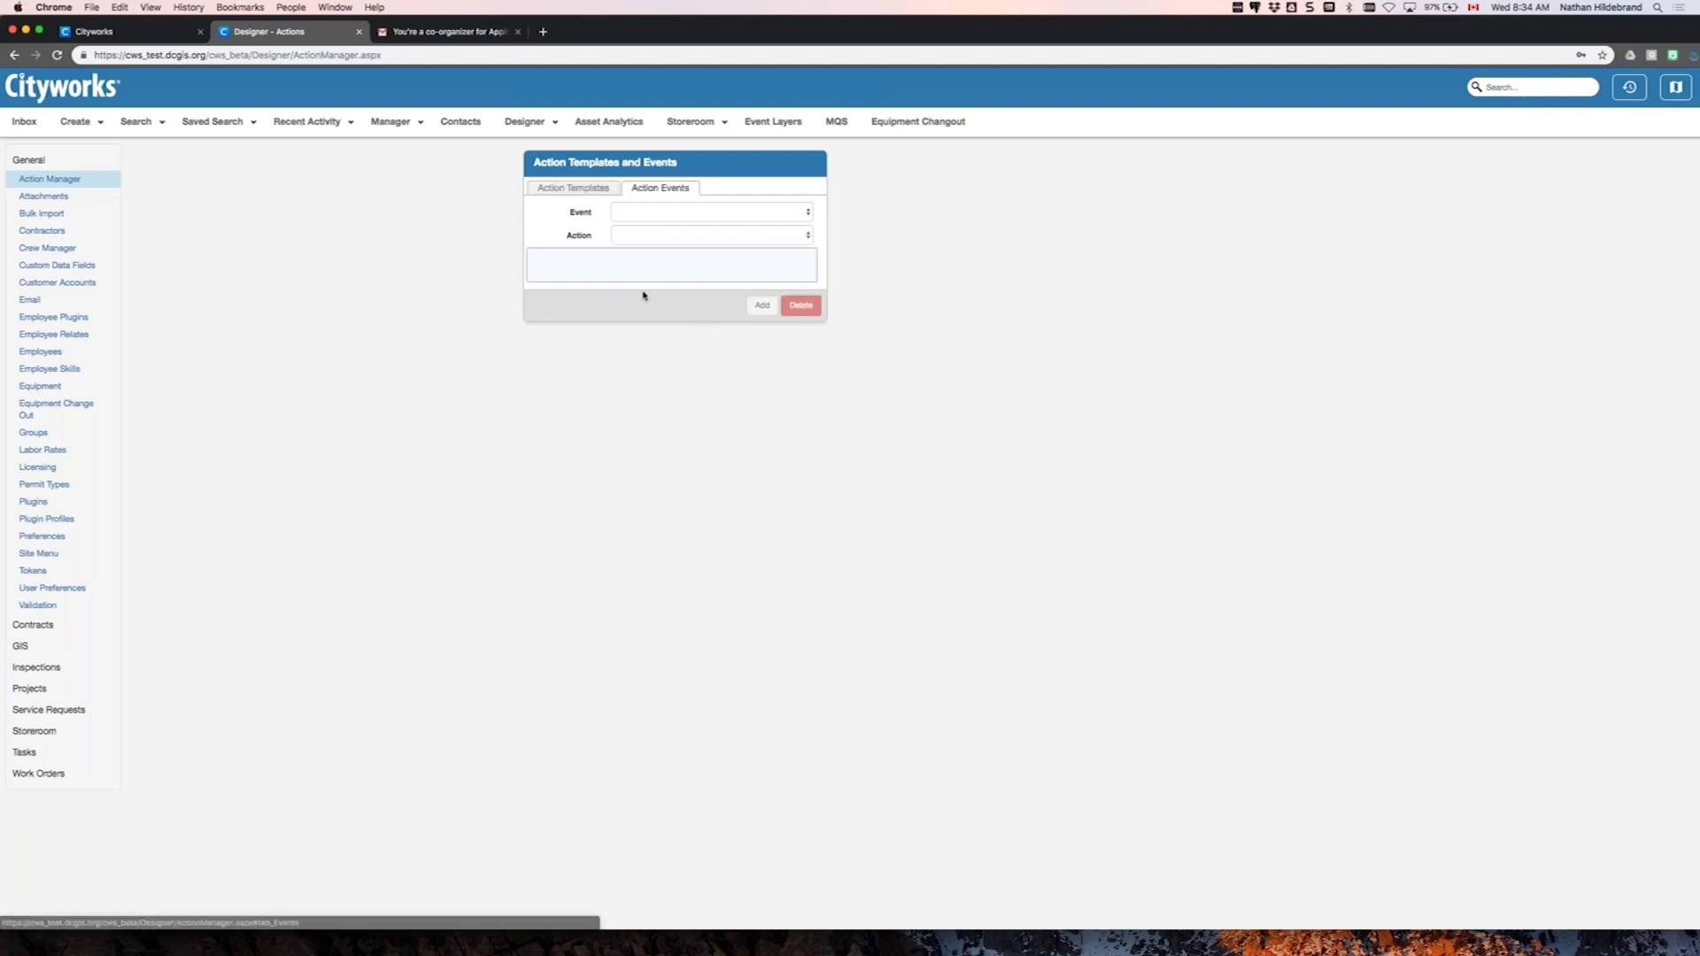
- Filter action events to Request Created and Web Hook, and open FMEServer.Trigger details
click(789, 215)
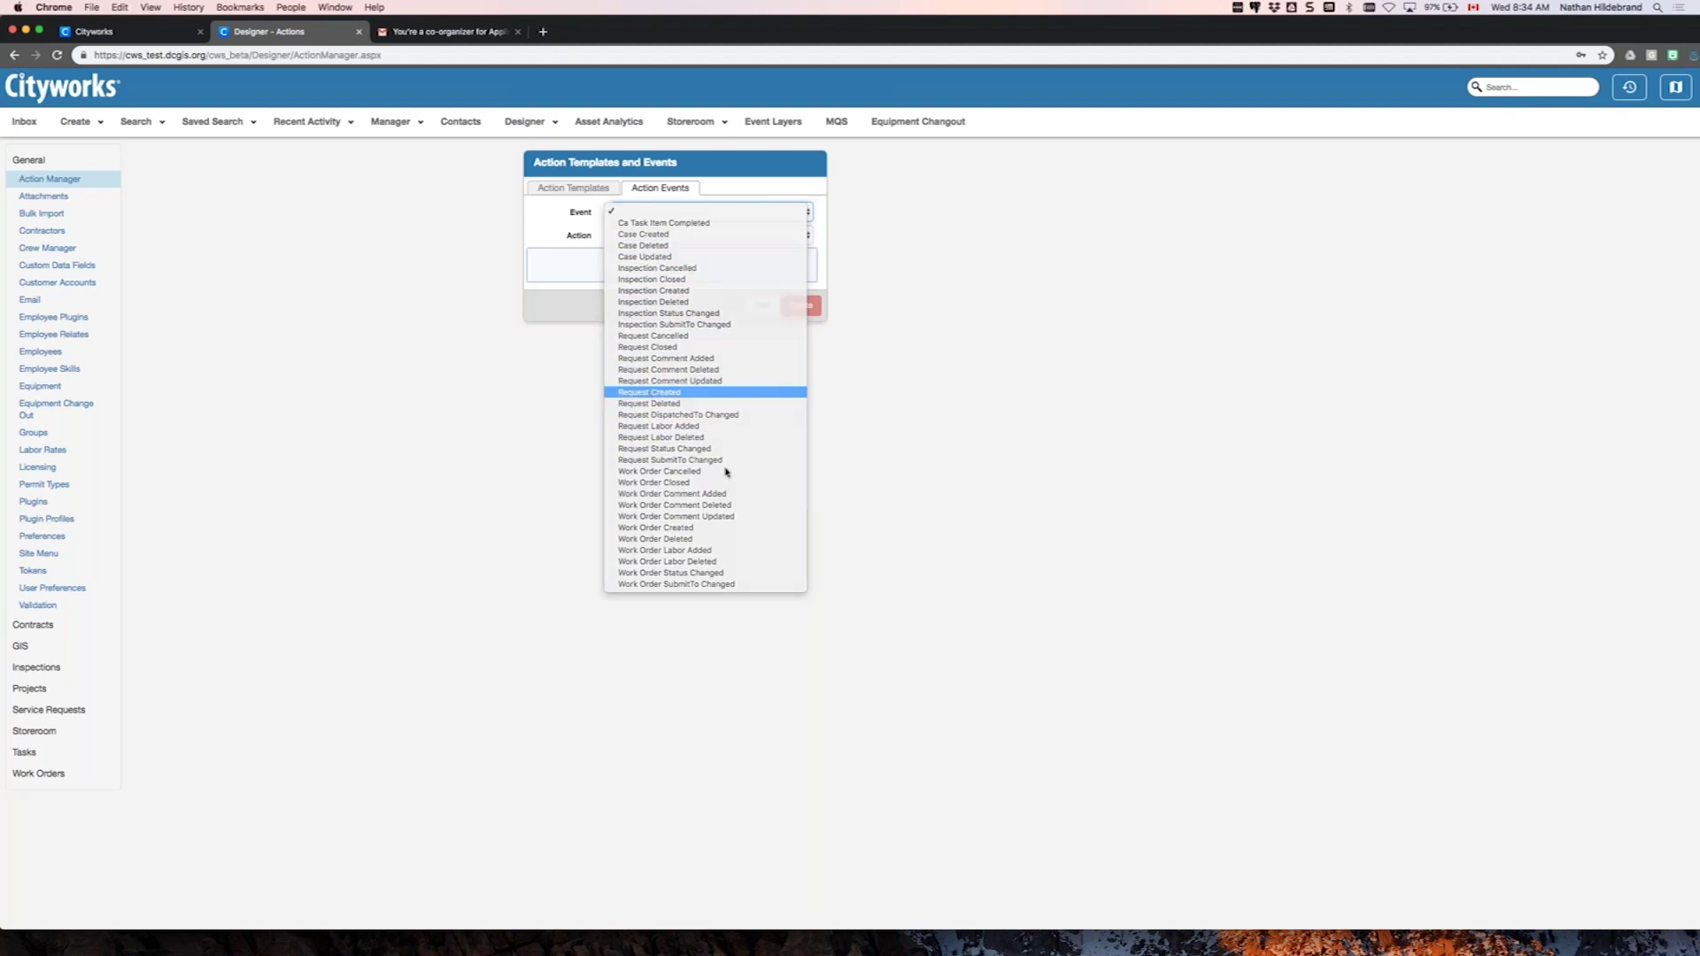
click(682, 393)
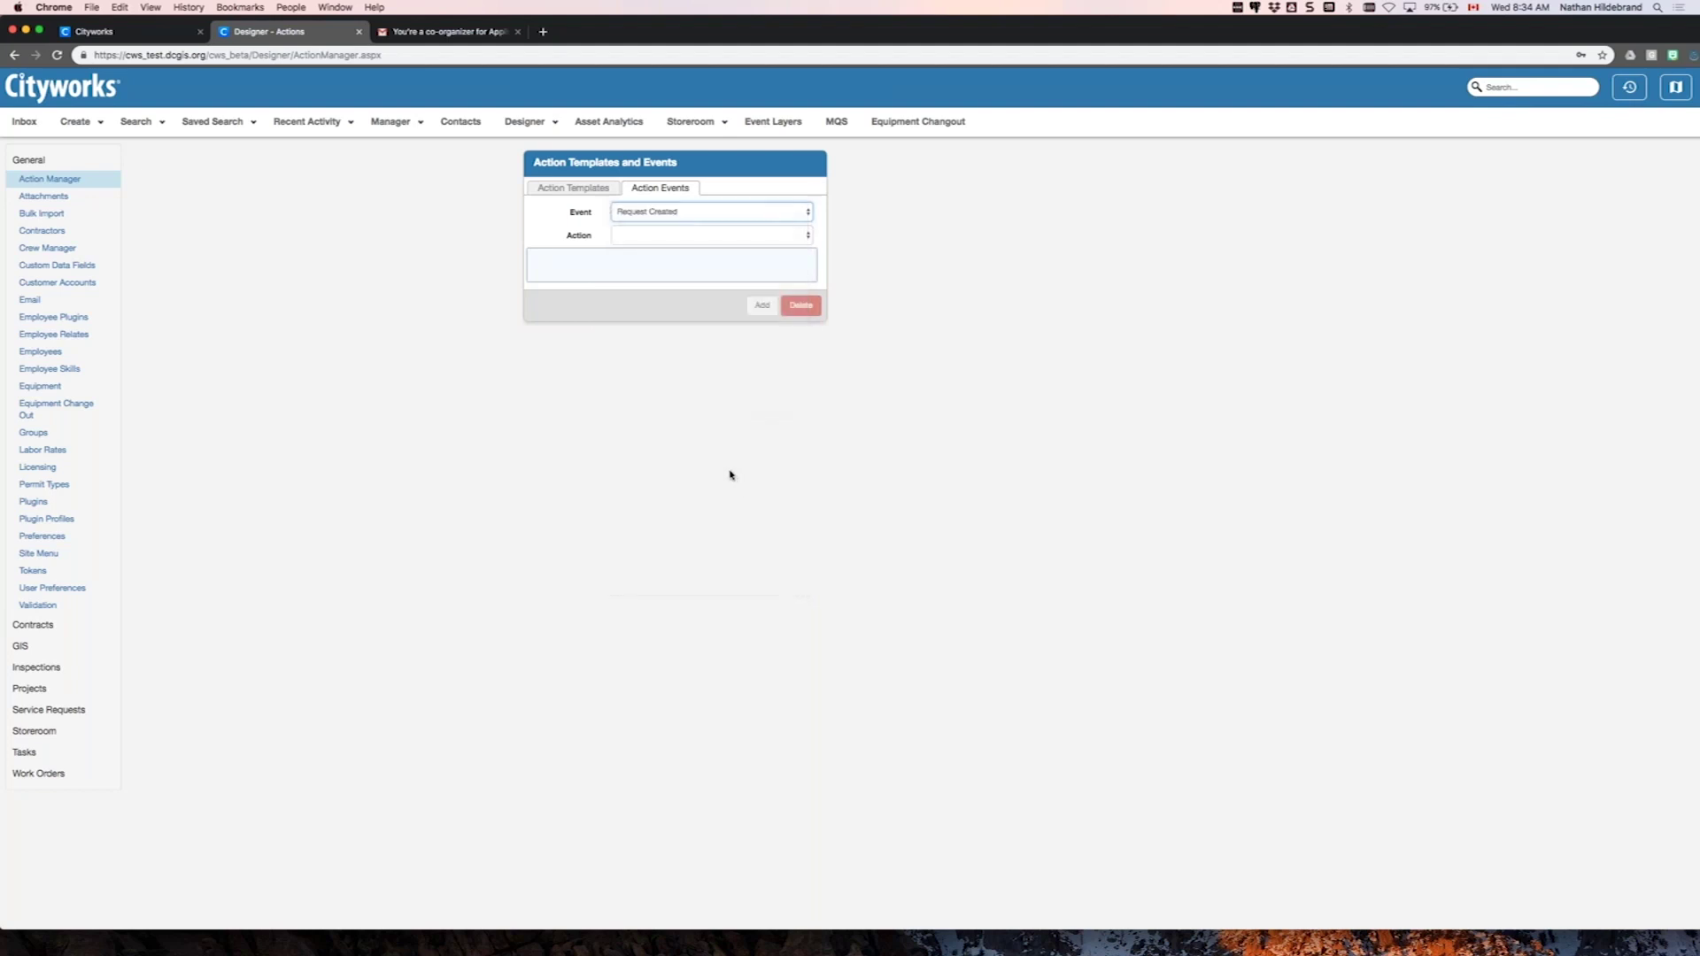
click(807, 235)
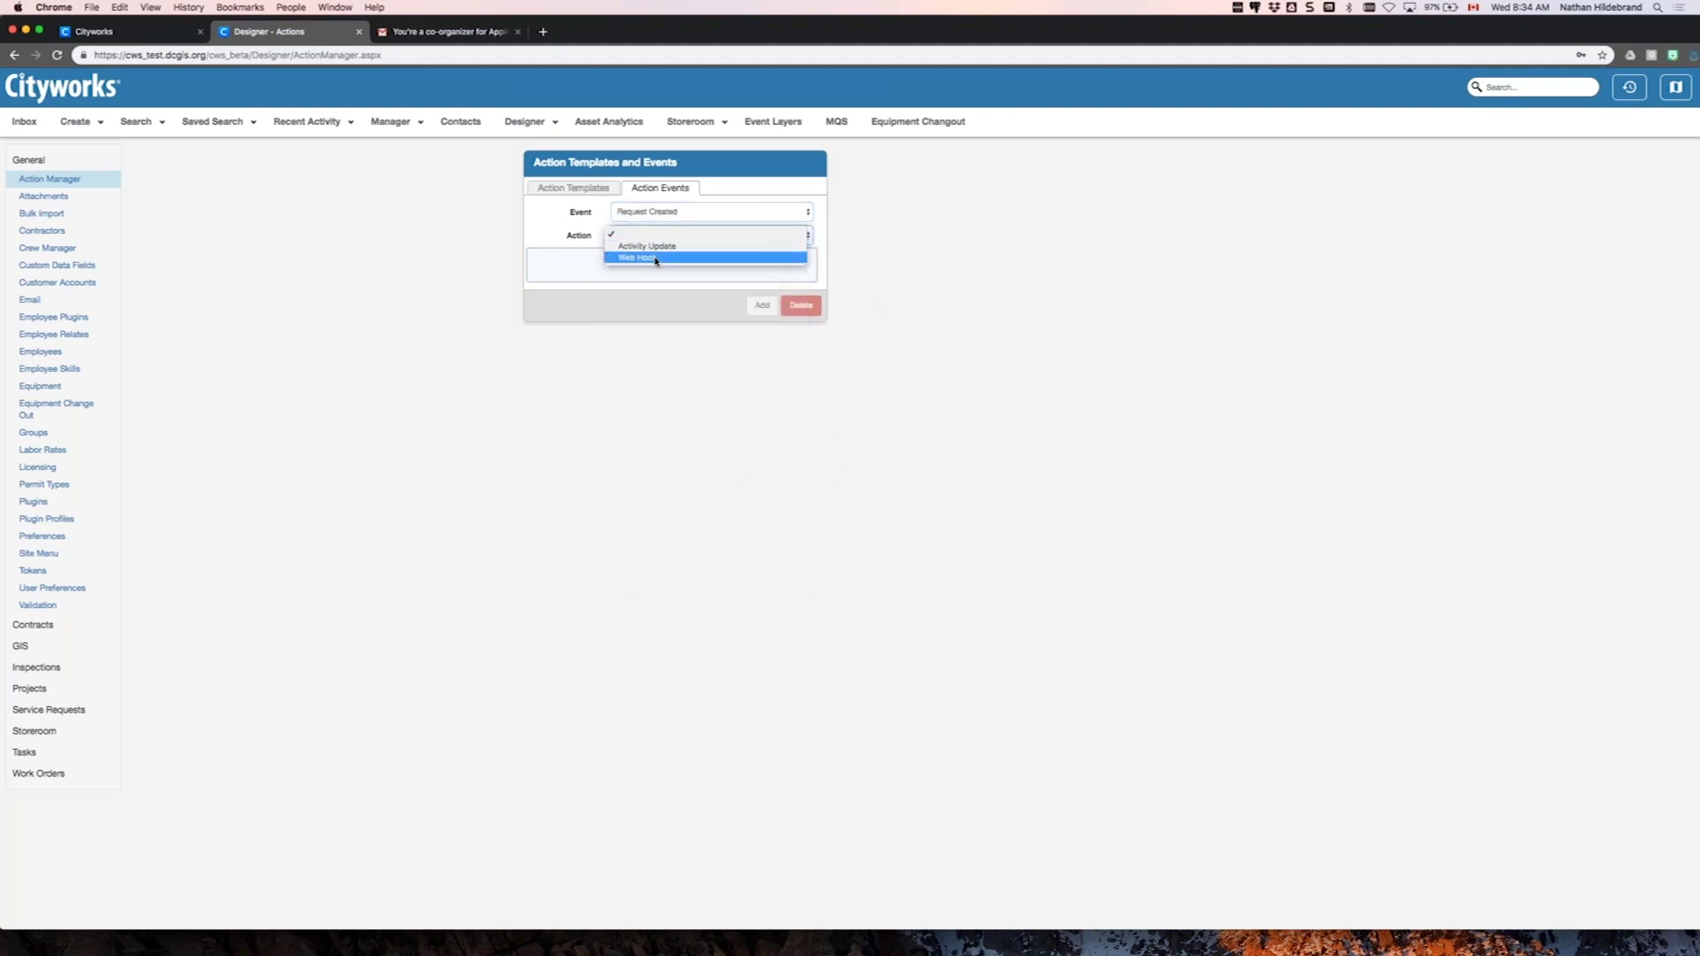
click(346, 407)
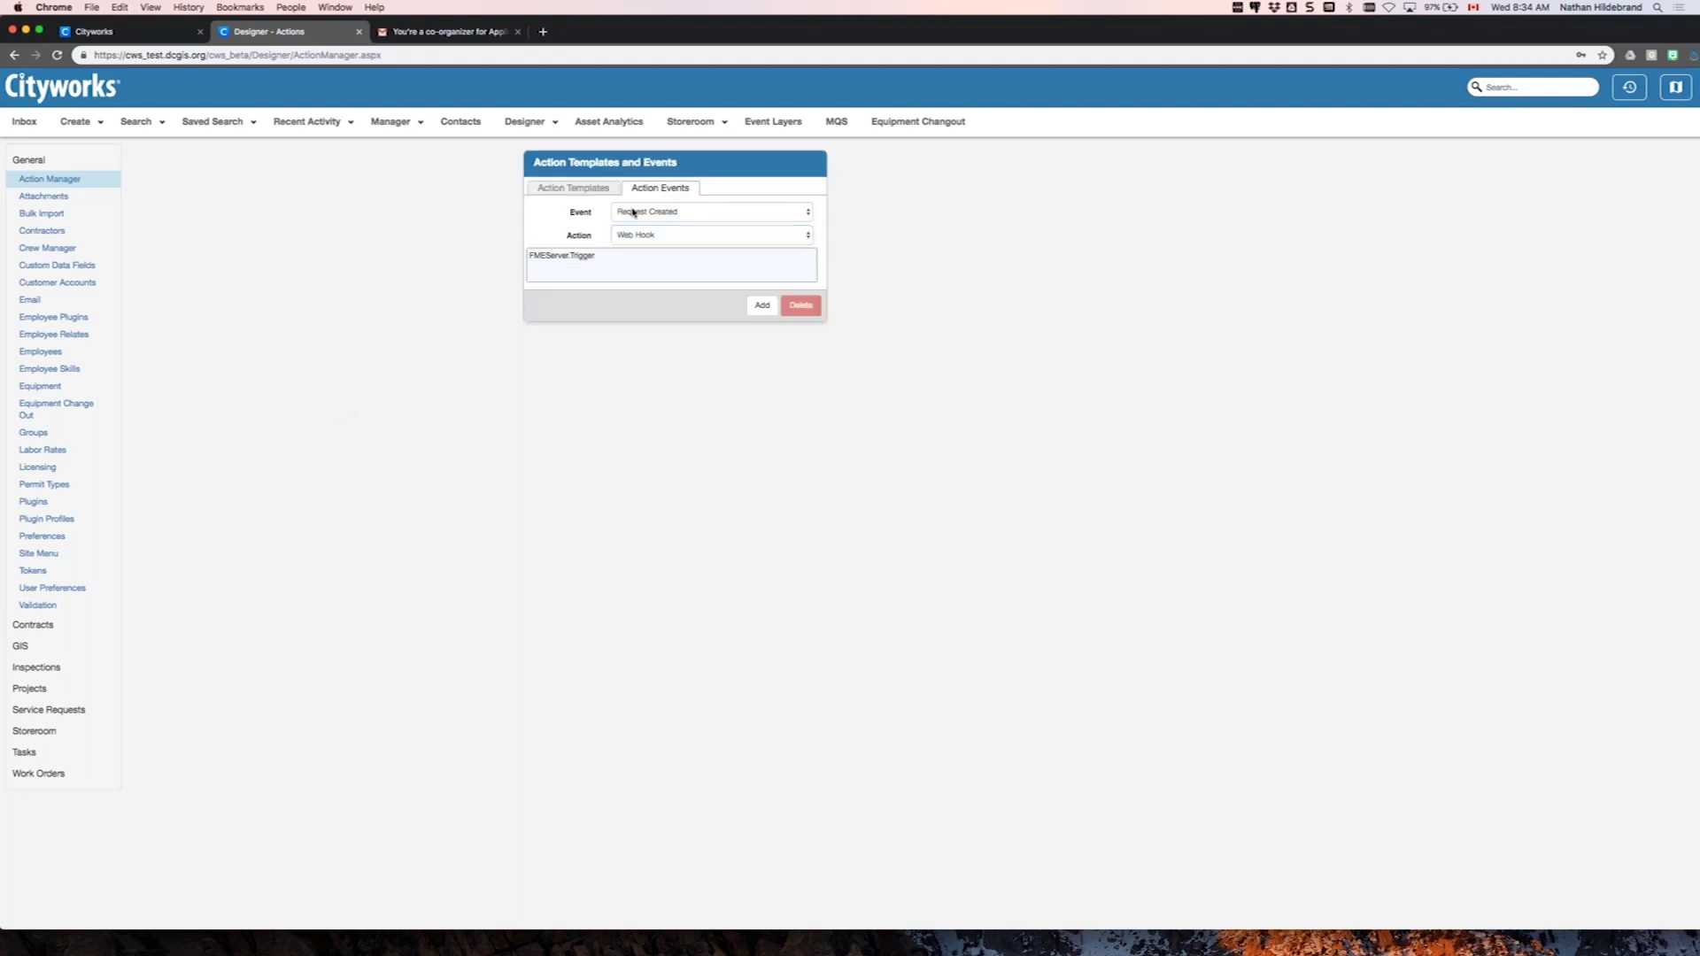
click(593, 257)
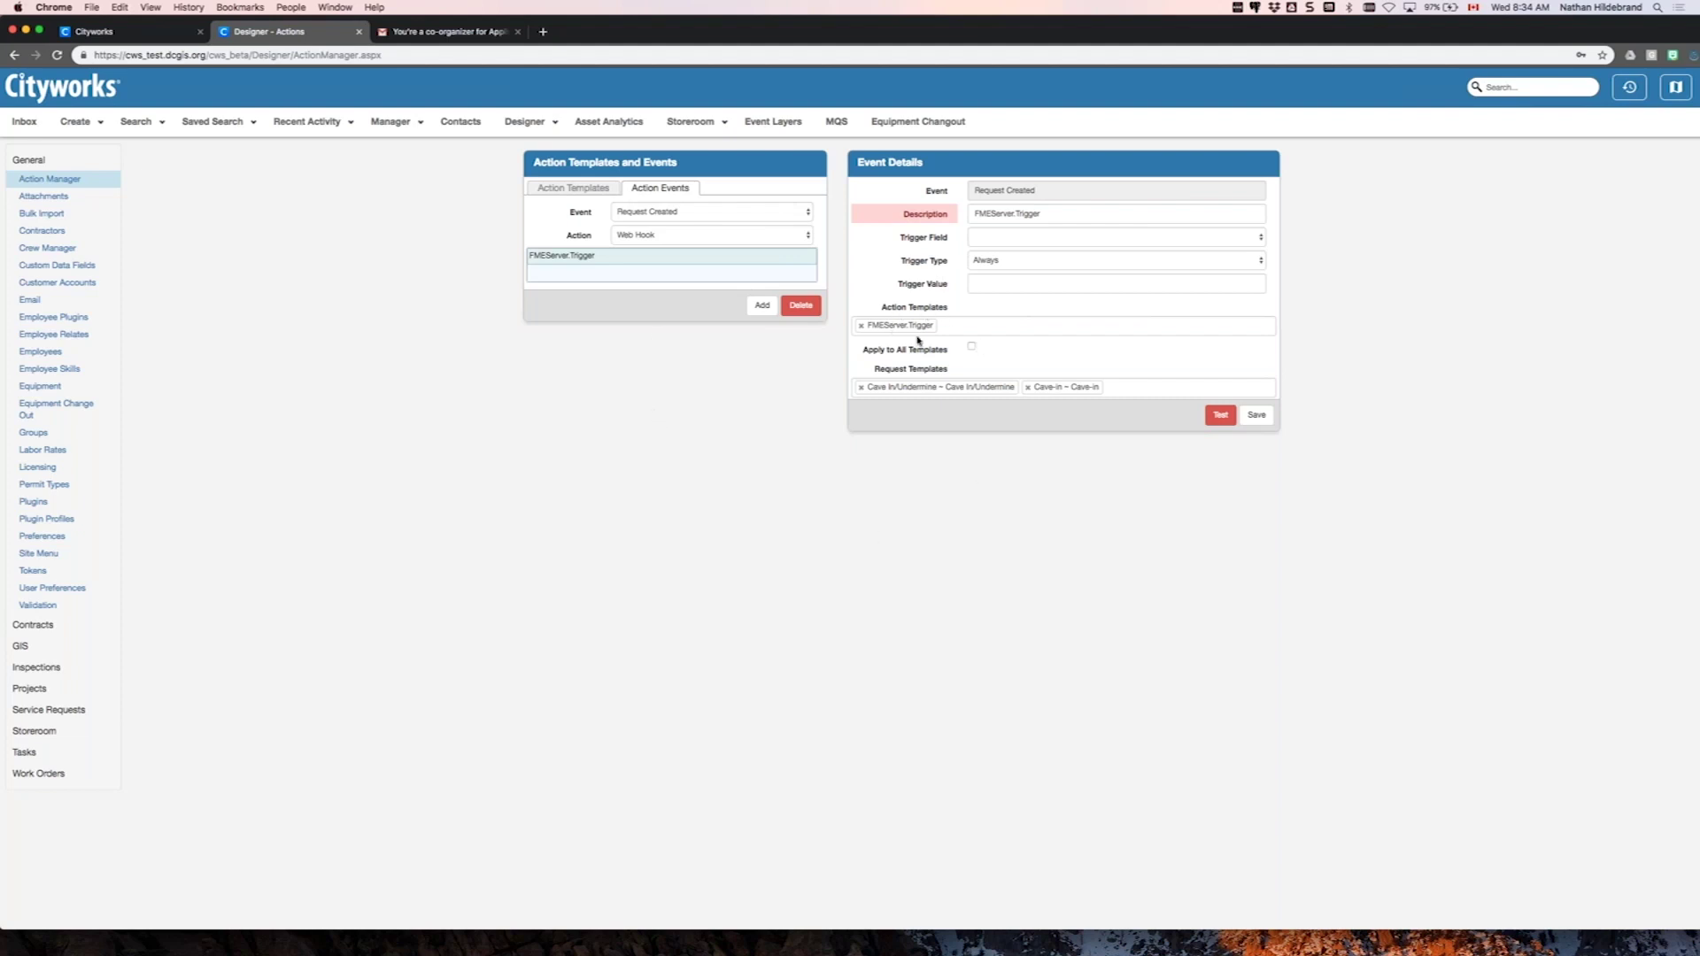
click(576, 190)
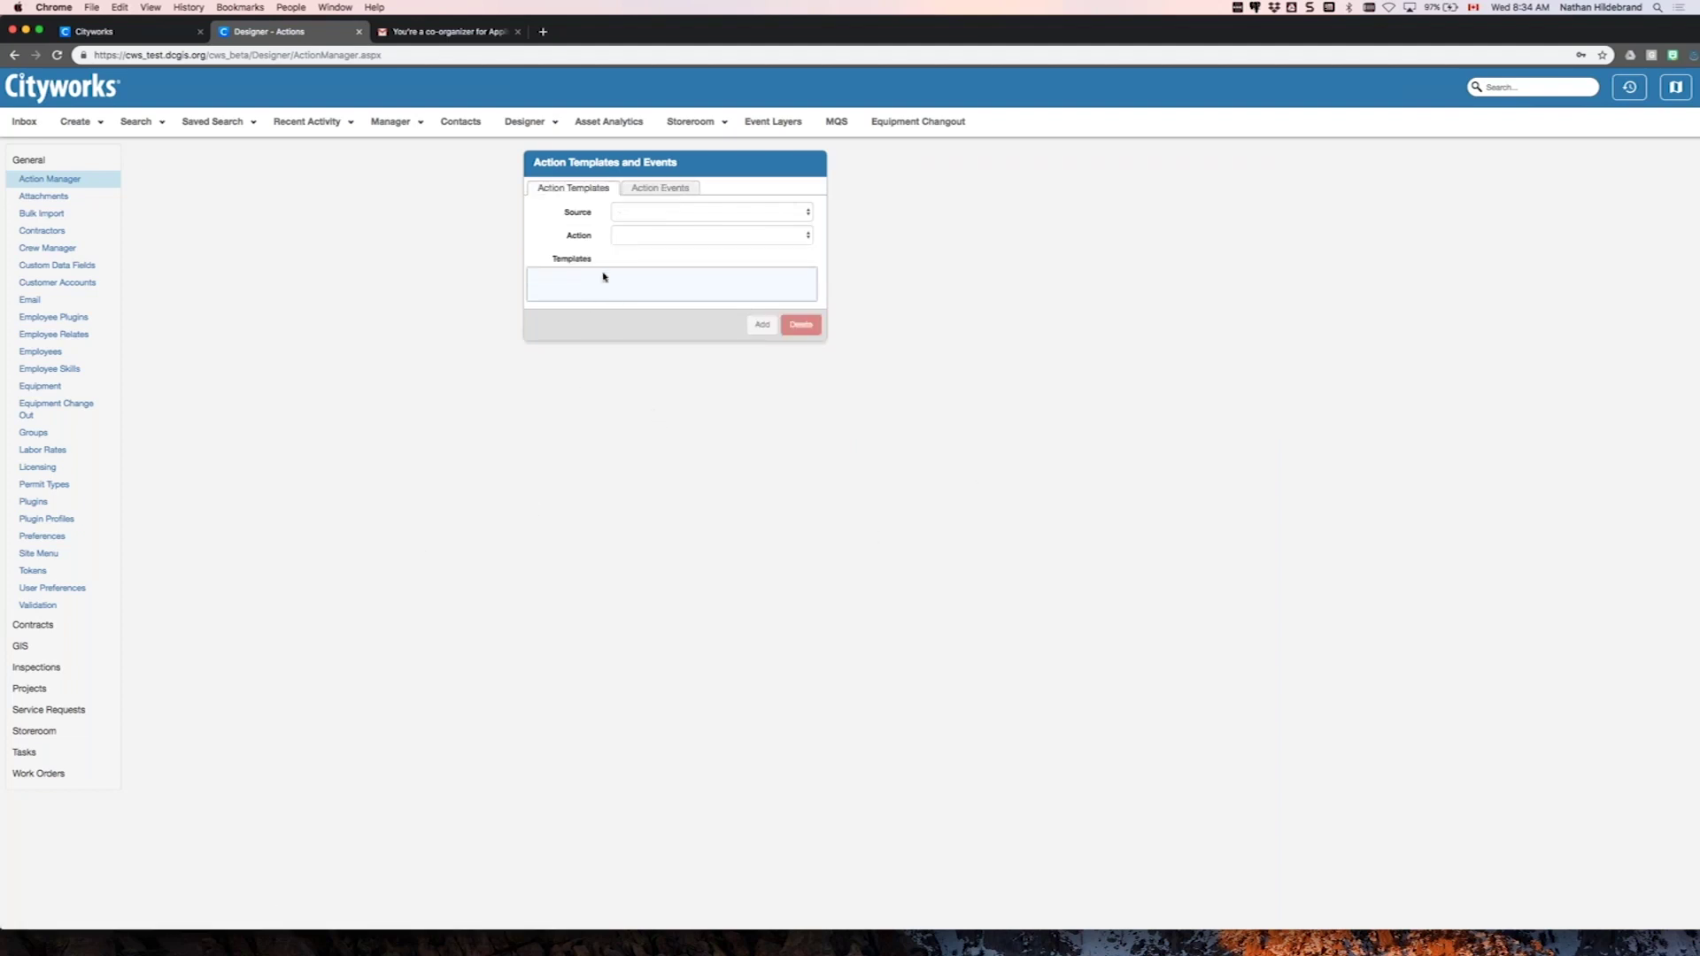
- Filter action templates to Service Request and Web Hook, and open the FMEServer.Trigger template
click(673, 211)
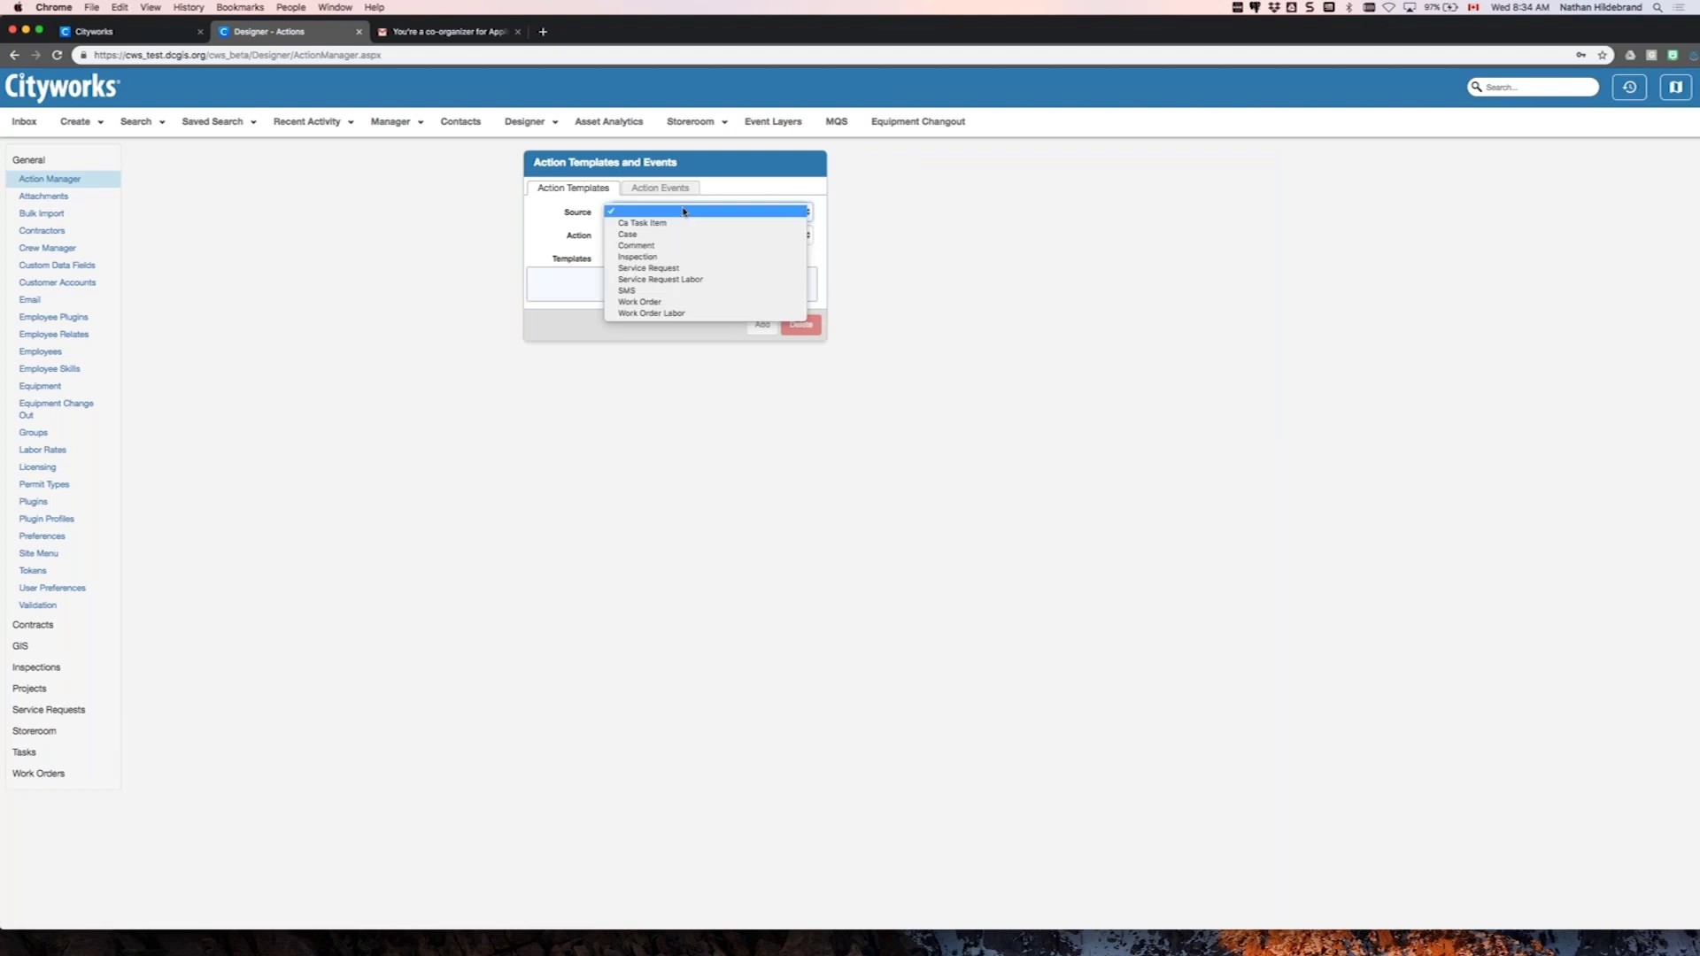
click(659, 268)
click(747, 237)
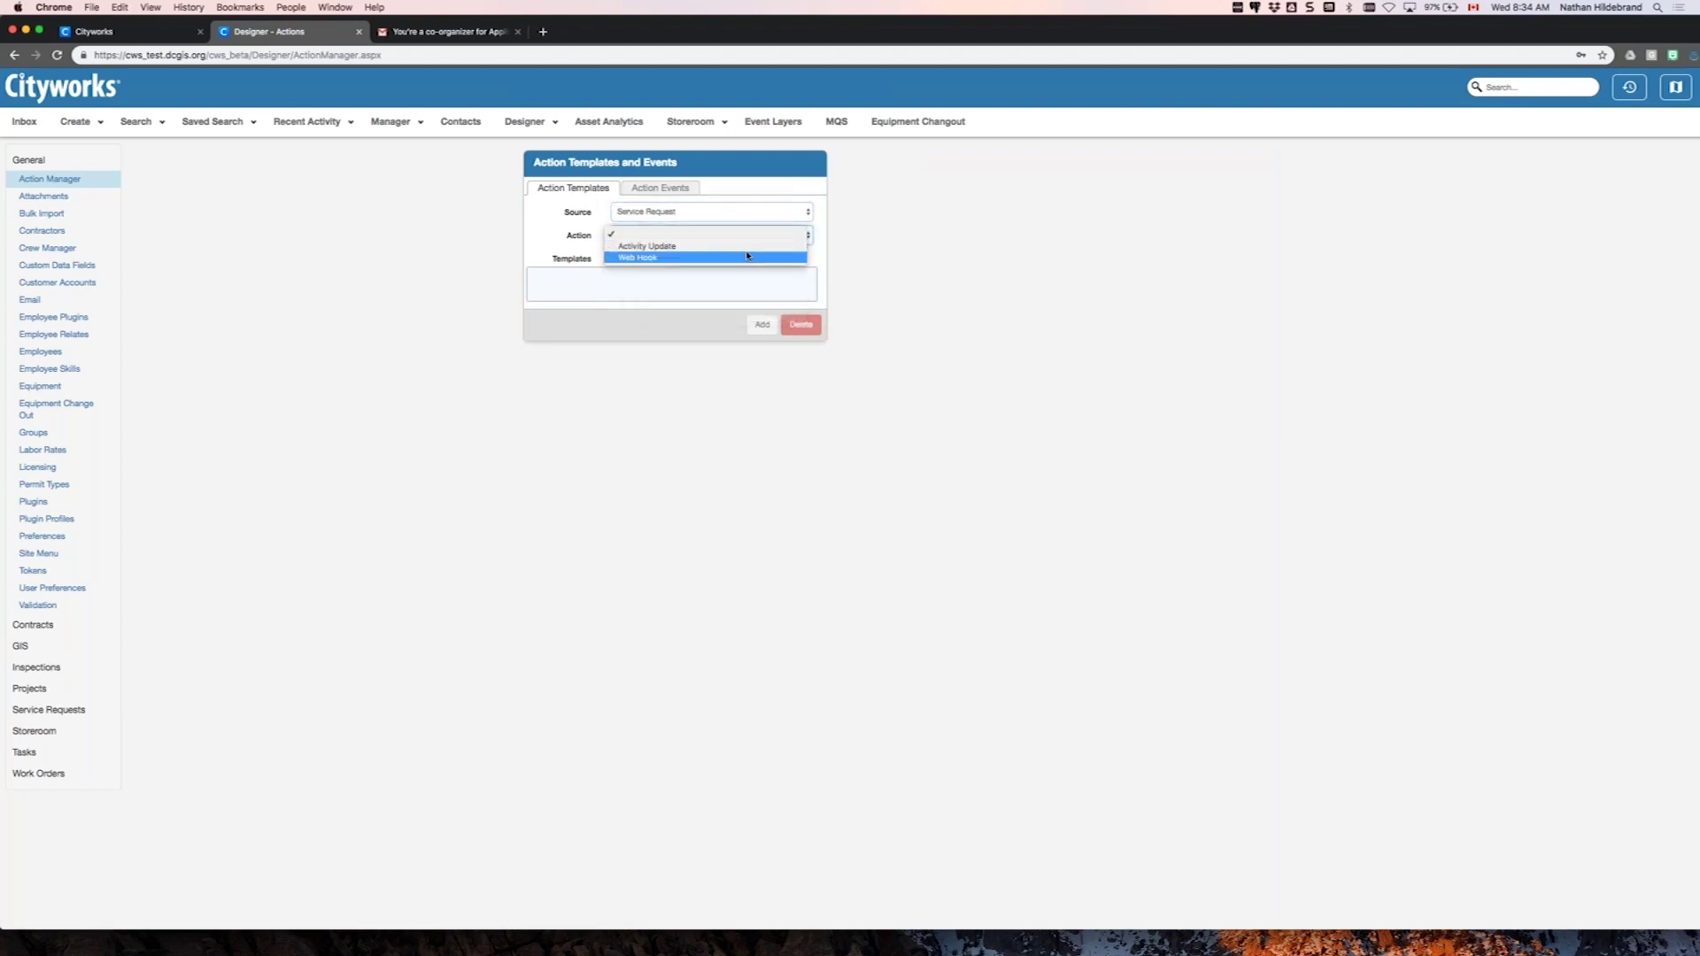
click(748, 257)
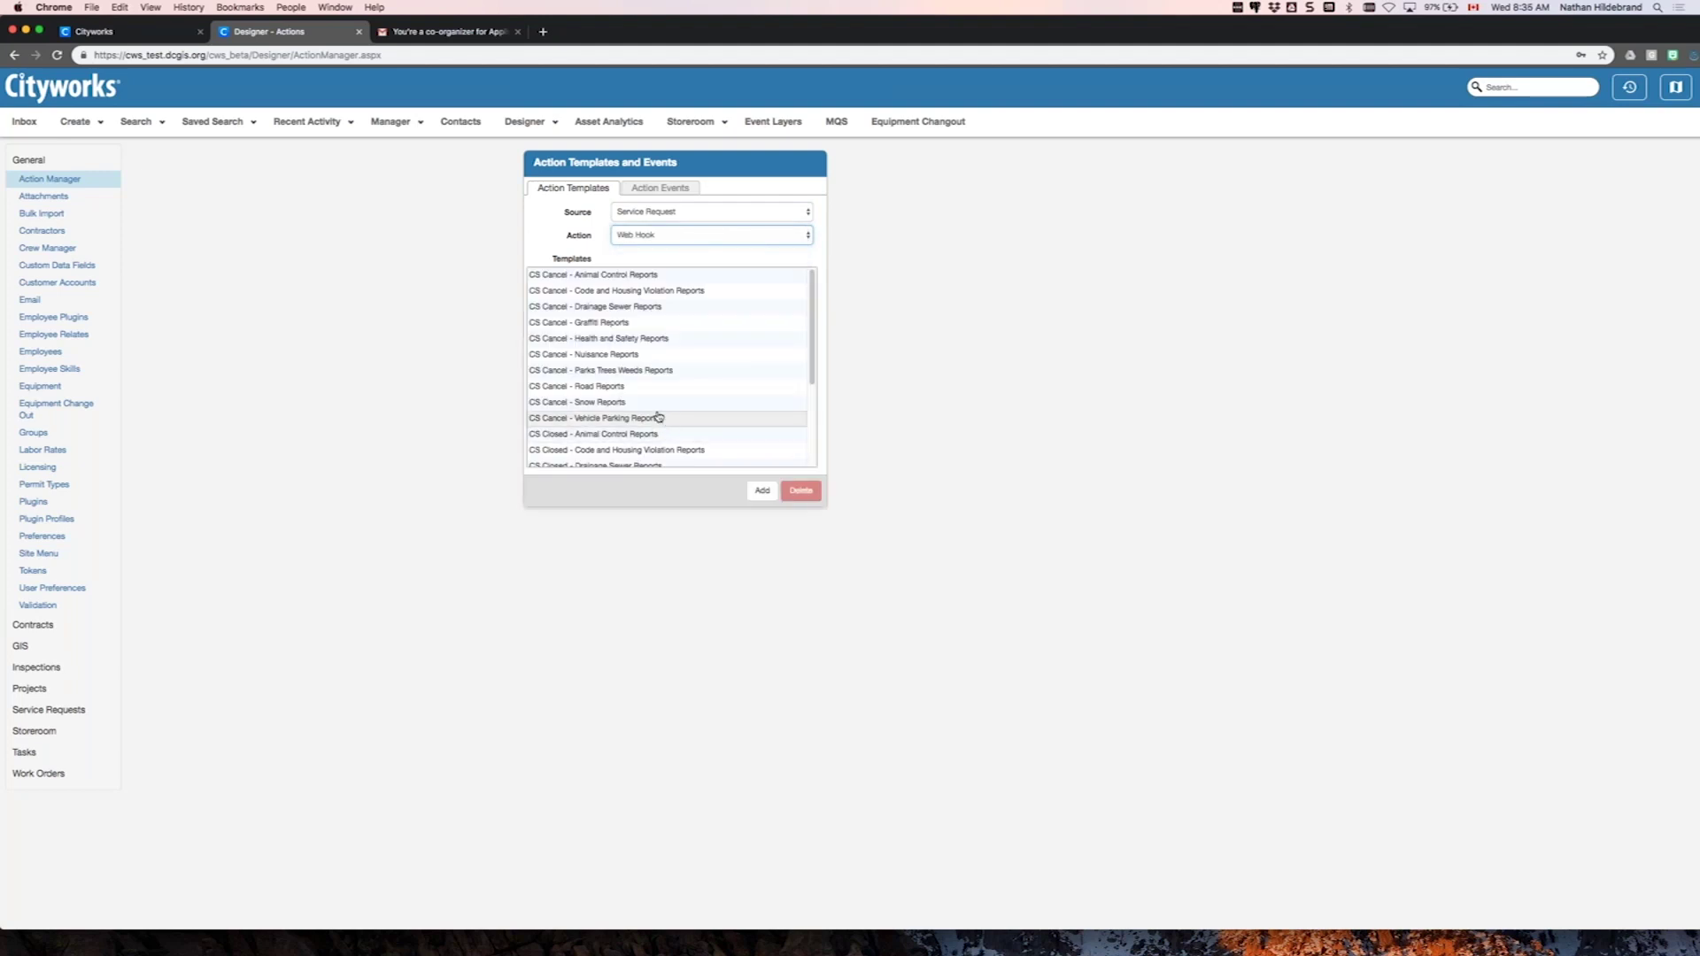
scroll(633, 429, down, 3)
click(600, 457)
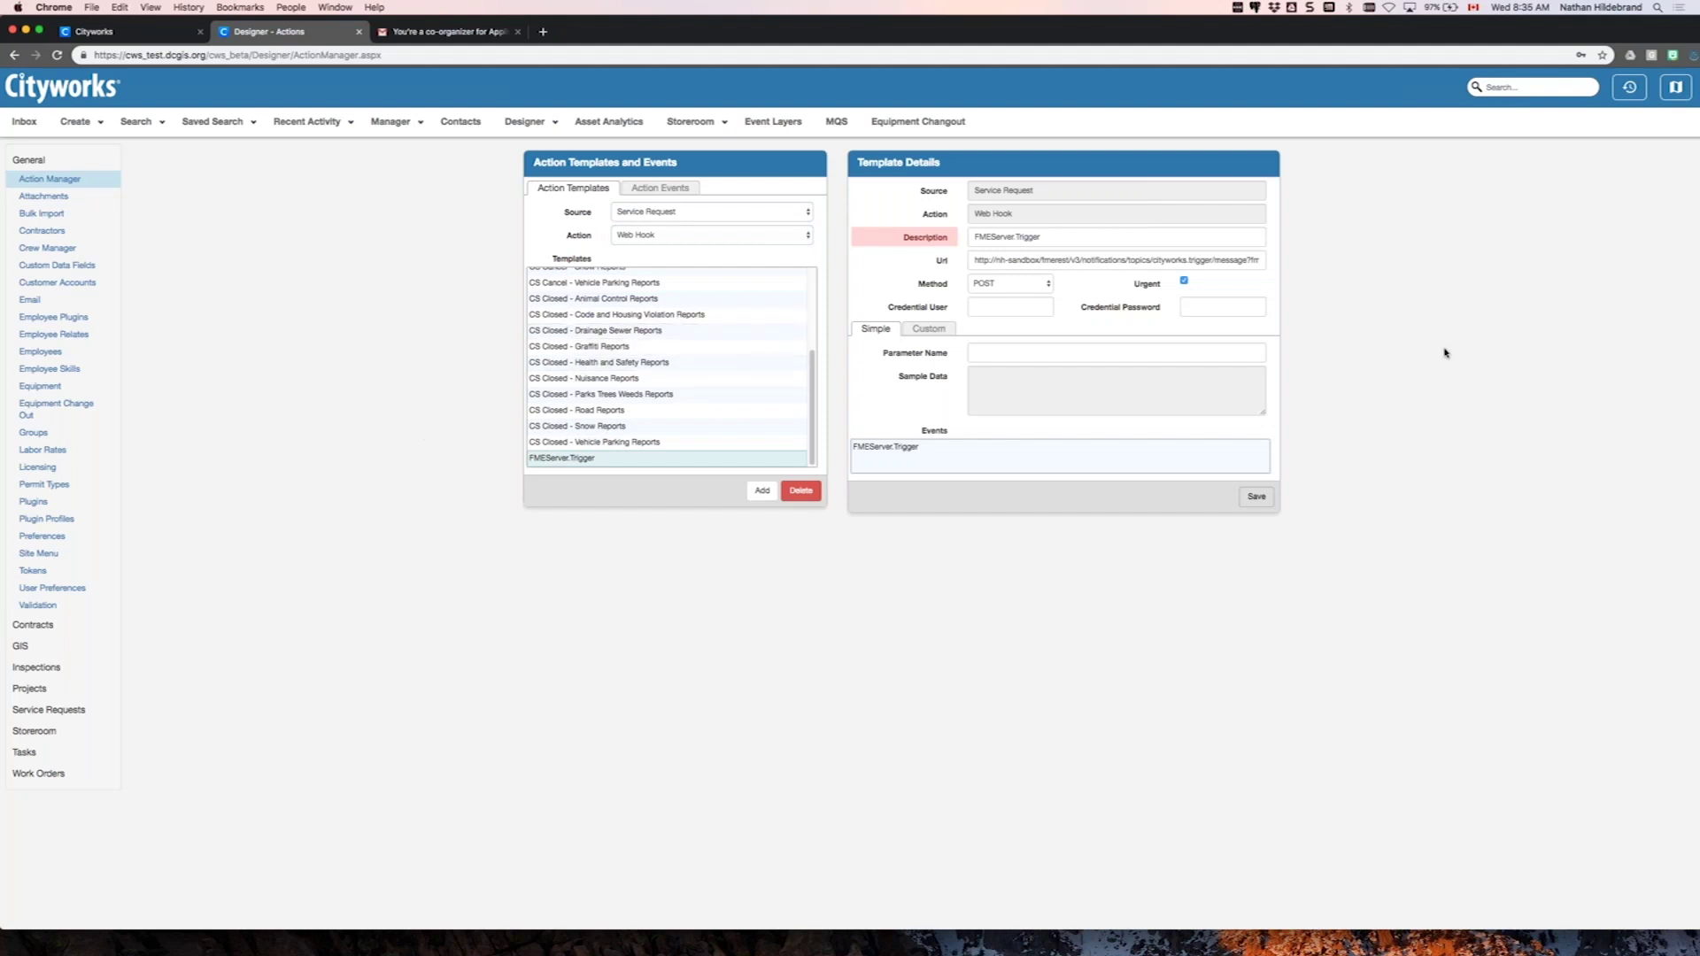
- Check the webhook URL, keep POST as the method, and show the Custom request settings
click(1021, 259)
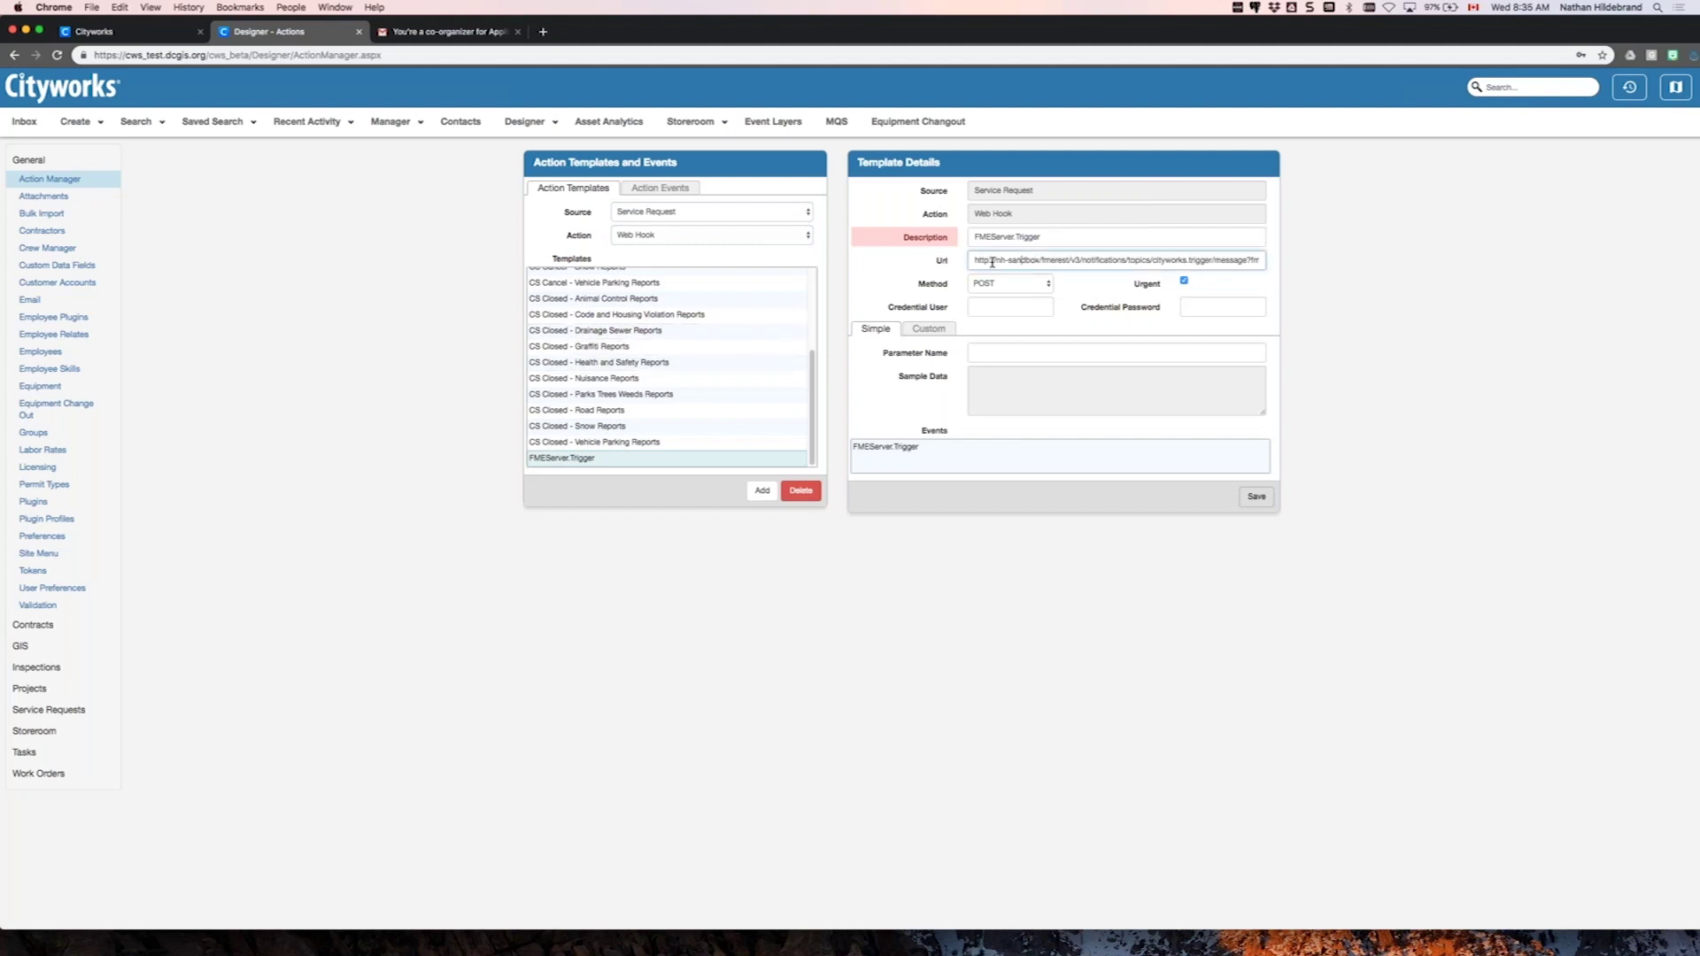
drag(978, 260, 1275, 265)
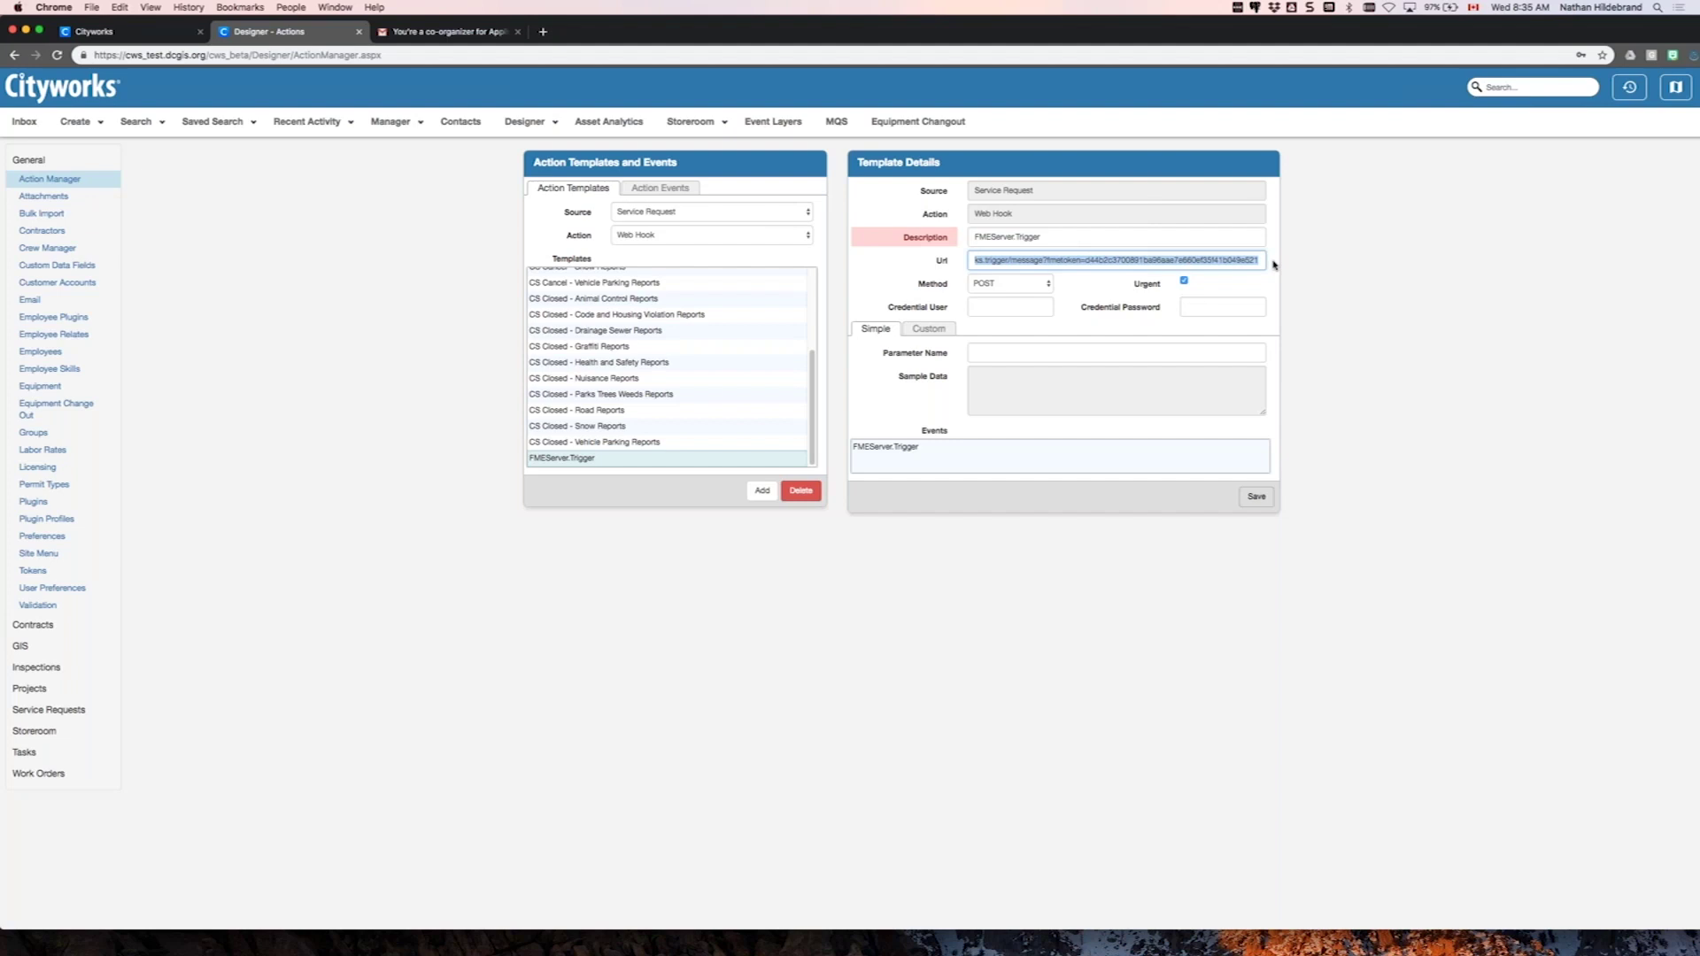
click(986, 263)
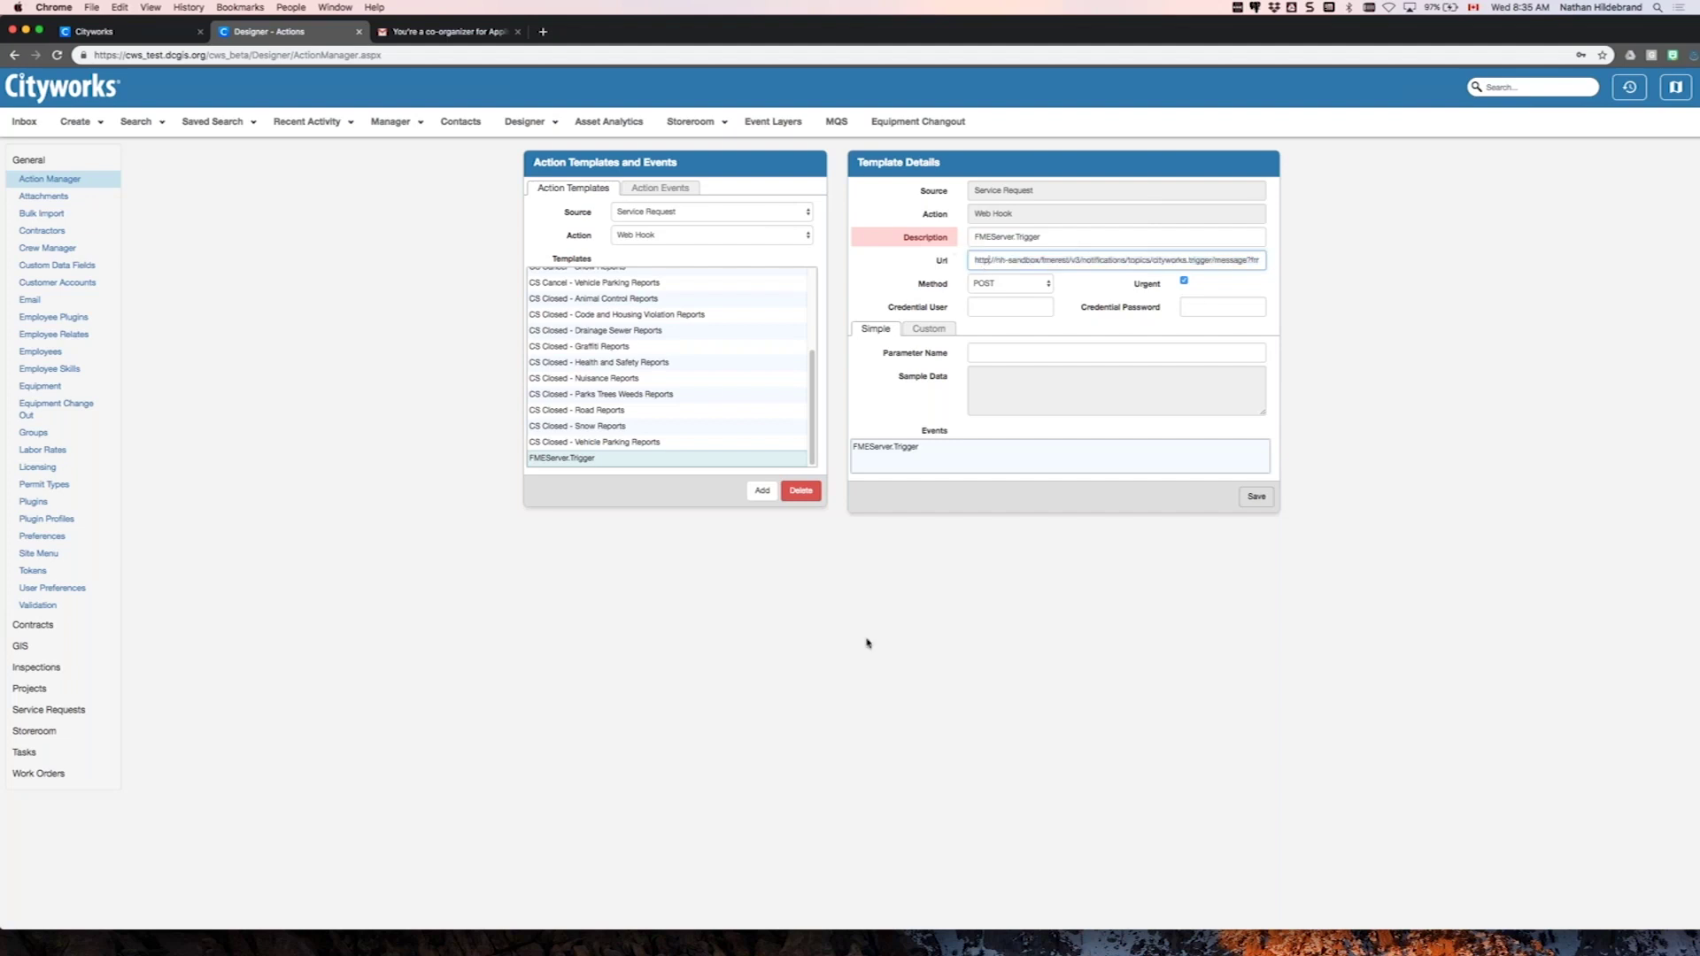
click(882, 663)
click(1044, 285)
click(992, 283)
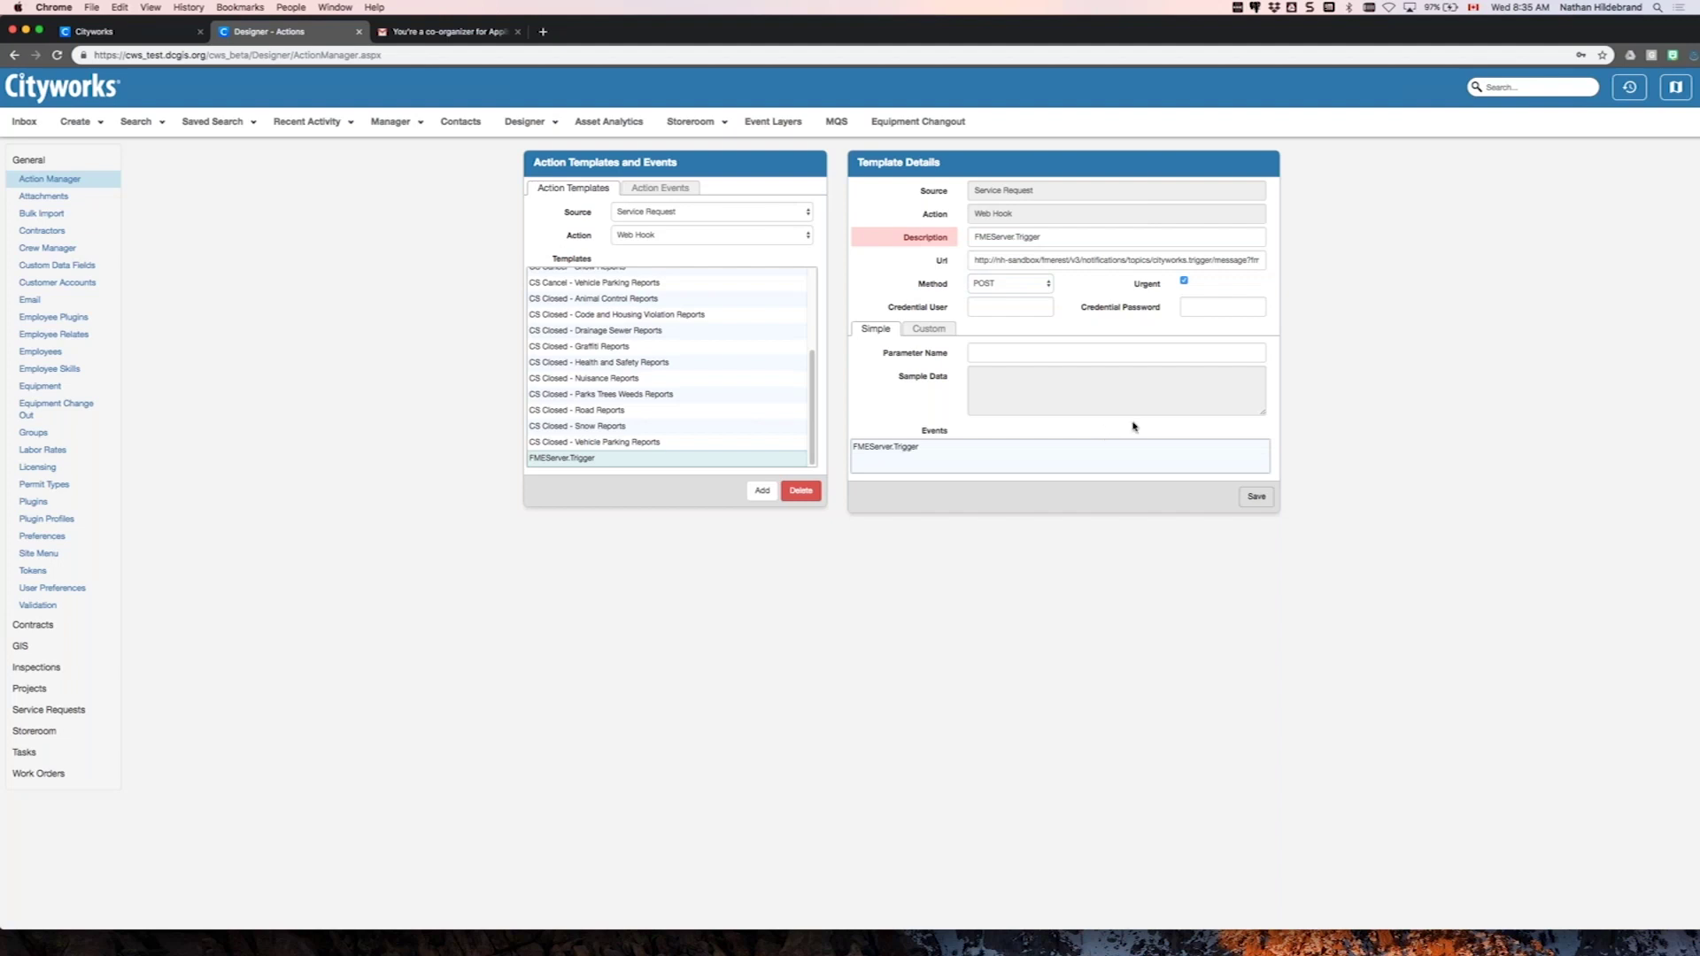
click(931, 329)
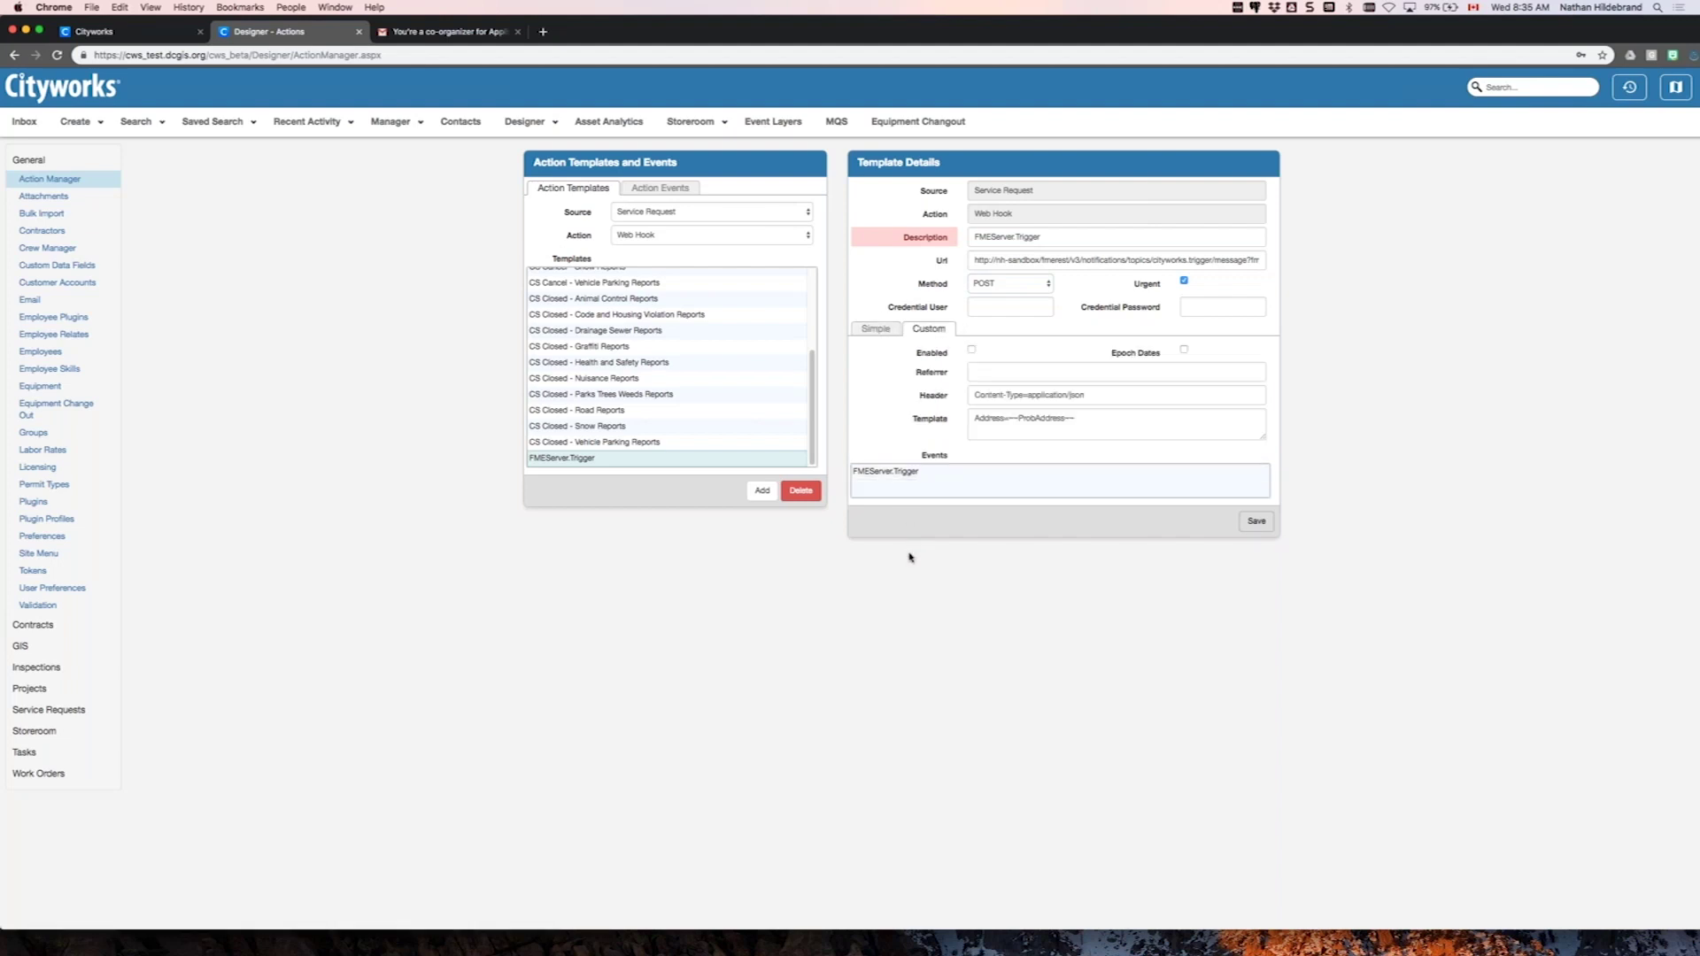
click(1111, 421)
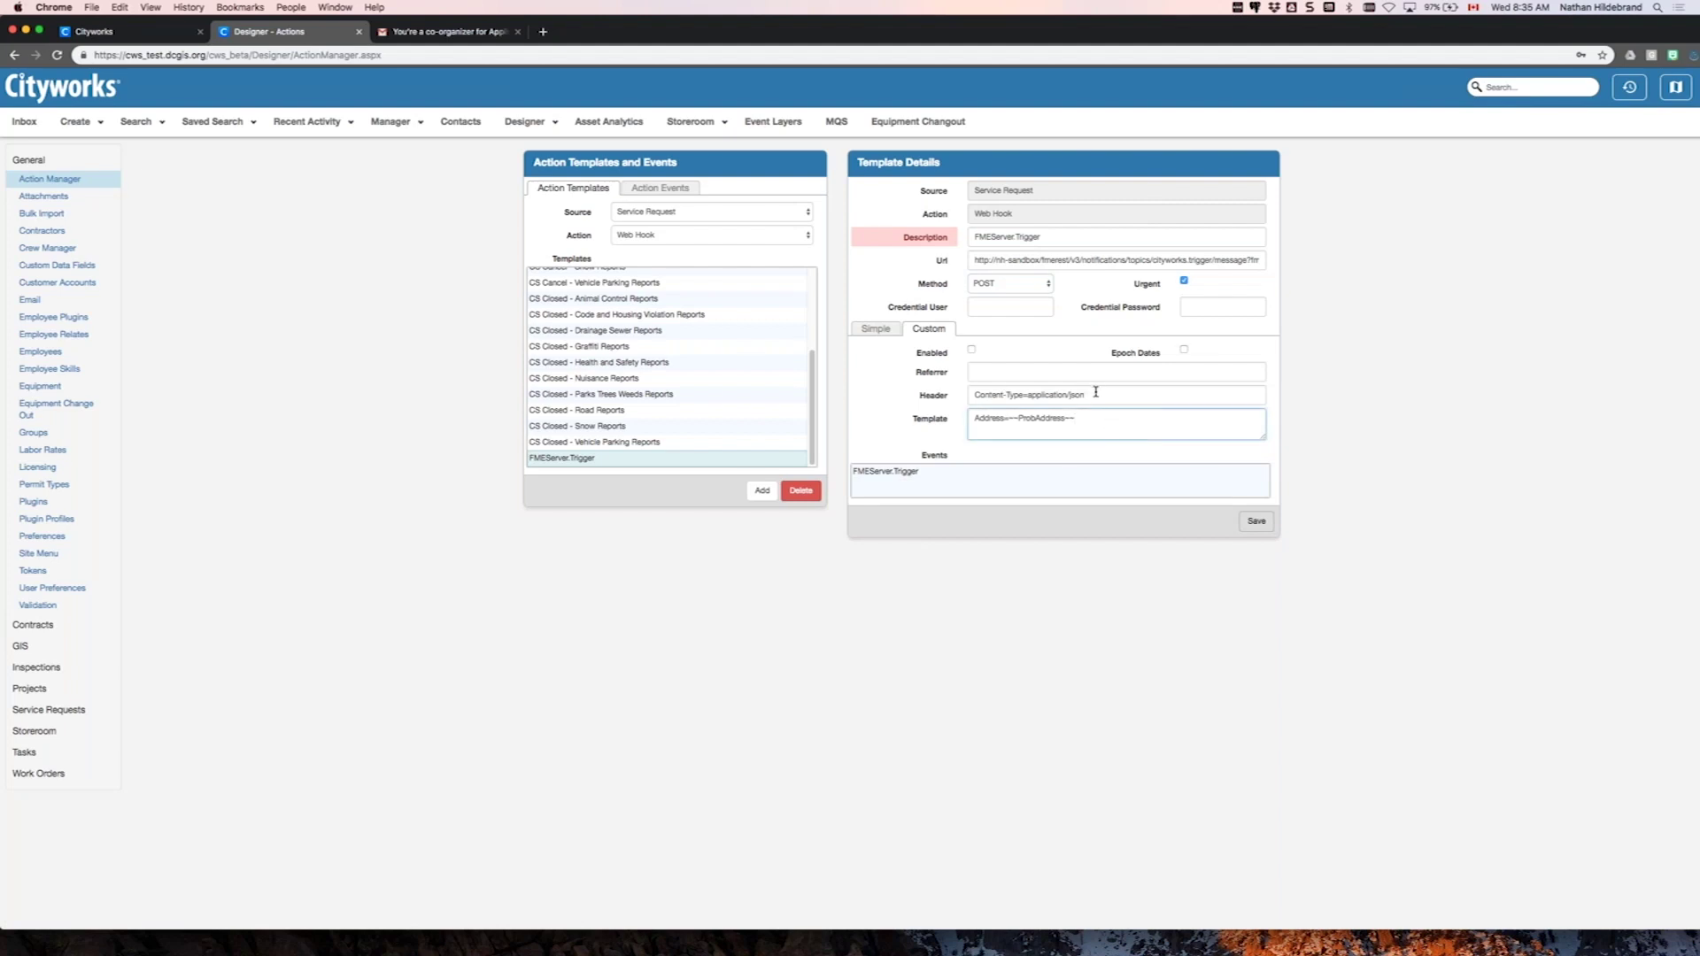
drag(1096, 392, 1021, 392)
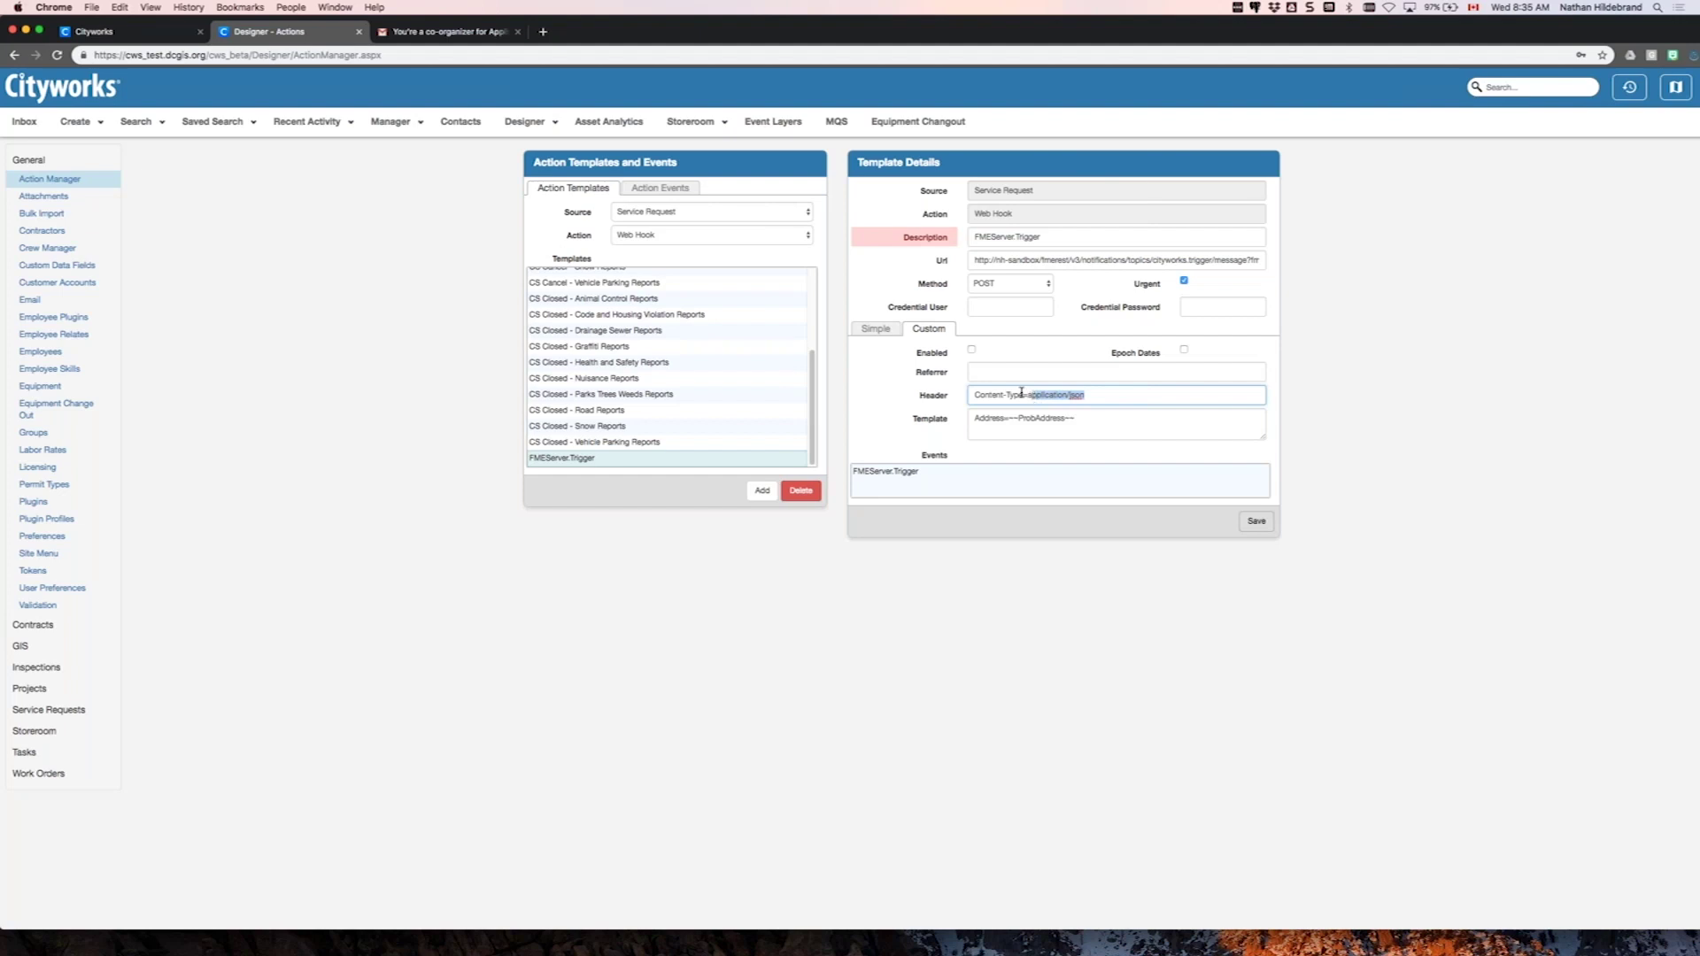
click(997, 577)
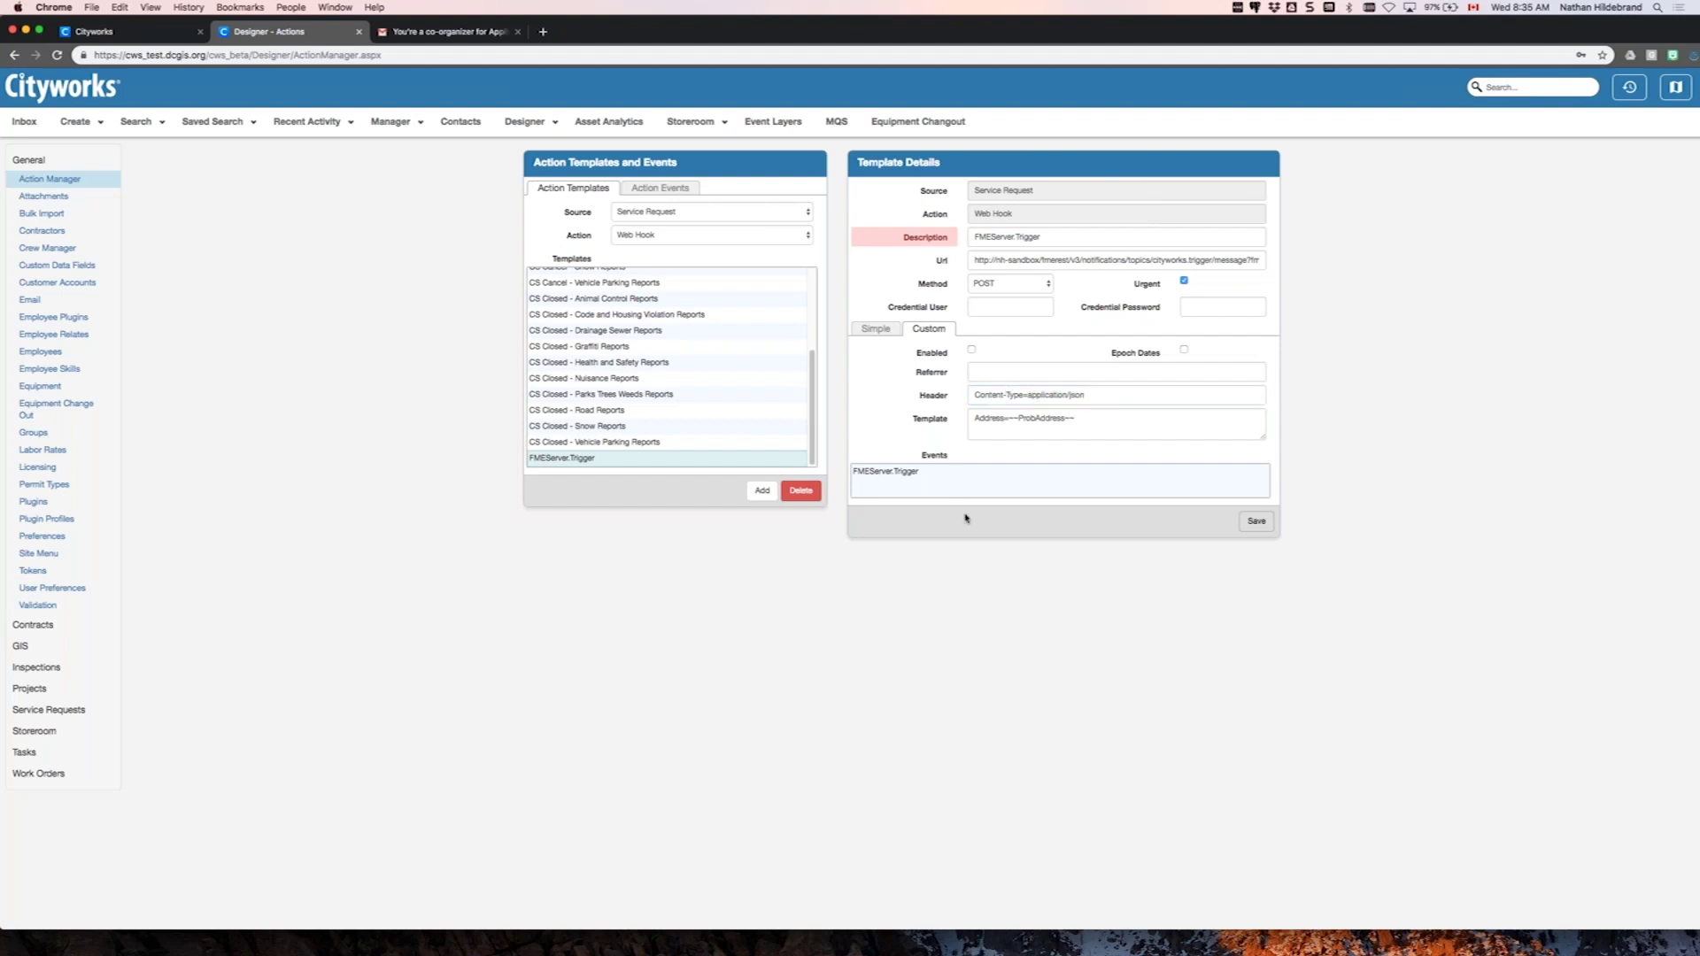
click(1089, 417)
drag(1089, 417, 1007, 417)
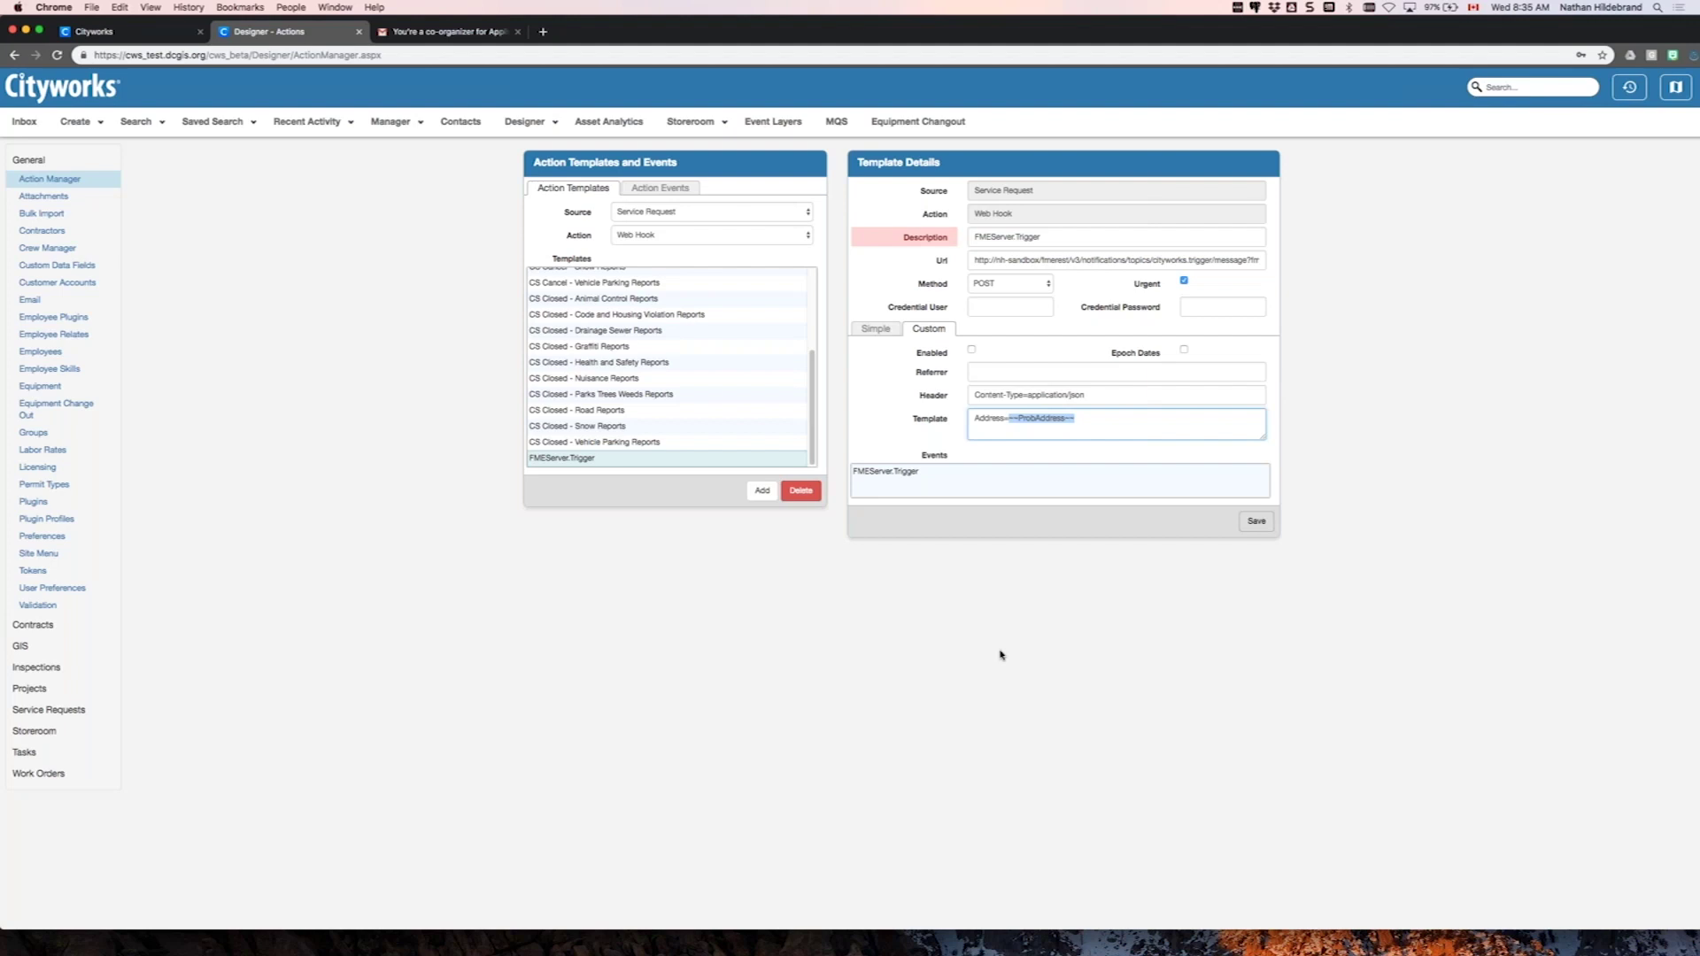
click(863, 606)
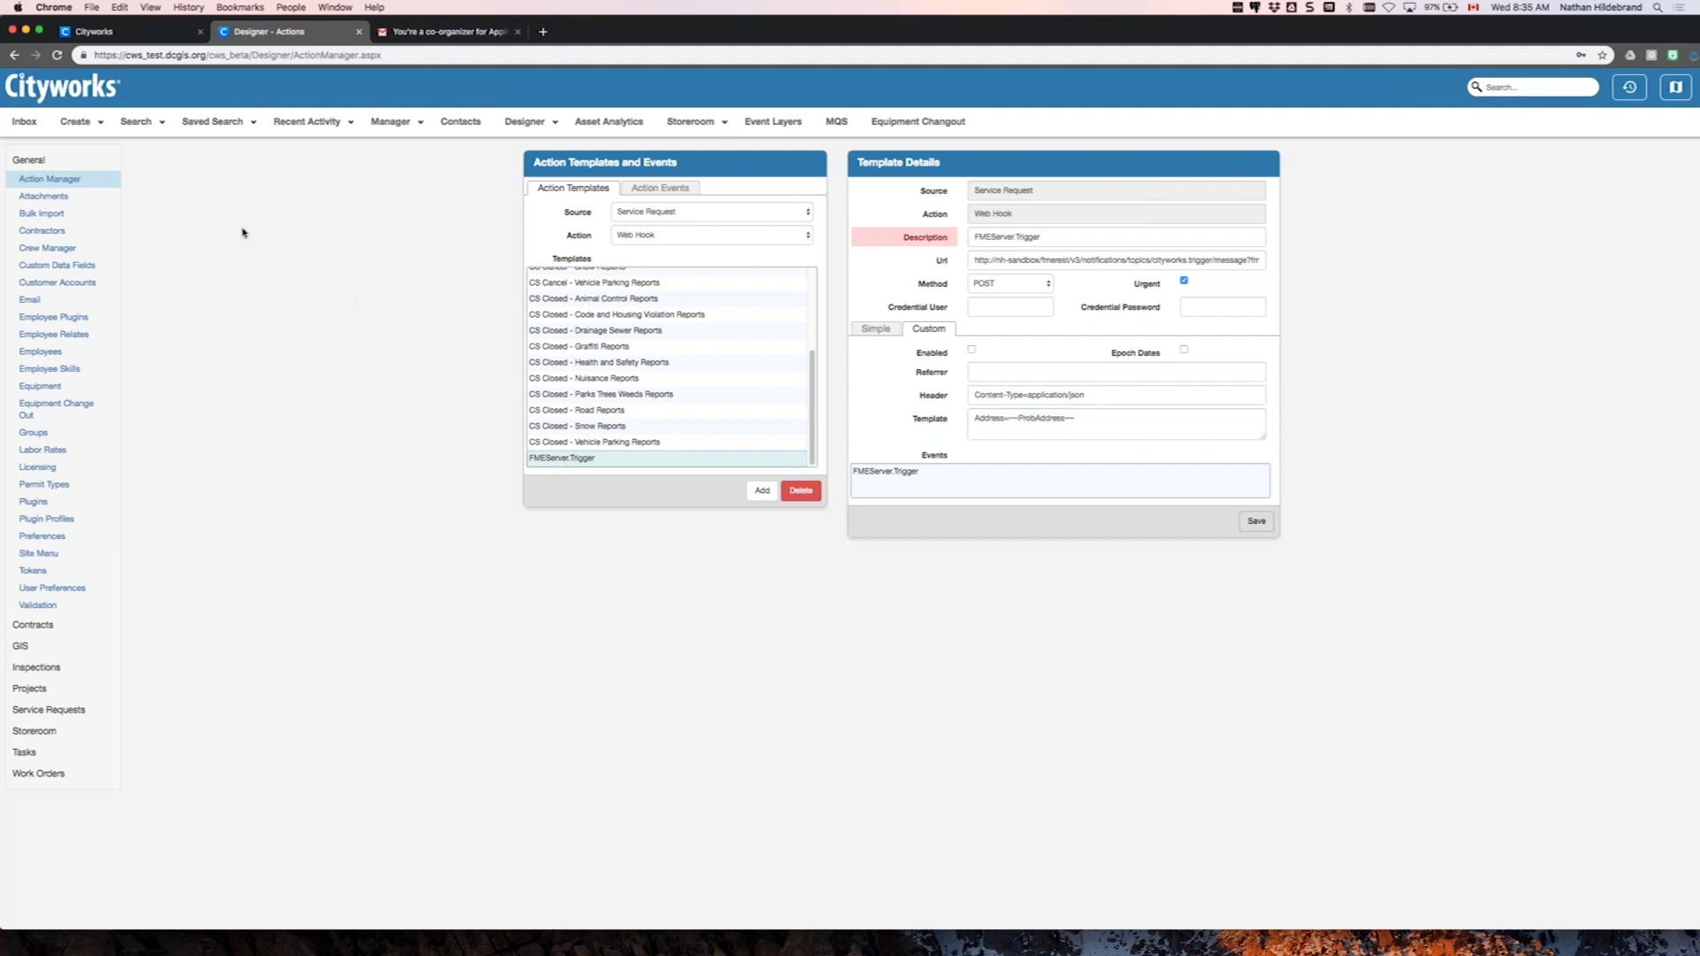
- In Cityworks, start a new service request of type STREET > Cave In/Undermine
click(145, 31)
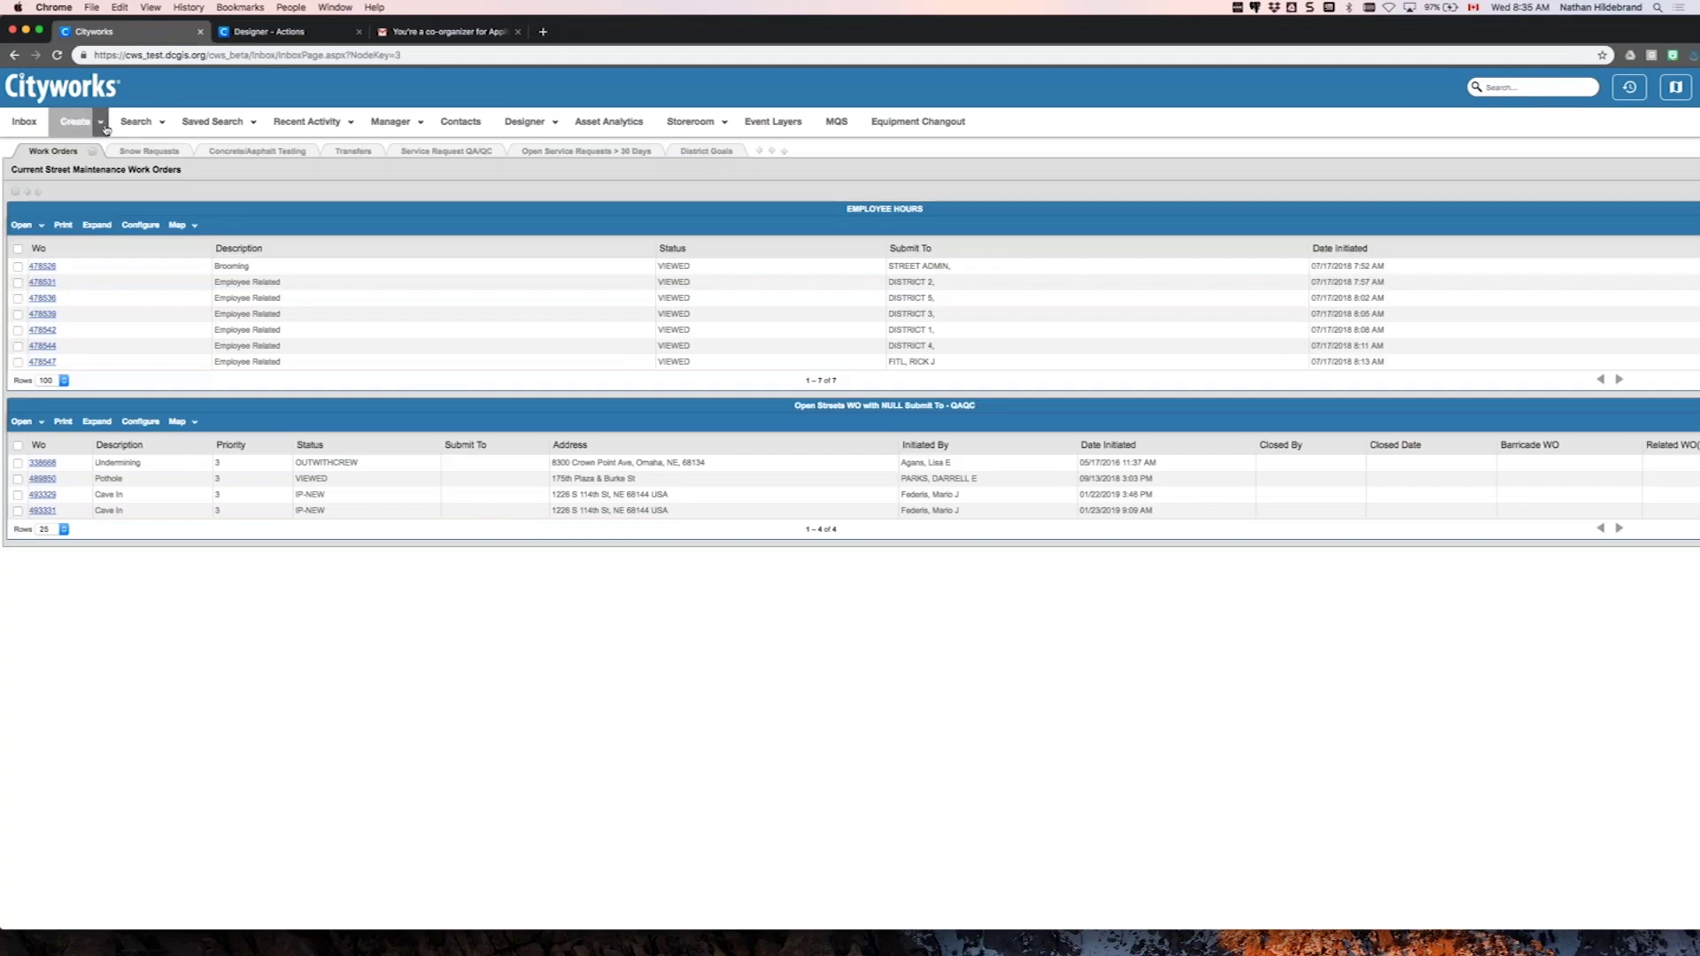
click(103, 125)
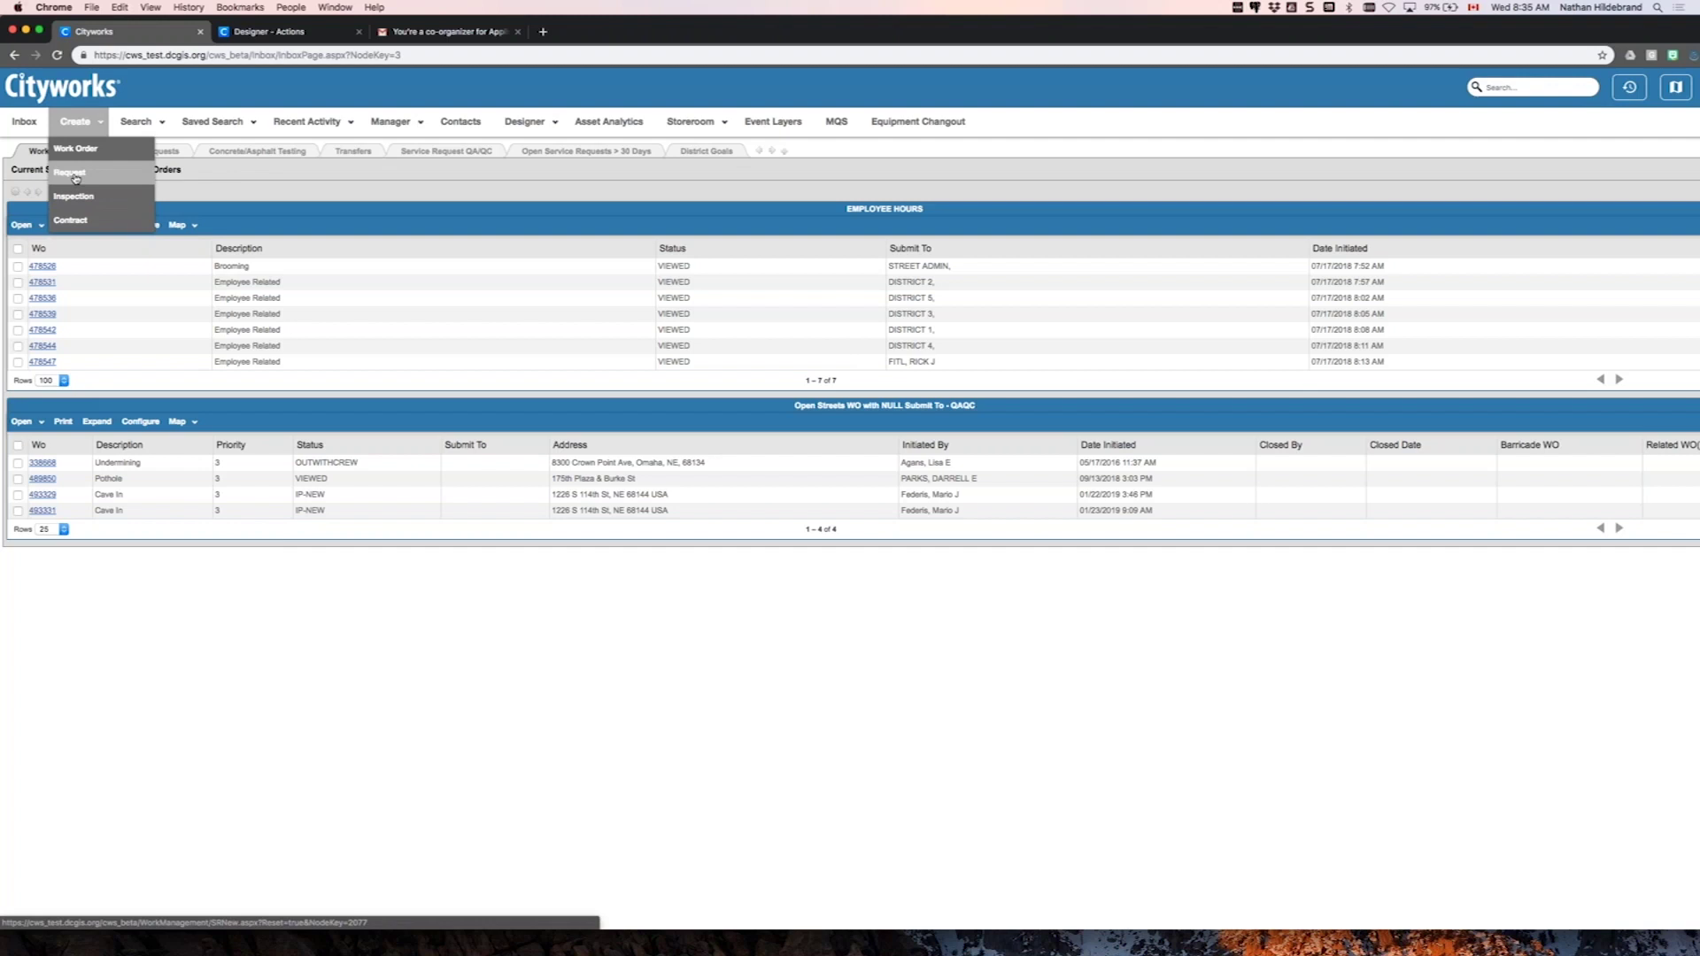
click(77, 176)
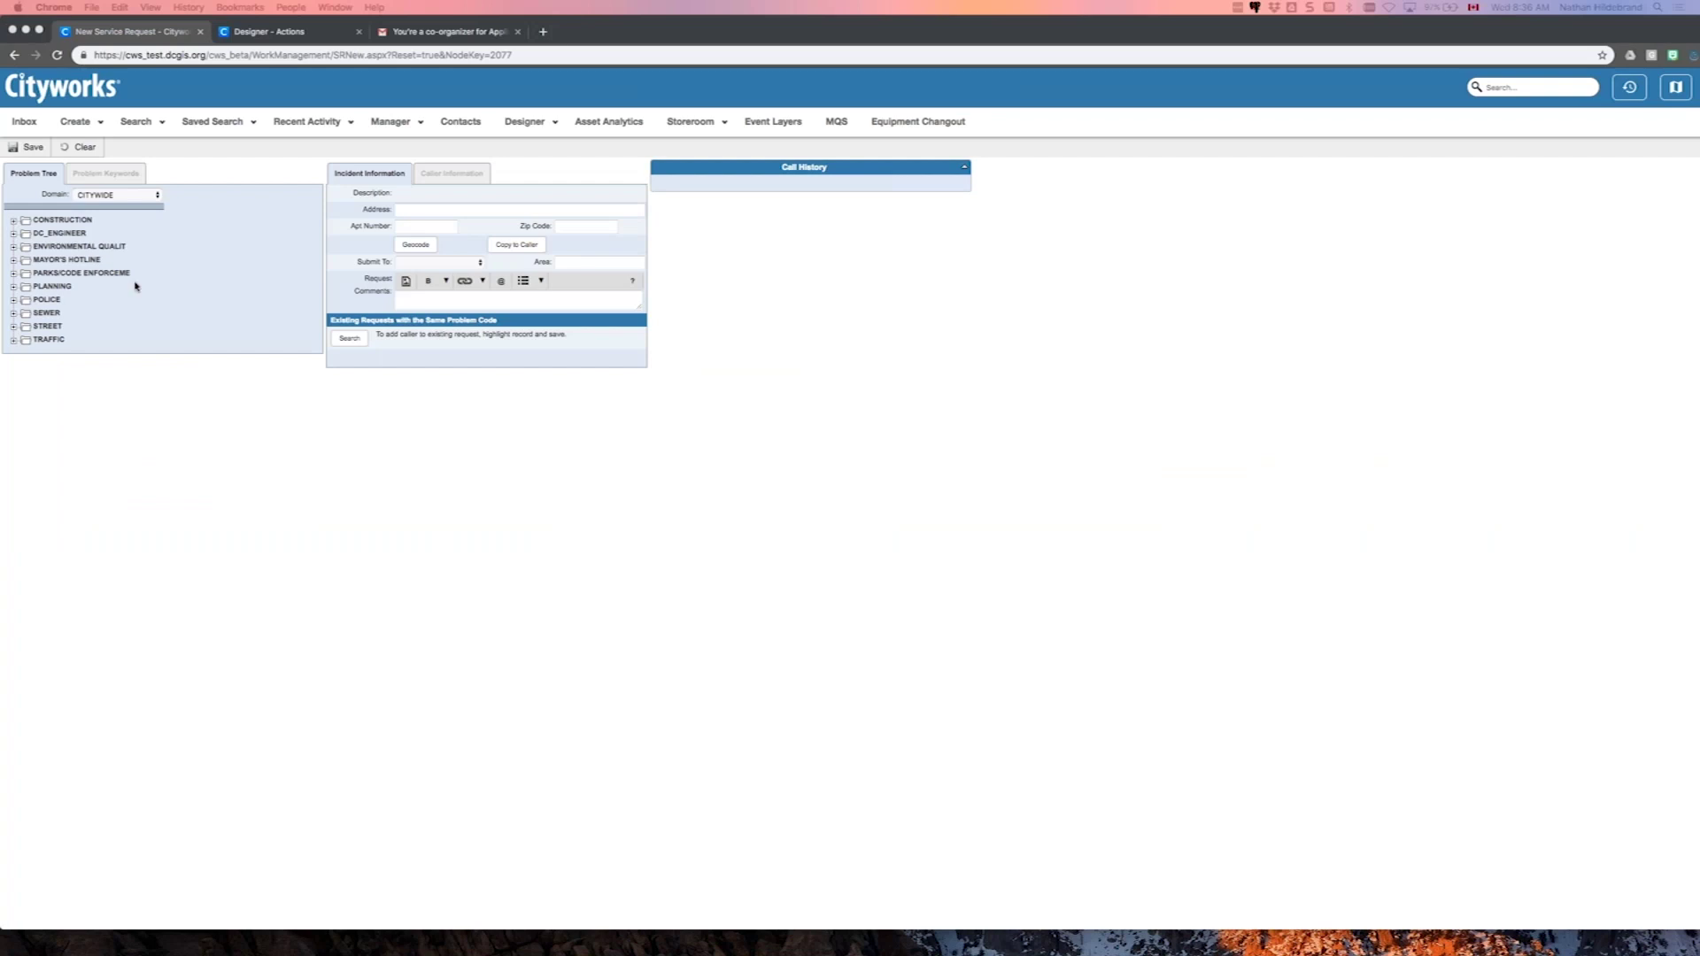
click(13, 326)
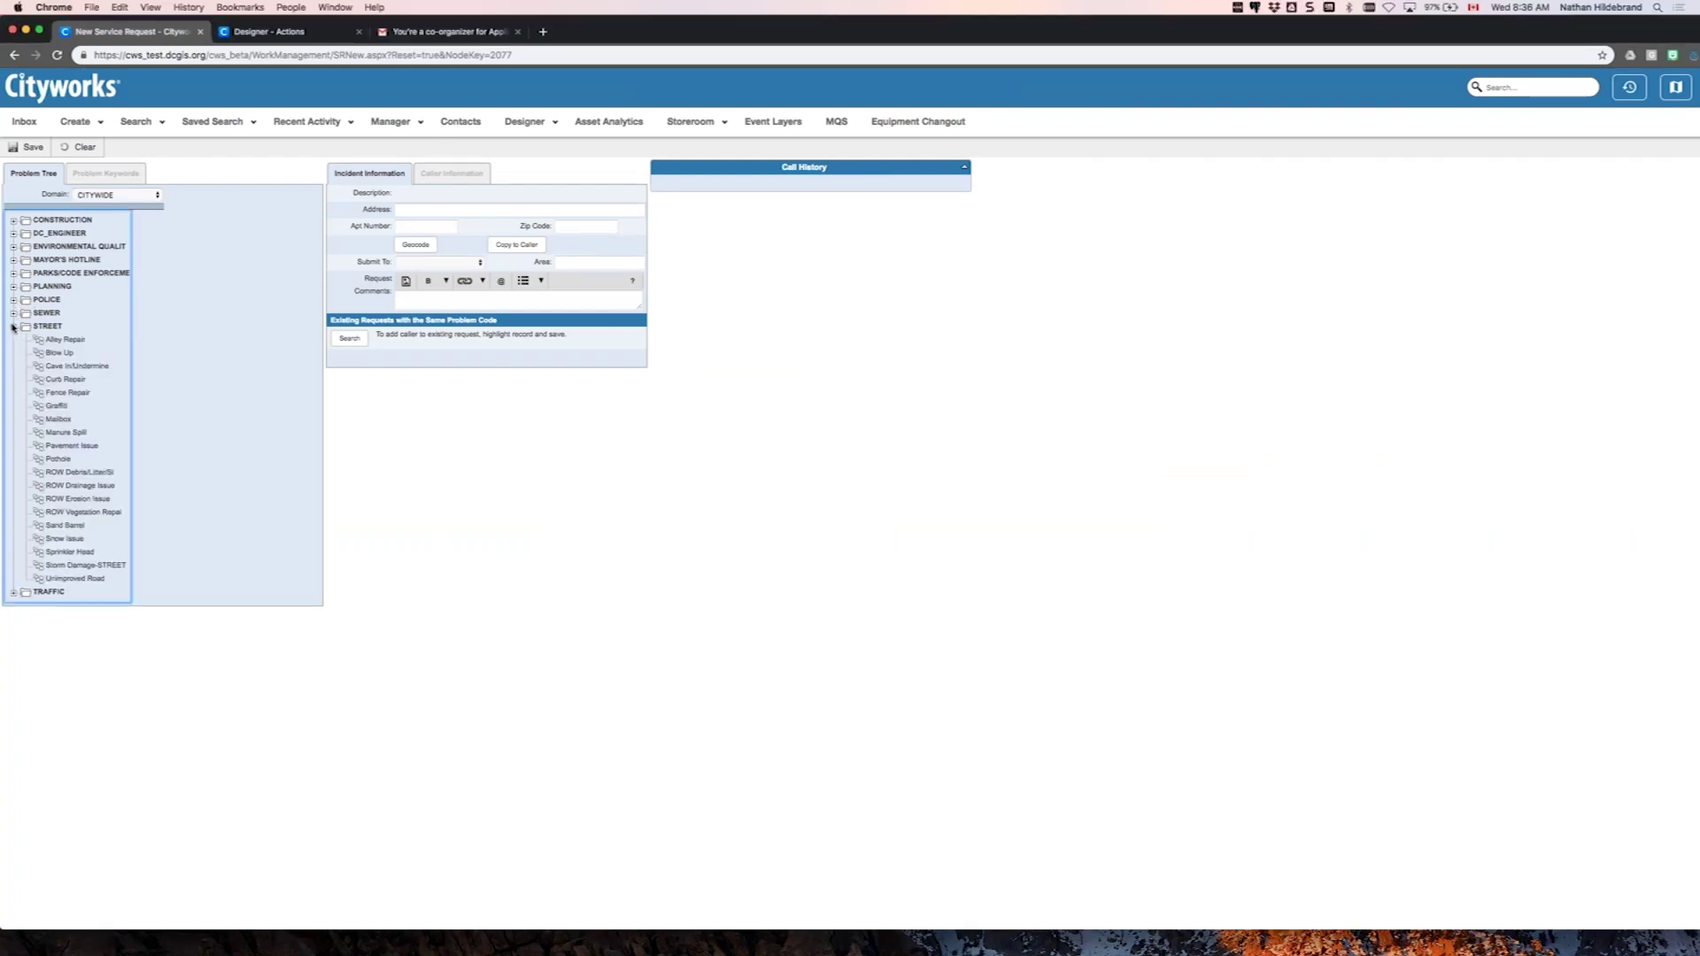
click(71, 366)
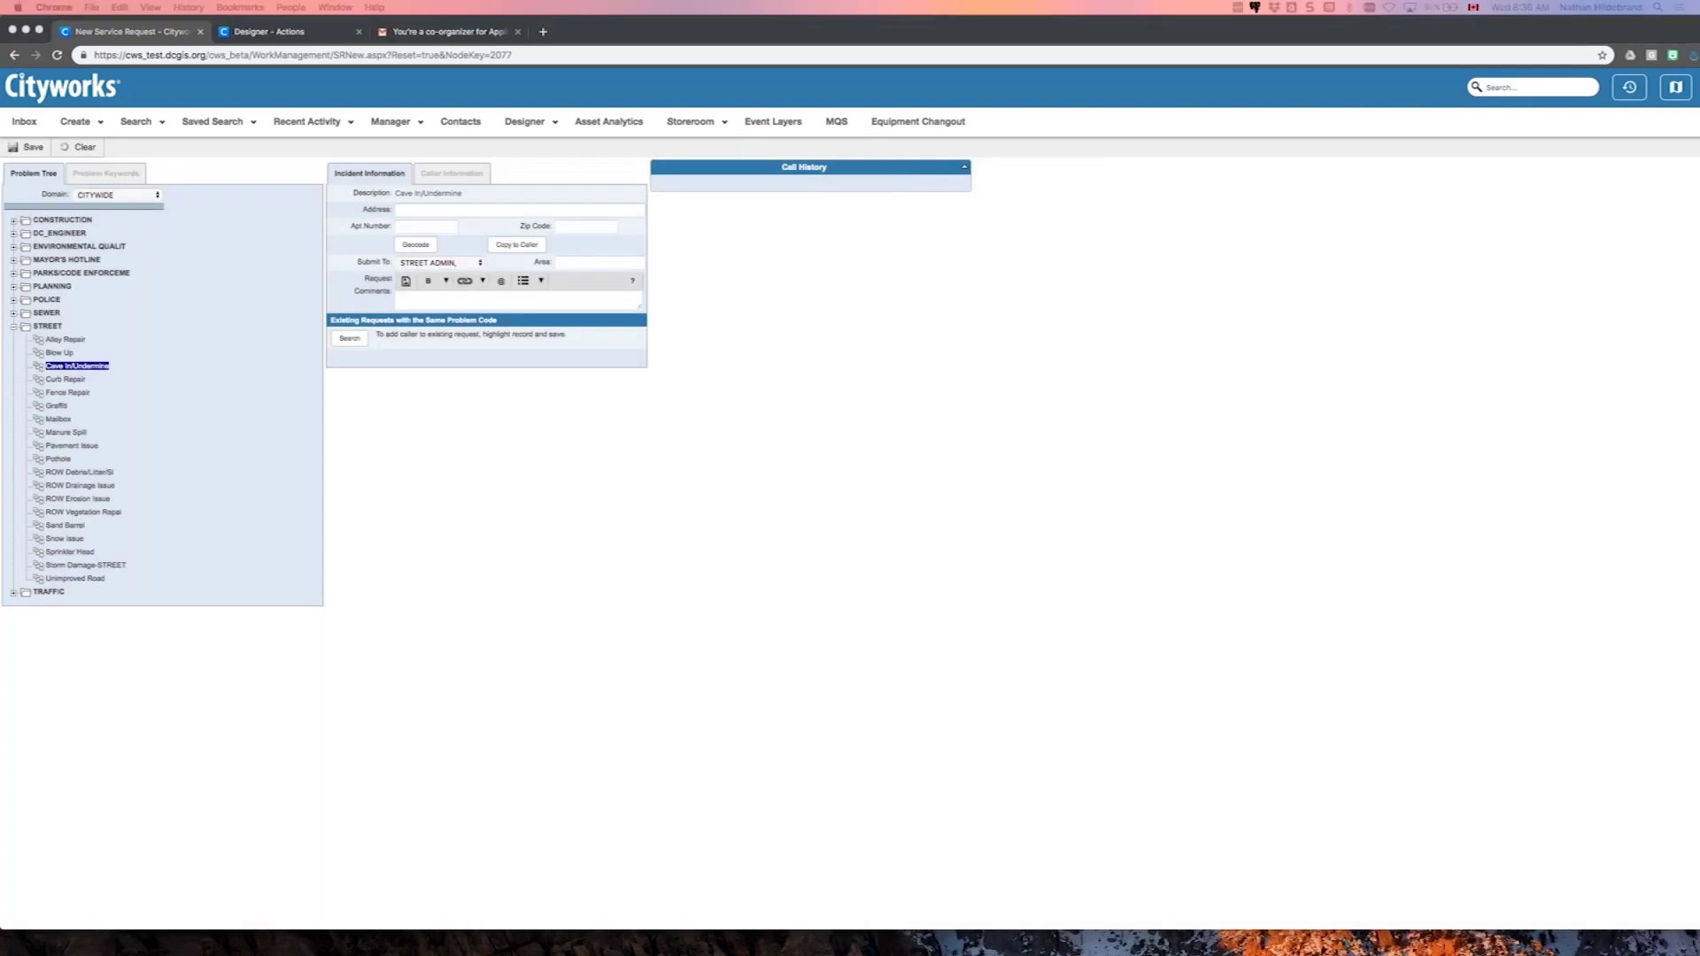
- Paste the sample street address, trim its leftover prefix, and save the request
click(440, 210)
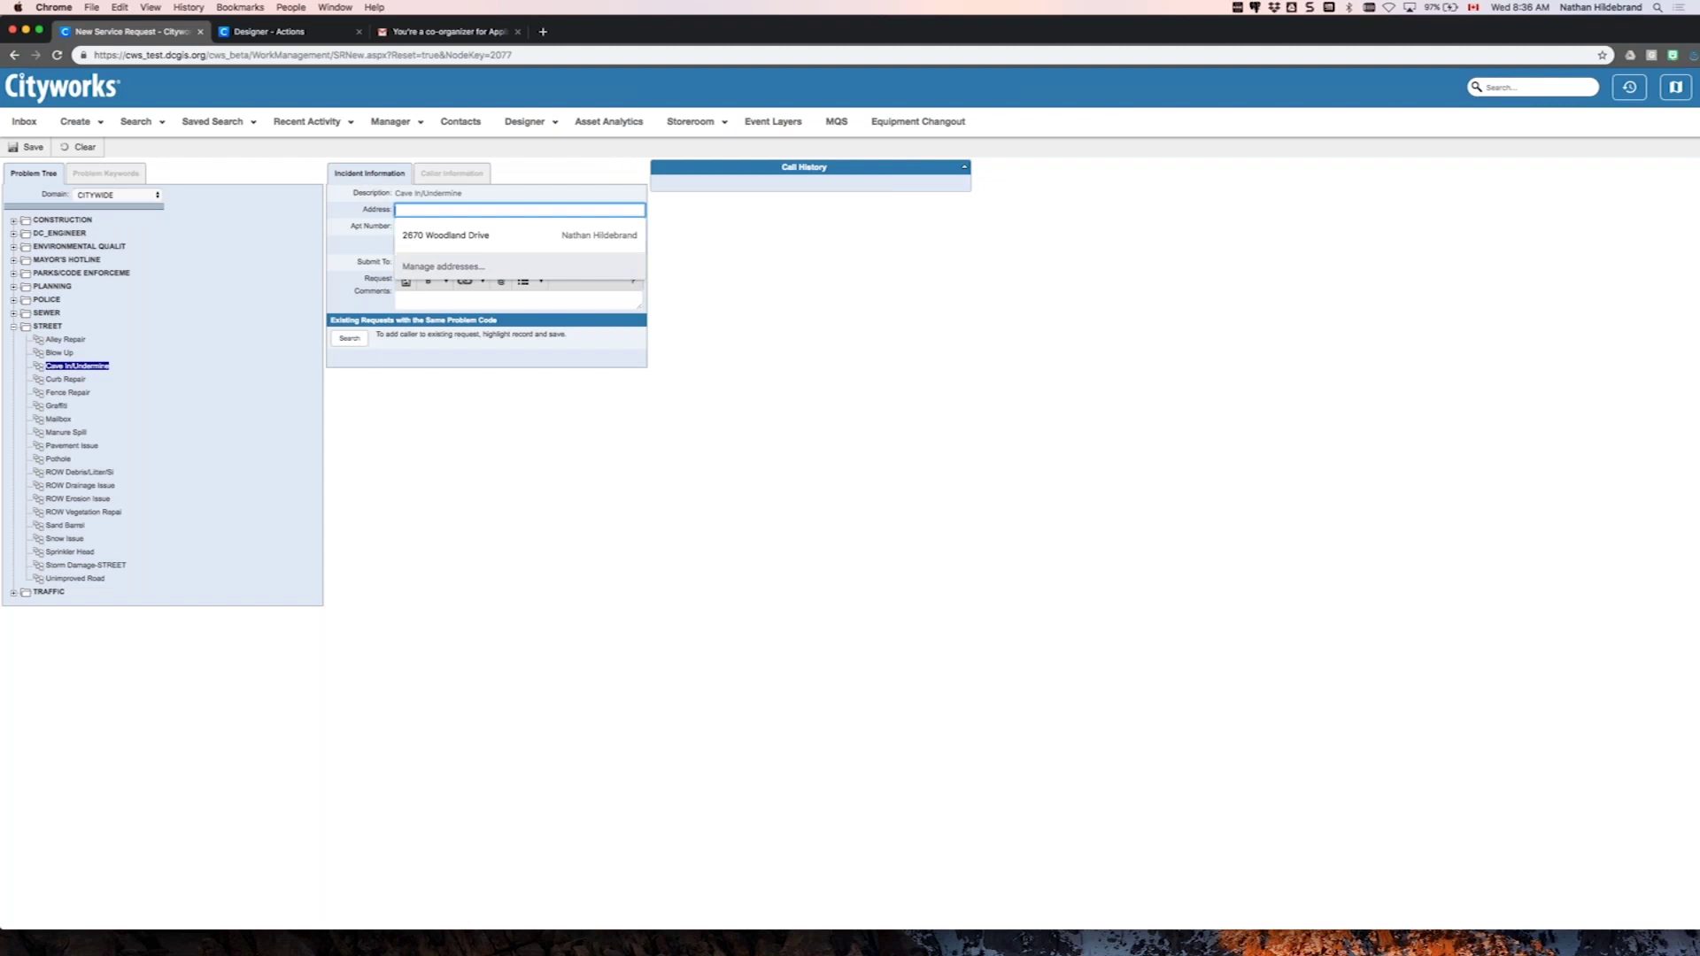
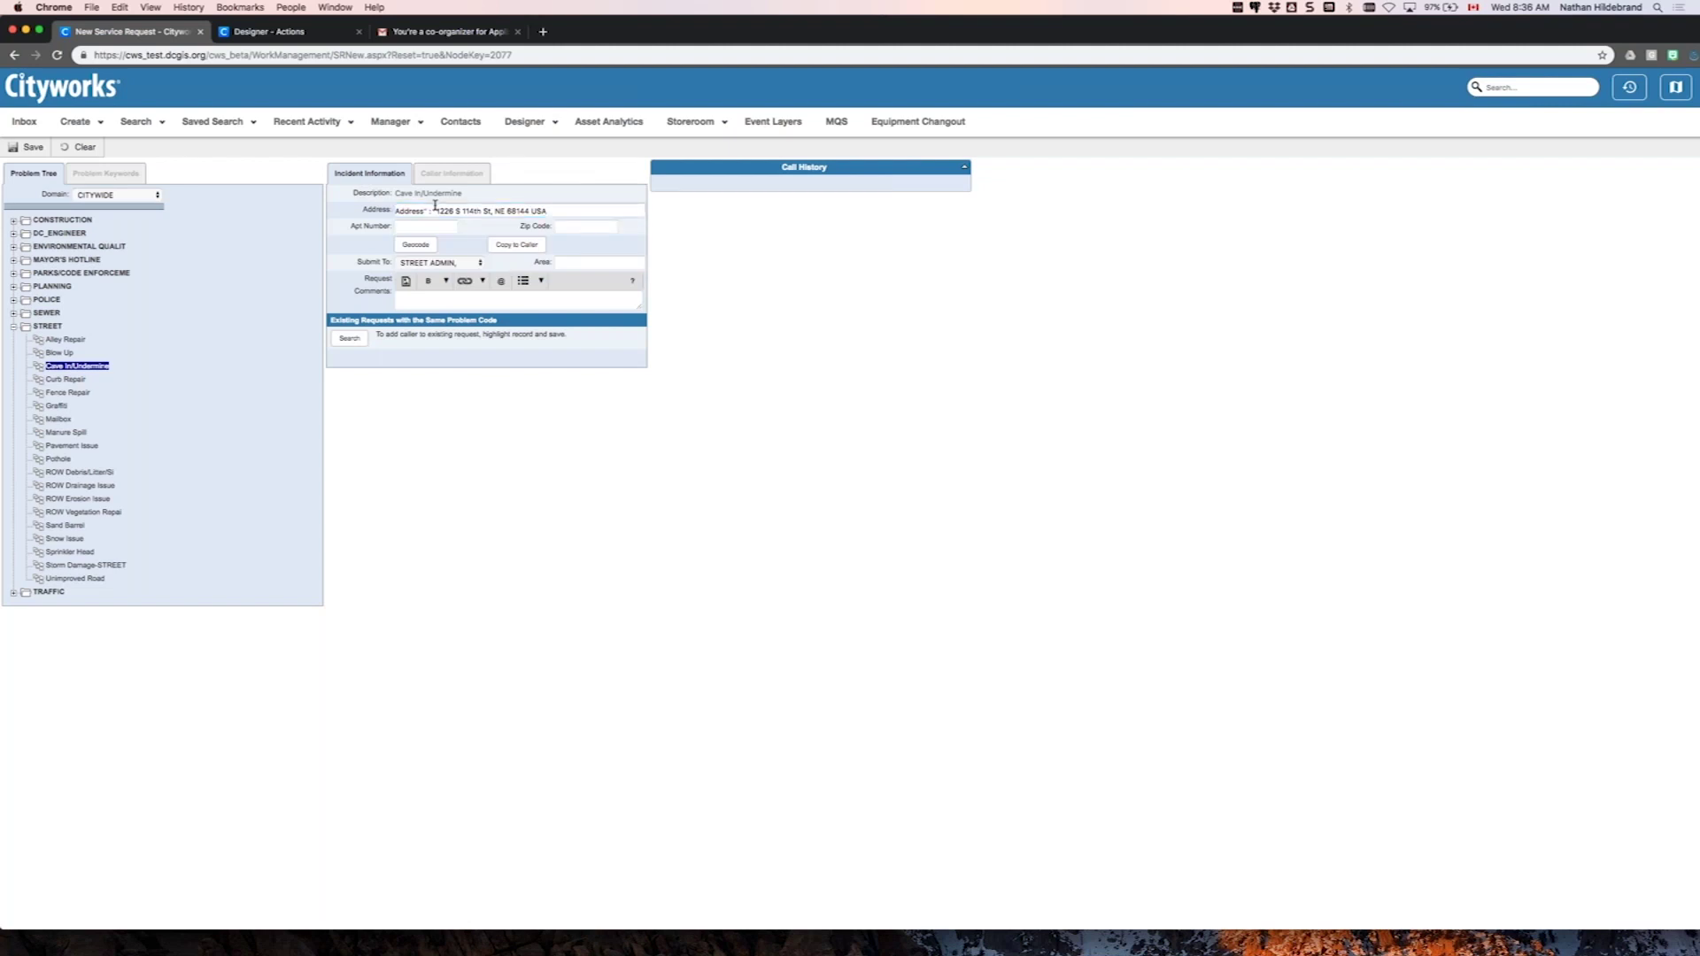
click(438, 210)
key(BackSpace)
key(BackSpace)
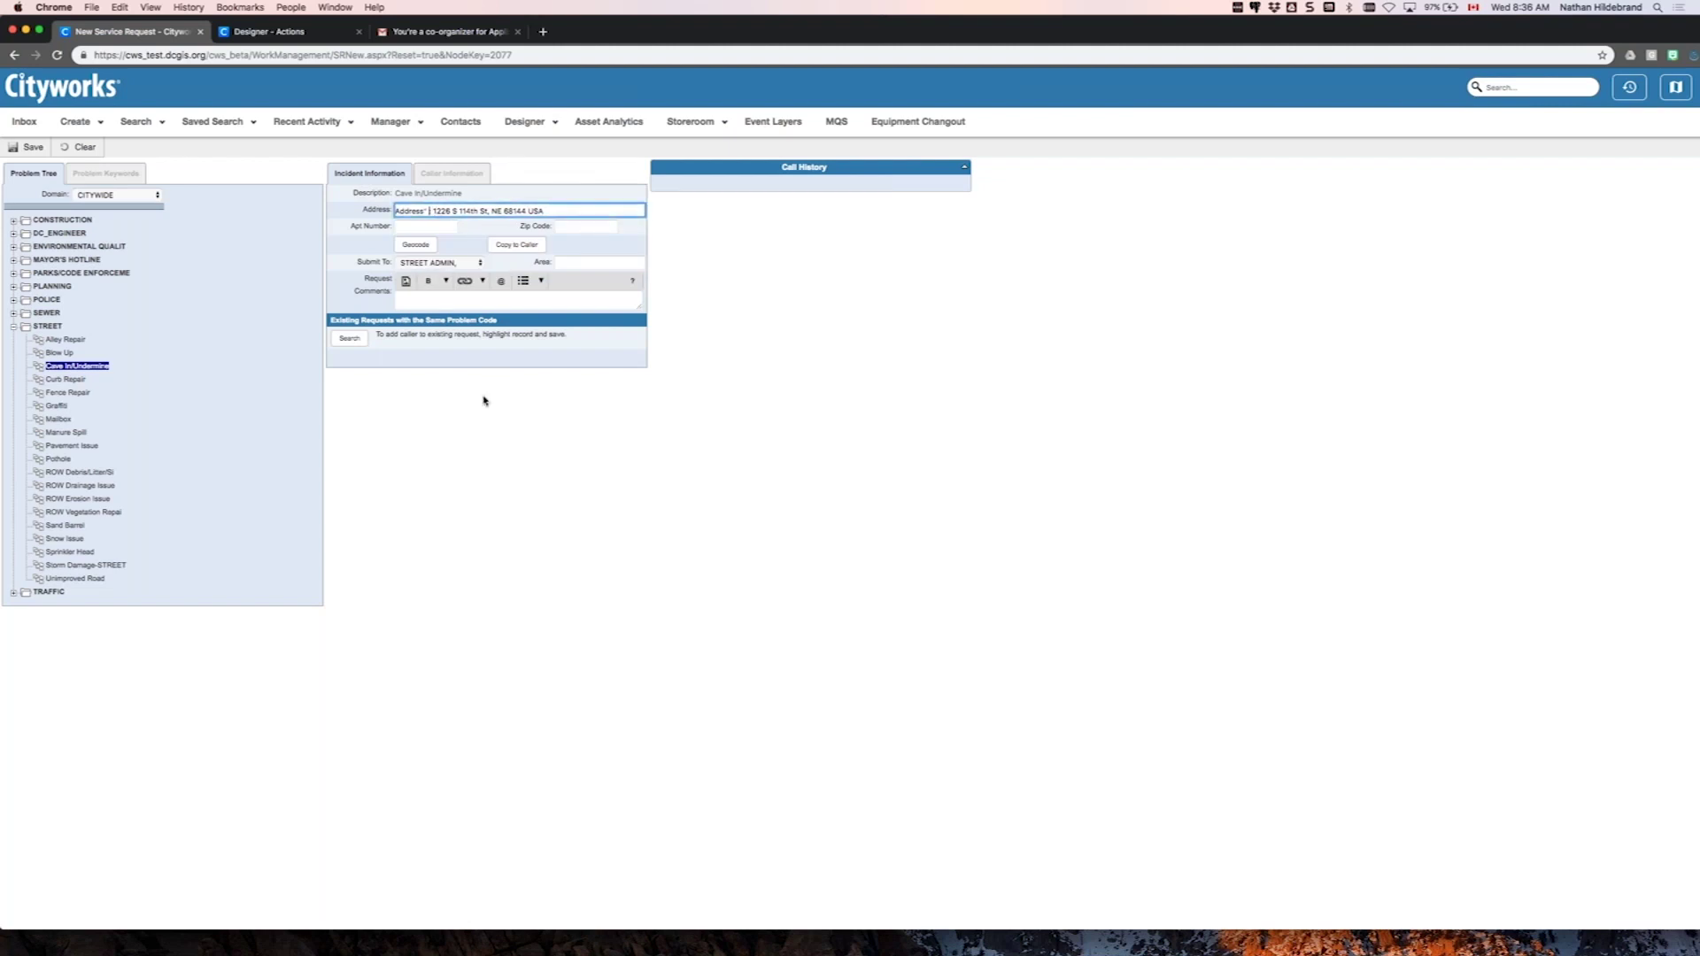
key(BackSpace)
key(BackSpace)
key(BackSpace)
key(BackSpace)
key(BackSpace)
key(BackSpace)
key(BackSpace)
key(BackSpace)
key(BackSpace)
key(BackSpace)
click(582, 466)
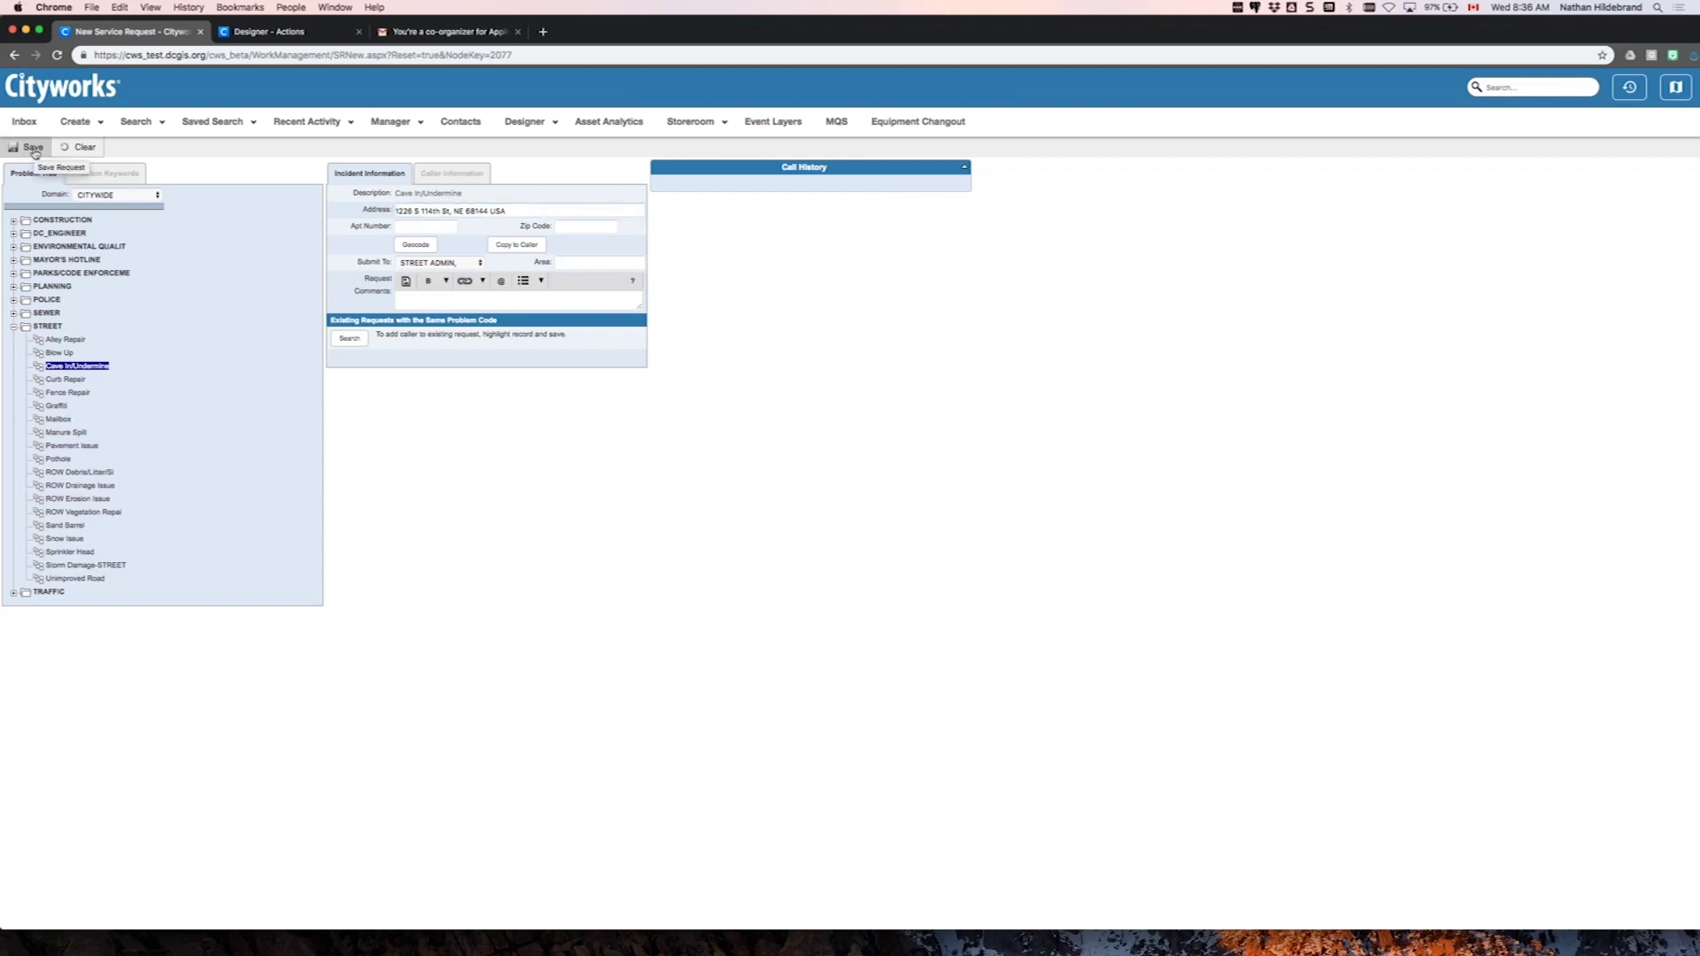
click(34, 148)
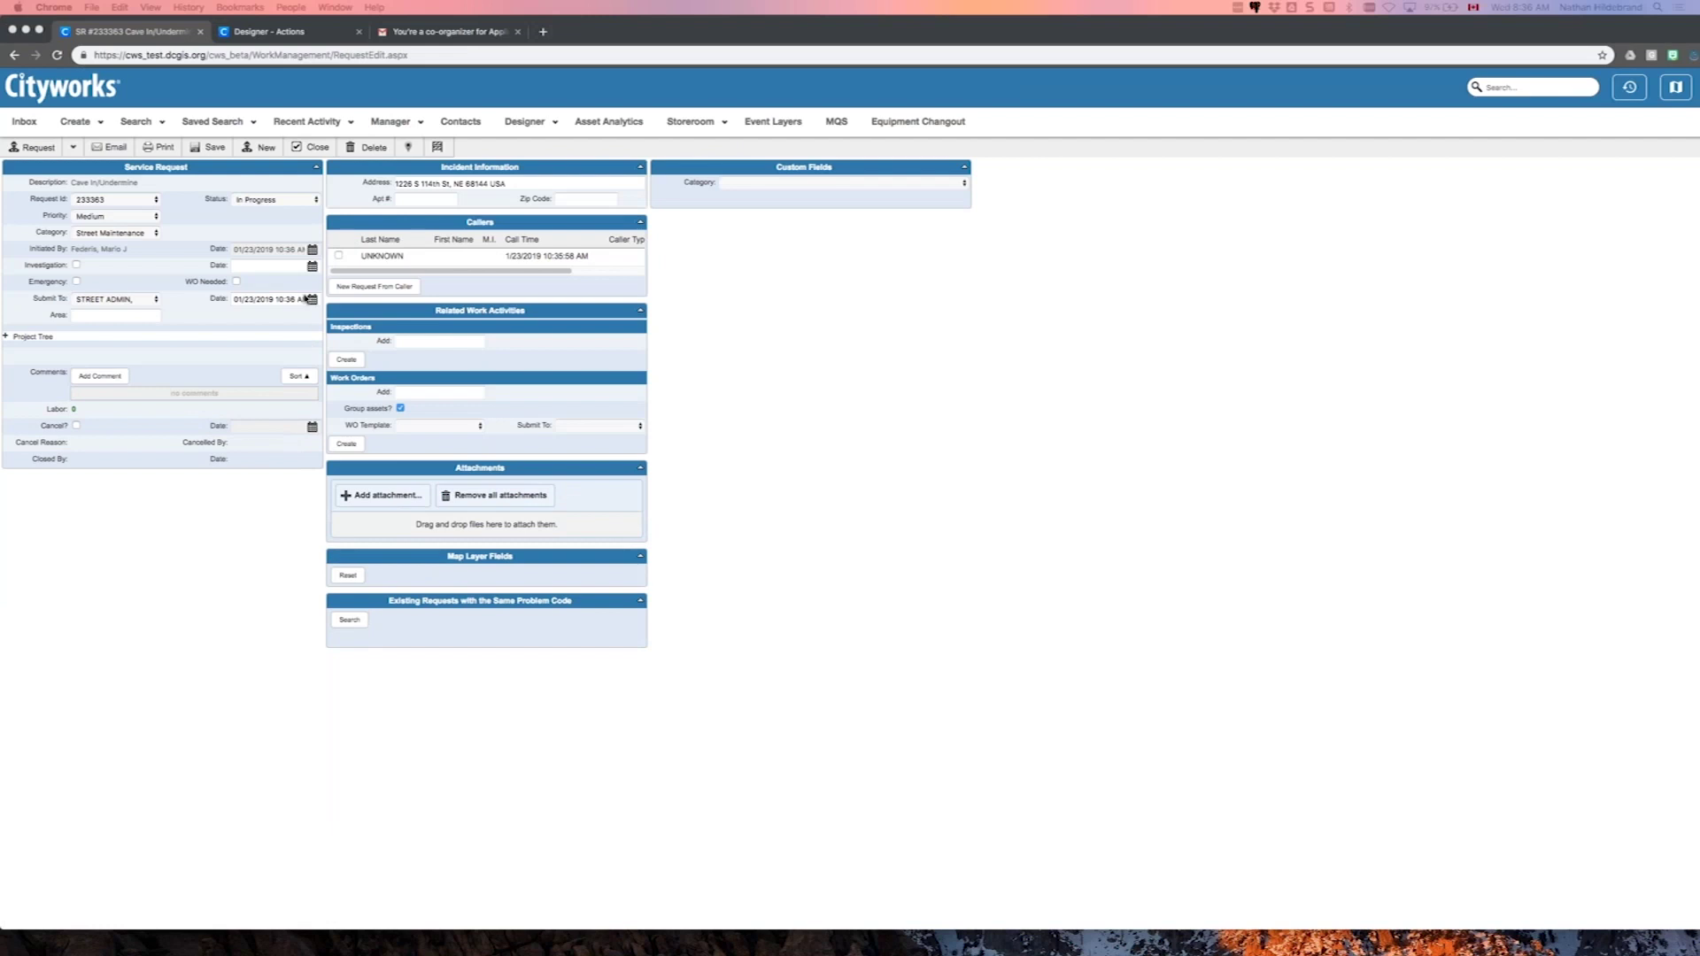
key(ctrl+Right)
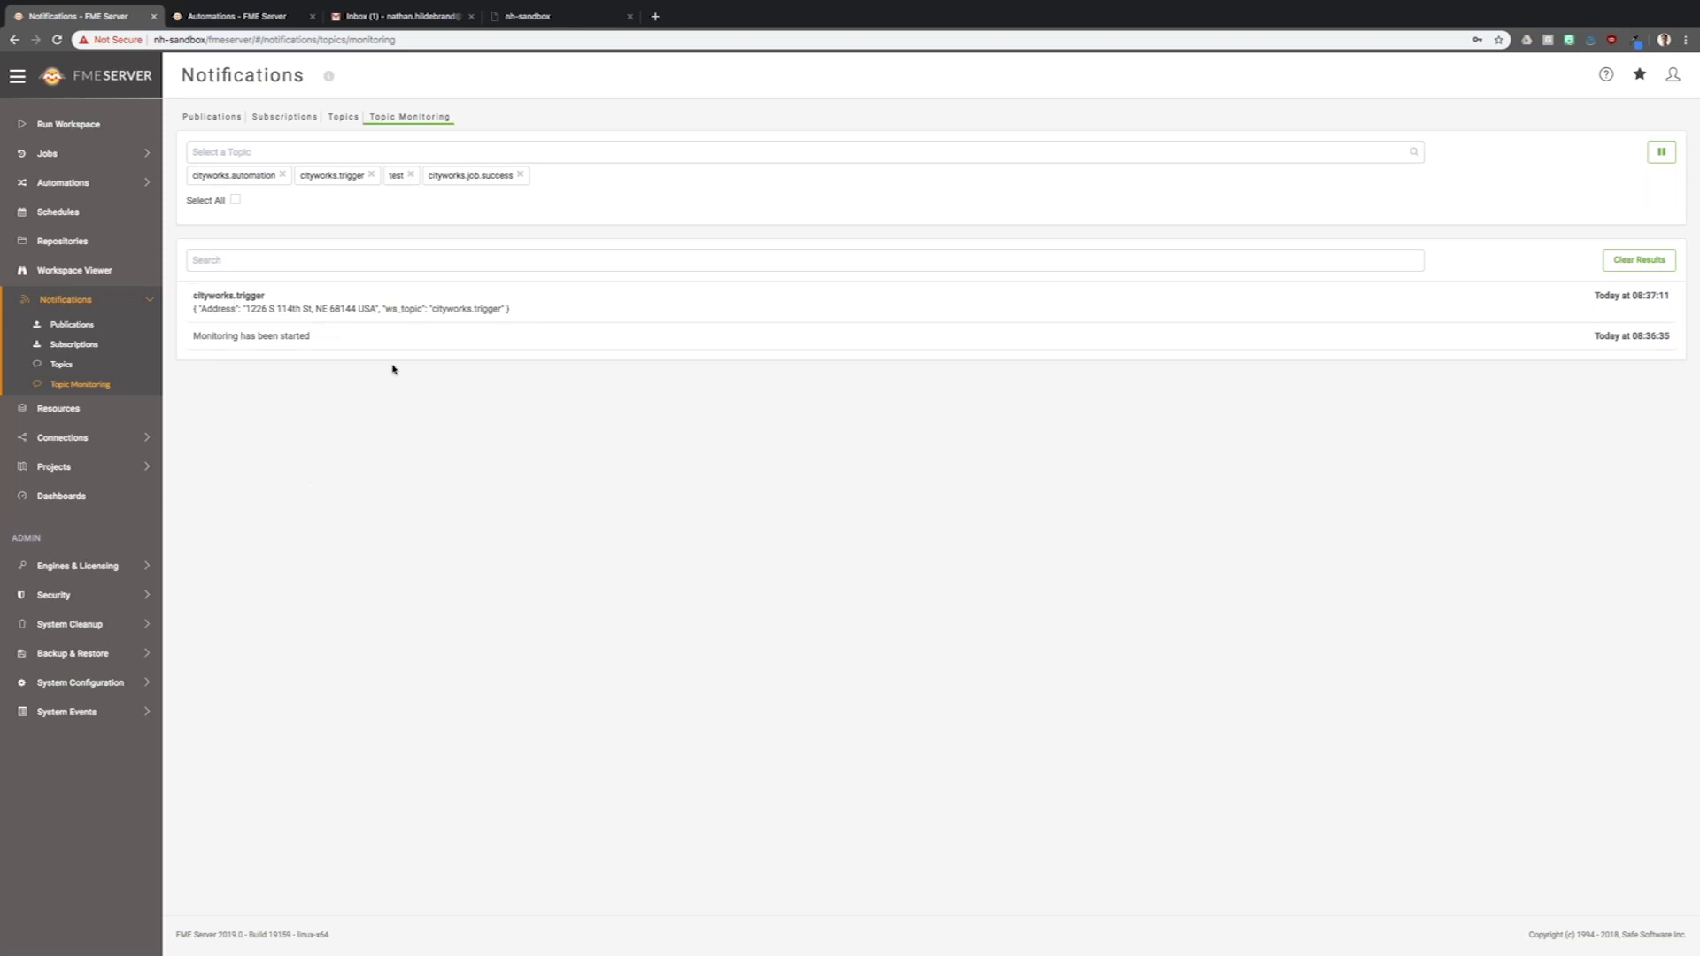
- Check the address in the cityworks.trigger message and the cityworks.job.success message in Topic Monitoring
drag(378, 309, 249, 310)
click(324, 376)
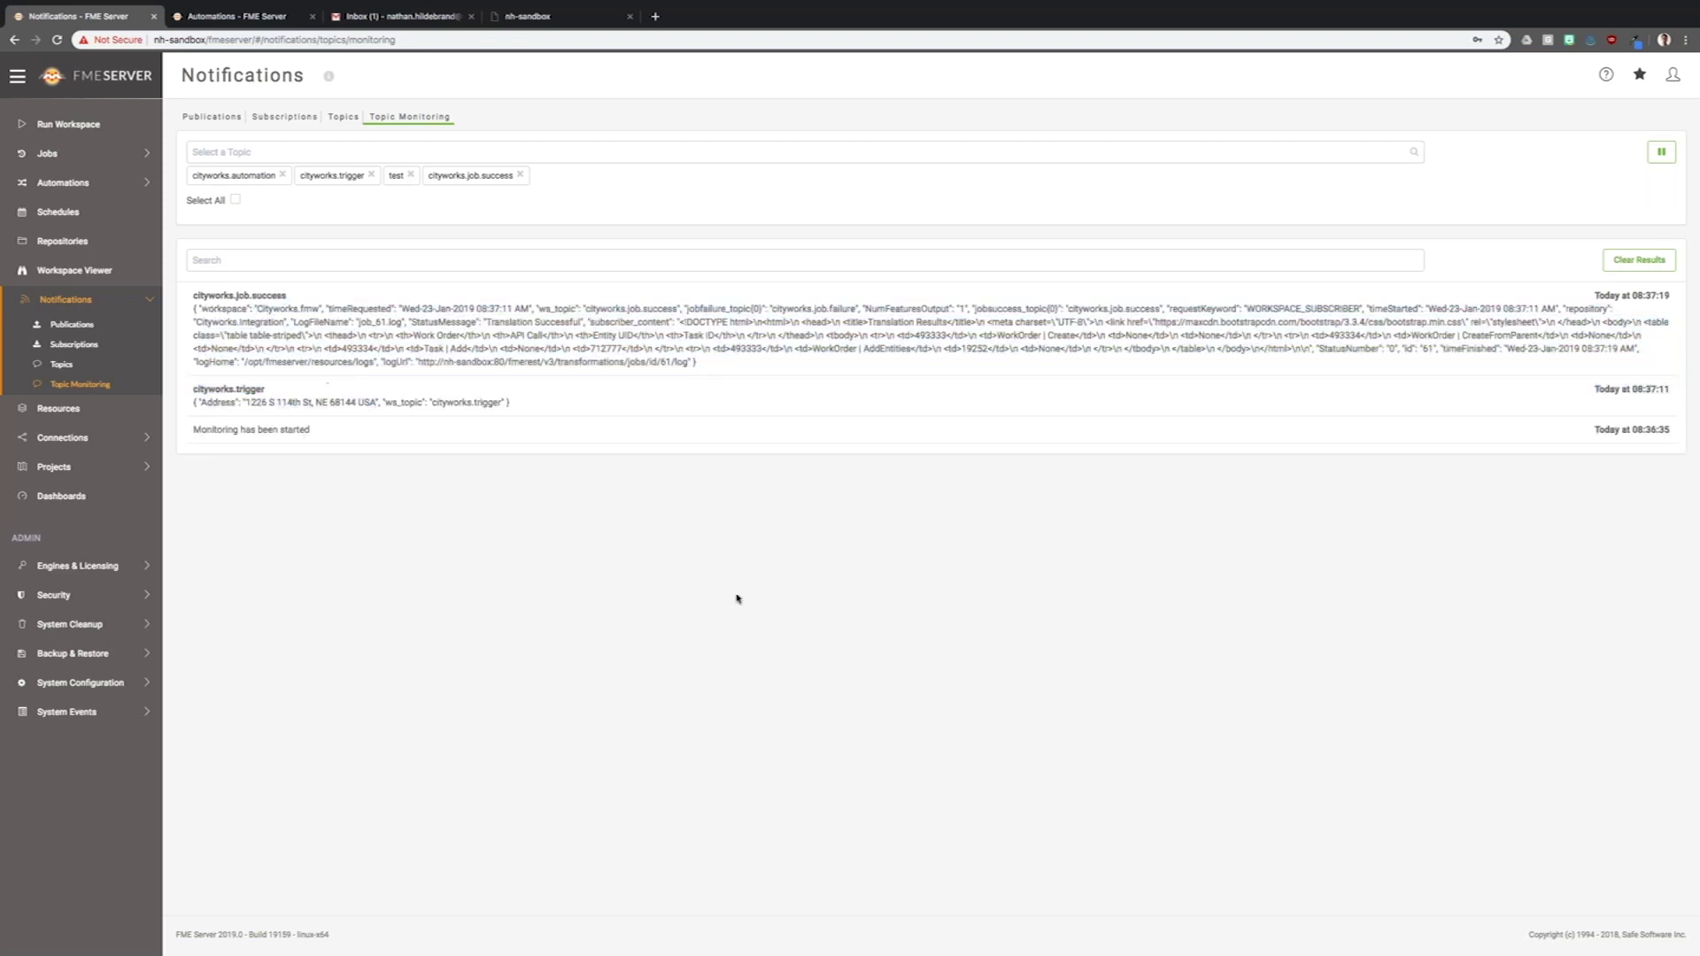
drag(724, 373, 191, 294)
click(350, 494)
click(374, 18)
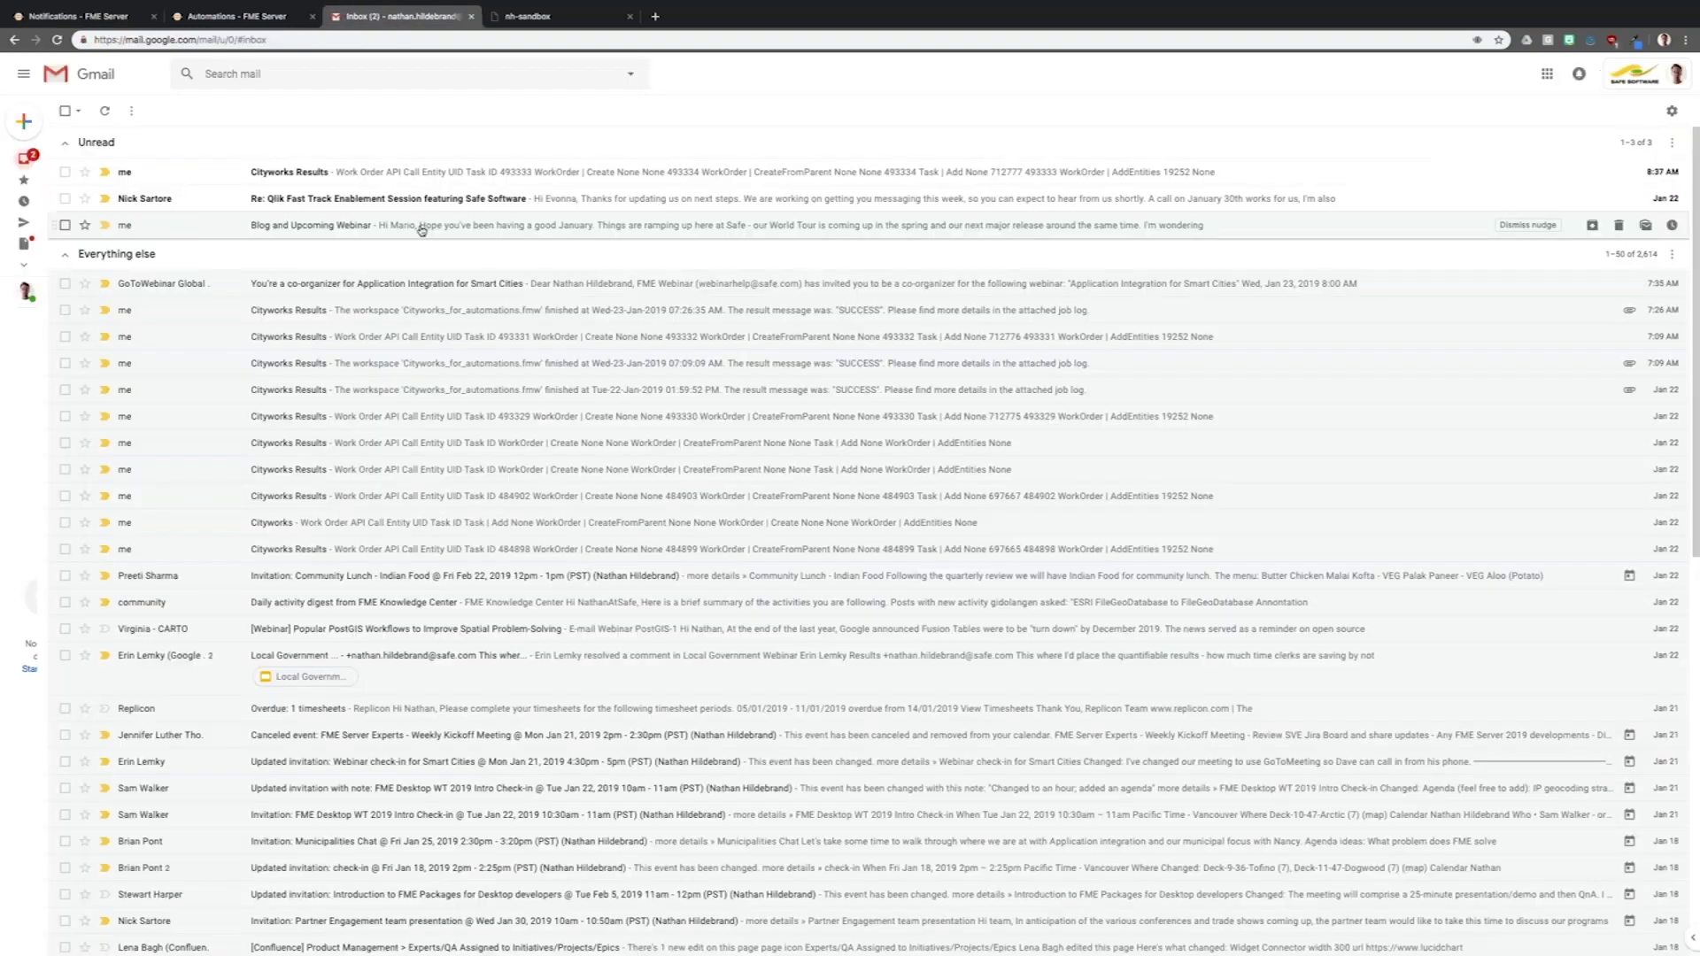
- Open the newest Cityworks Results email and highlight its work-order results table
click(132, 175)
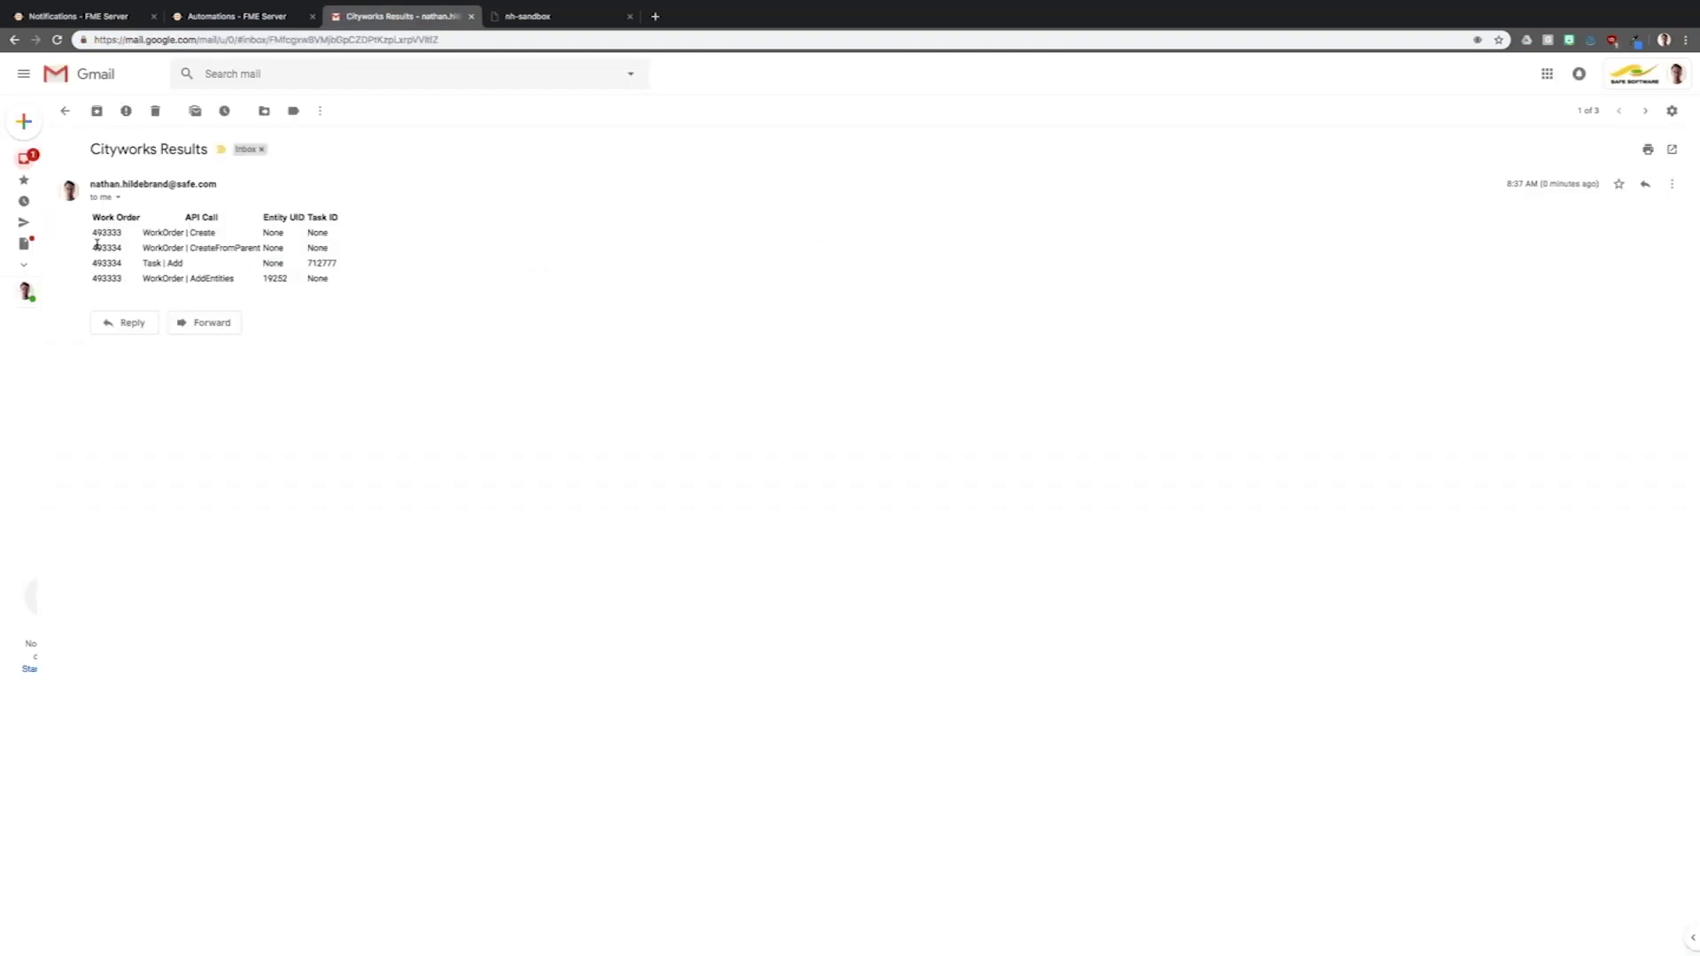
drag(92, 228, 330, 284)
click(524, 482)
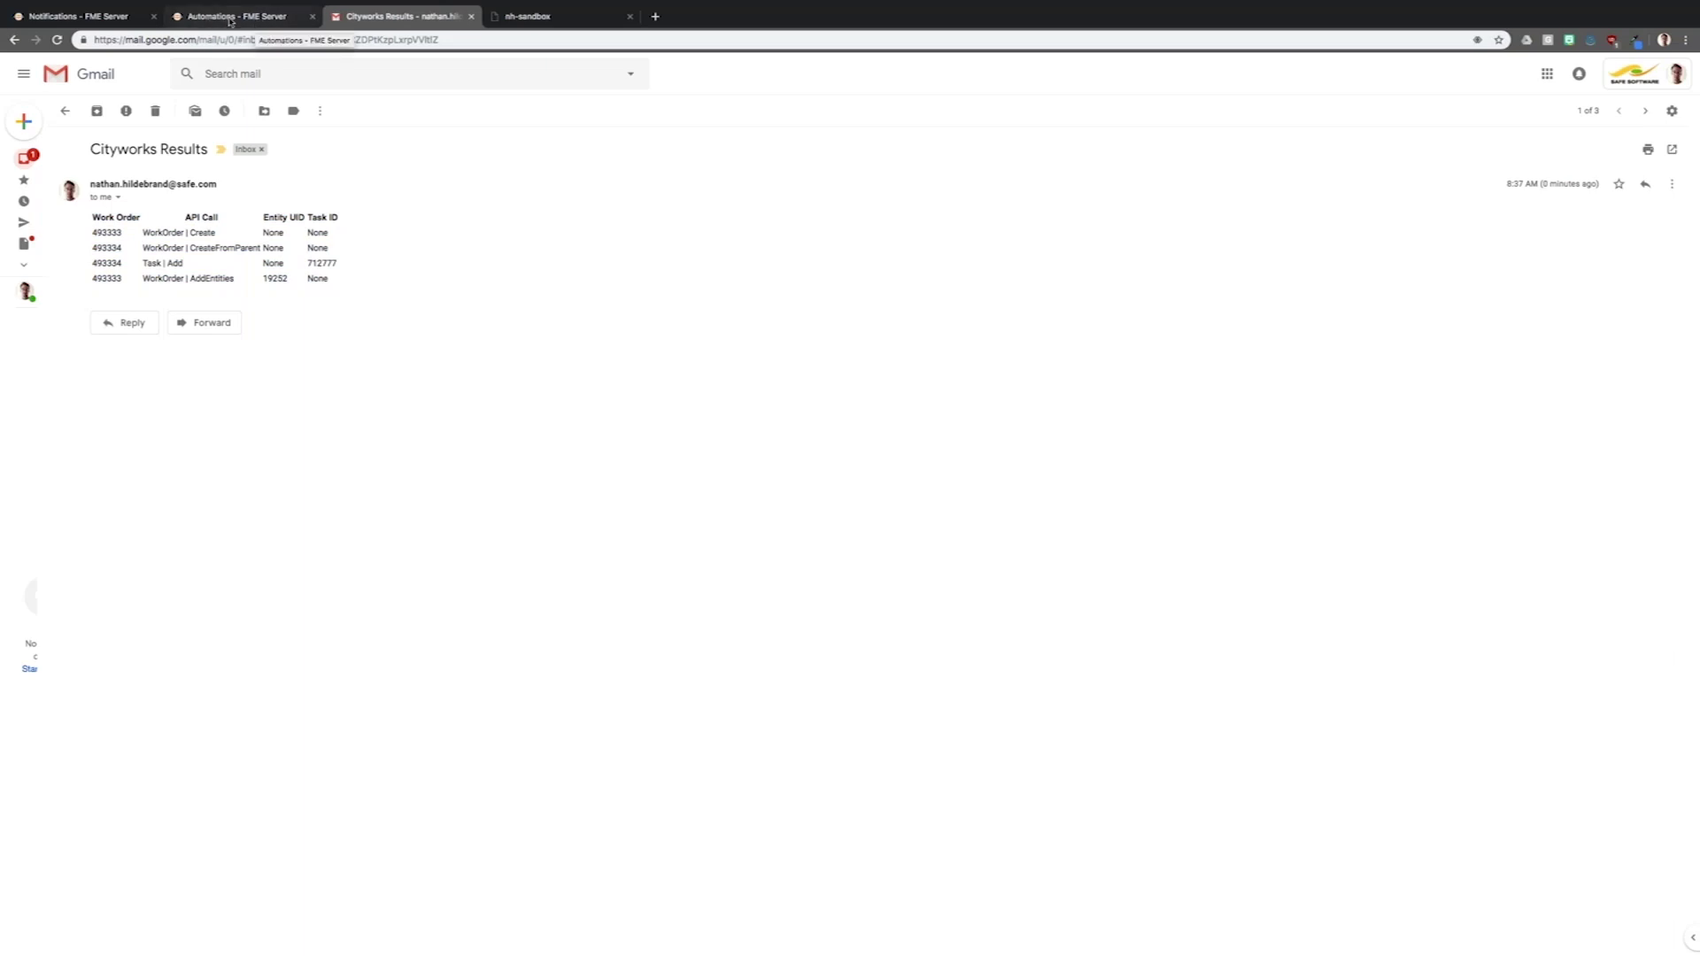
- Show the Cityworks Automation diagram and its Topic trigger's Source Details
click(239, 20)
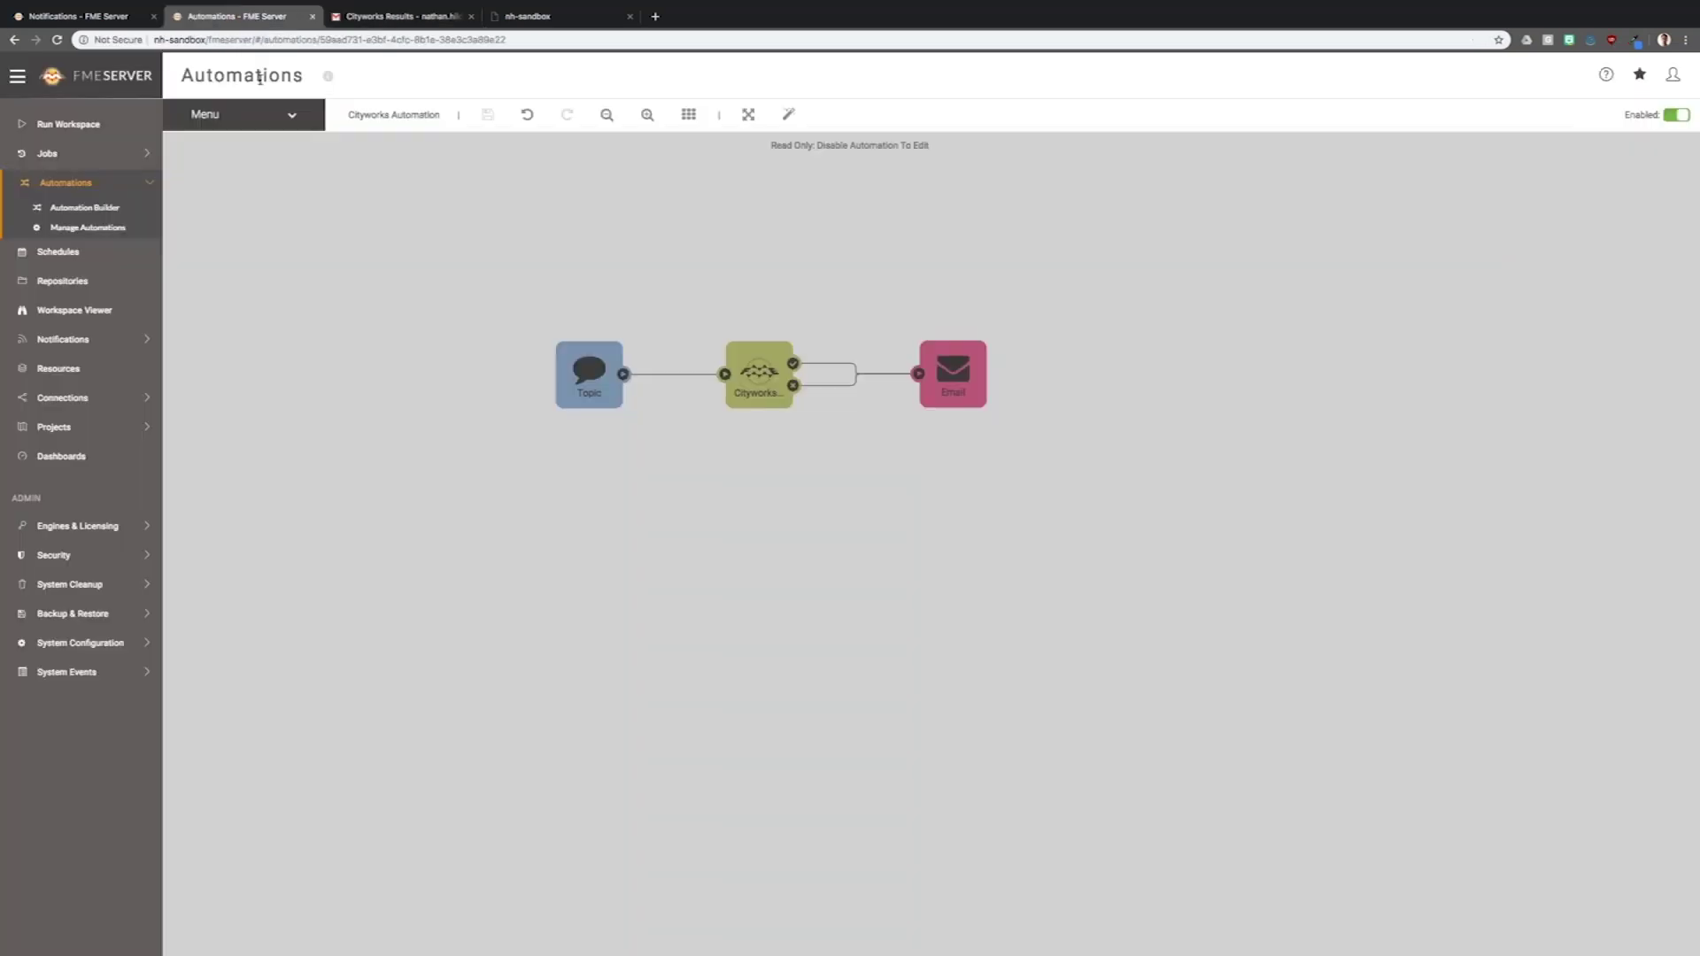
drag(531, 281, 613, 360)
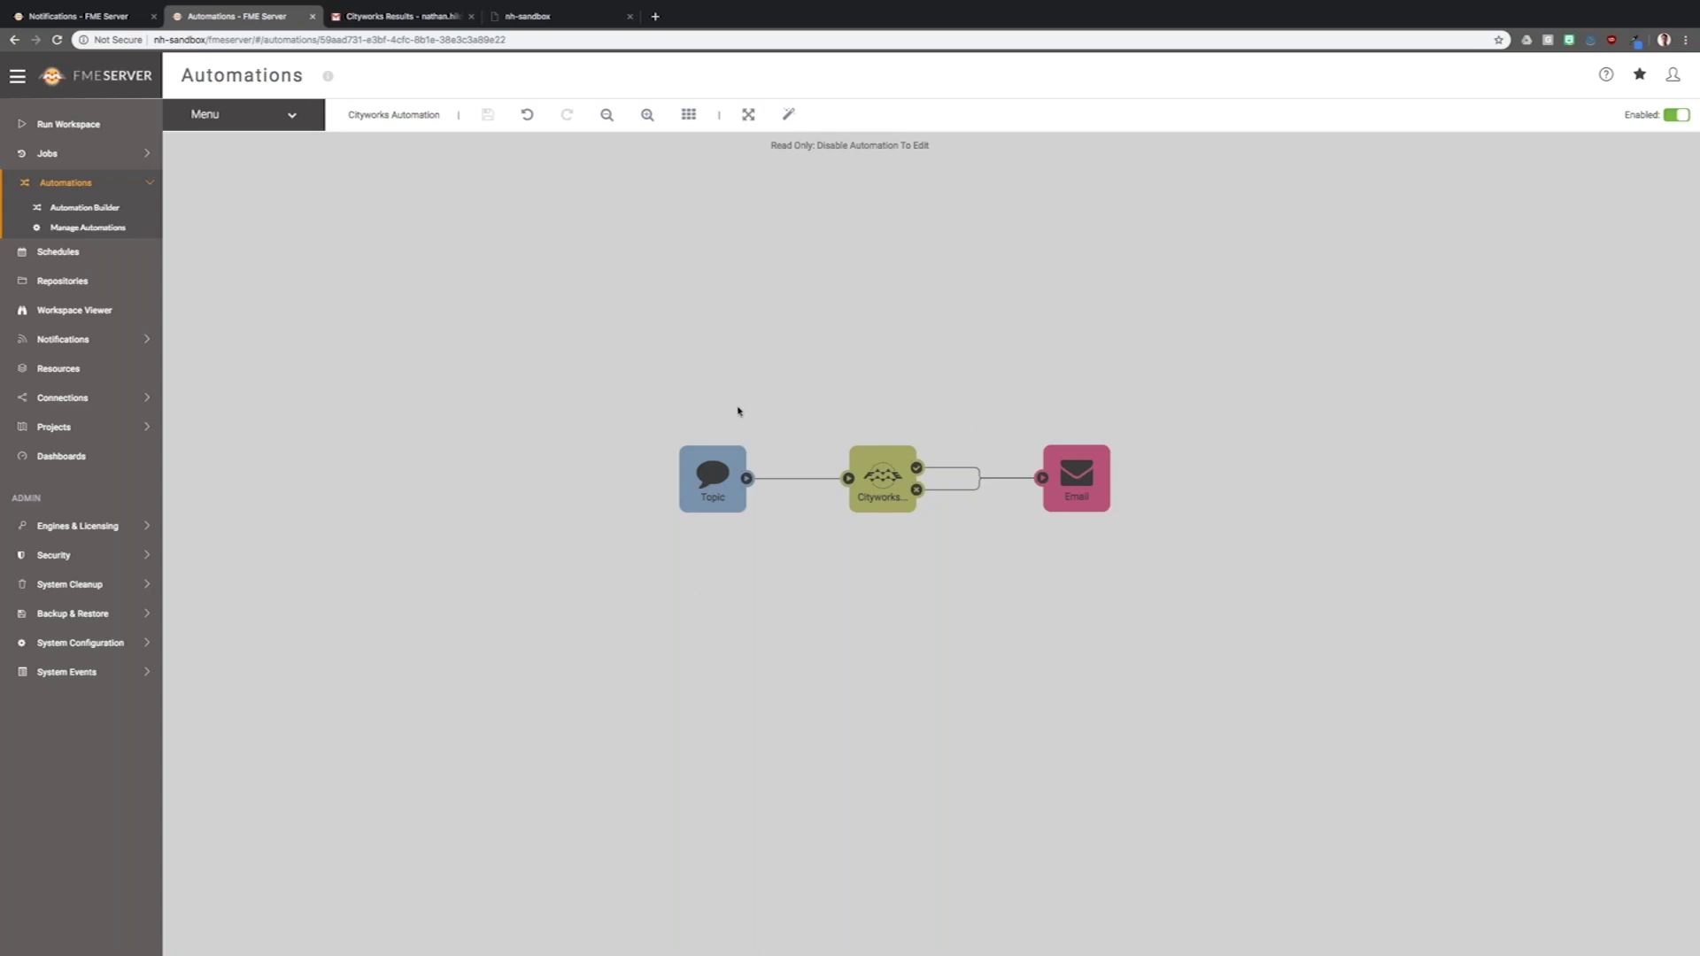
click(712, 478)
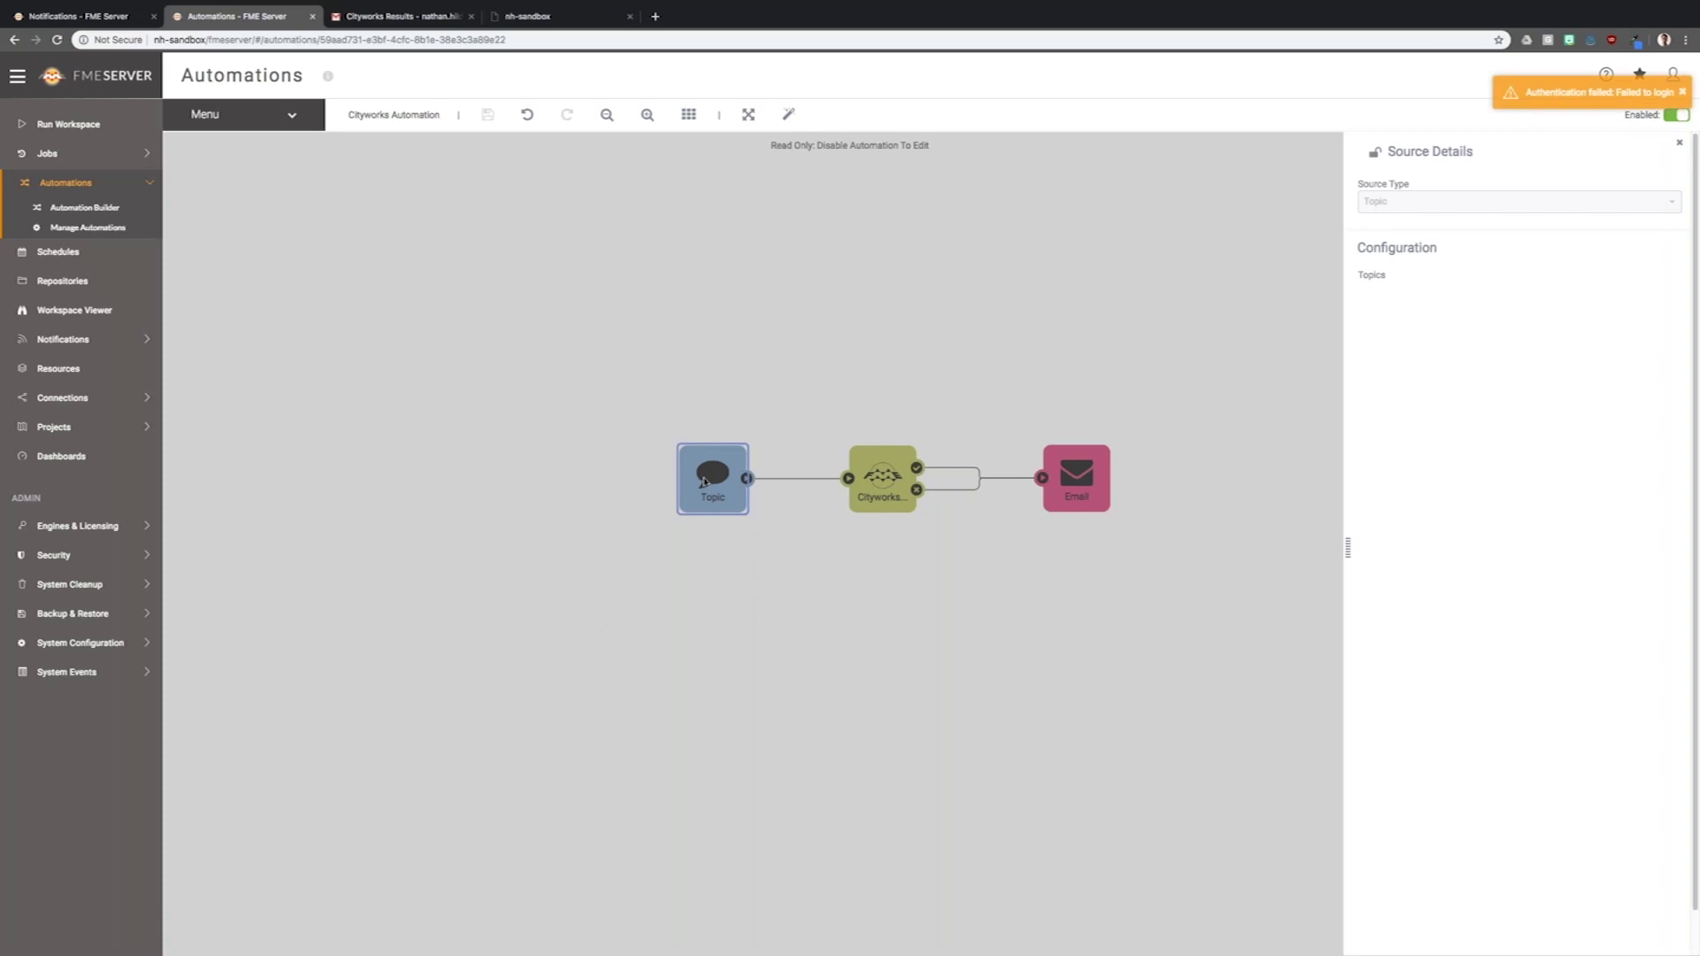
- Inspect the Cityworks workspace action and Email Destination Details, then close the panel
click(875, 478)
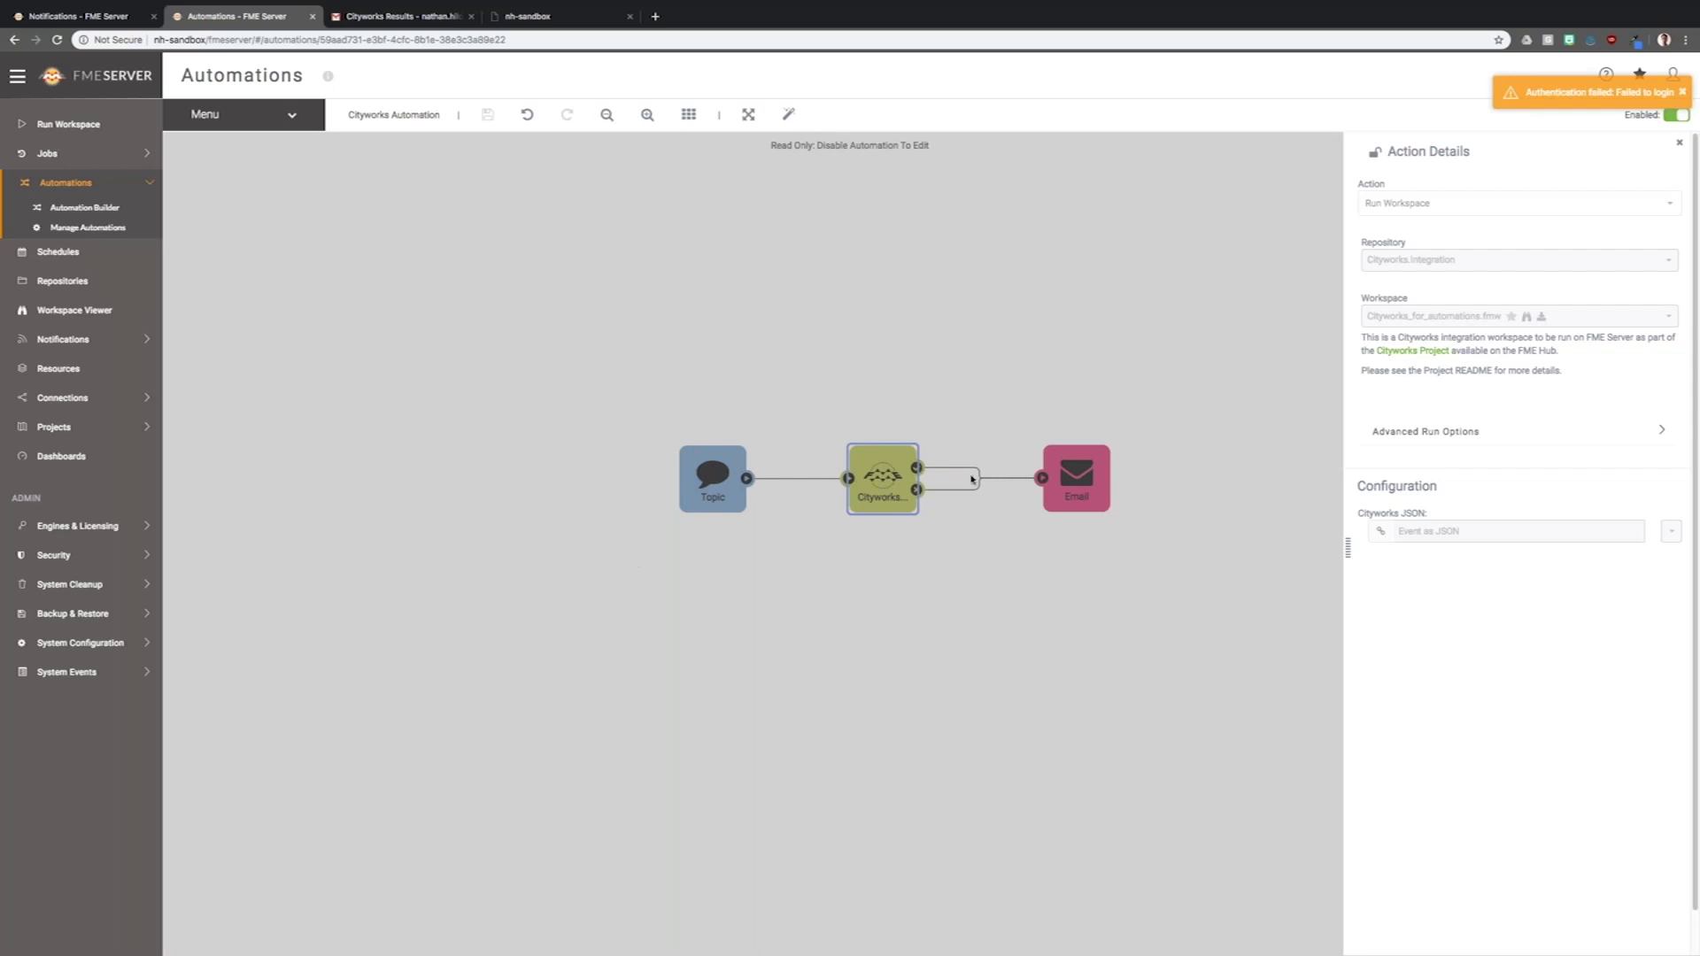
click(1073, 485)
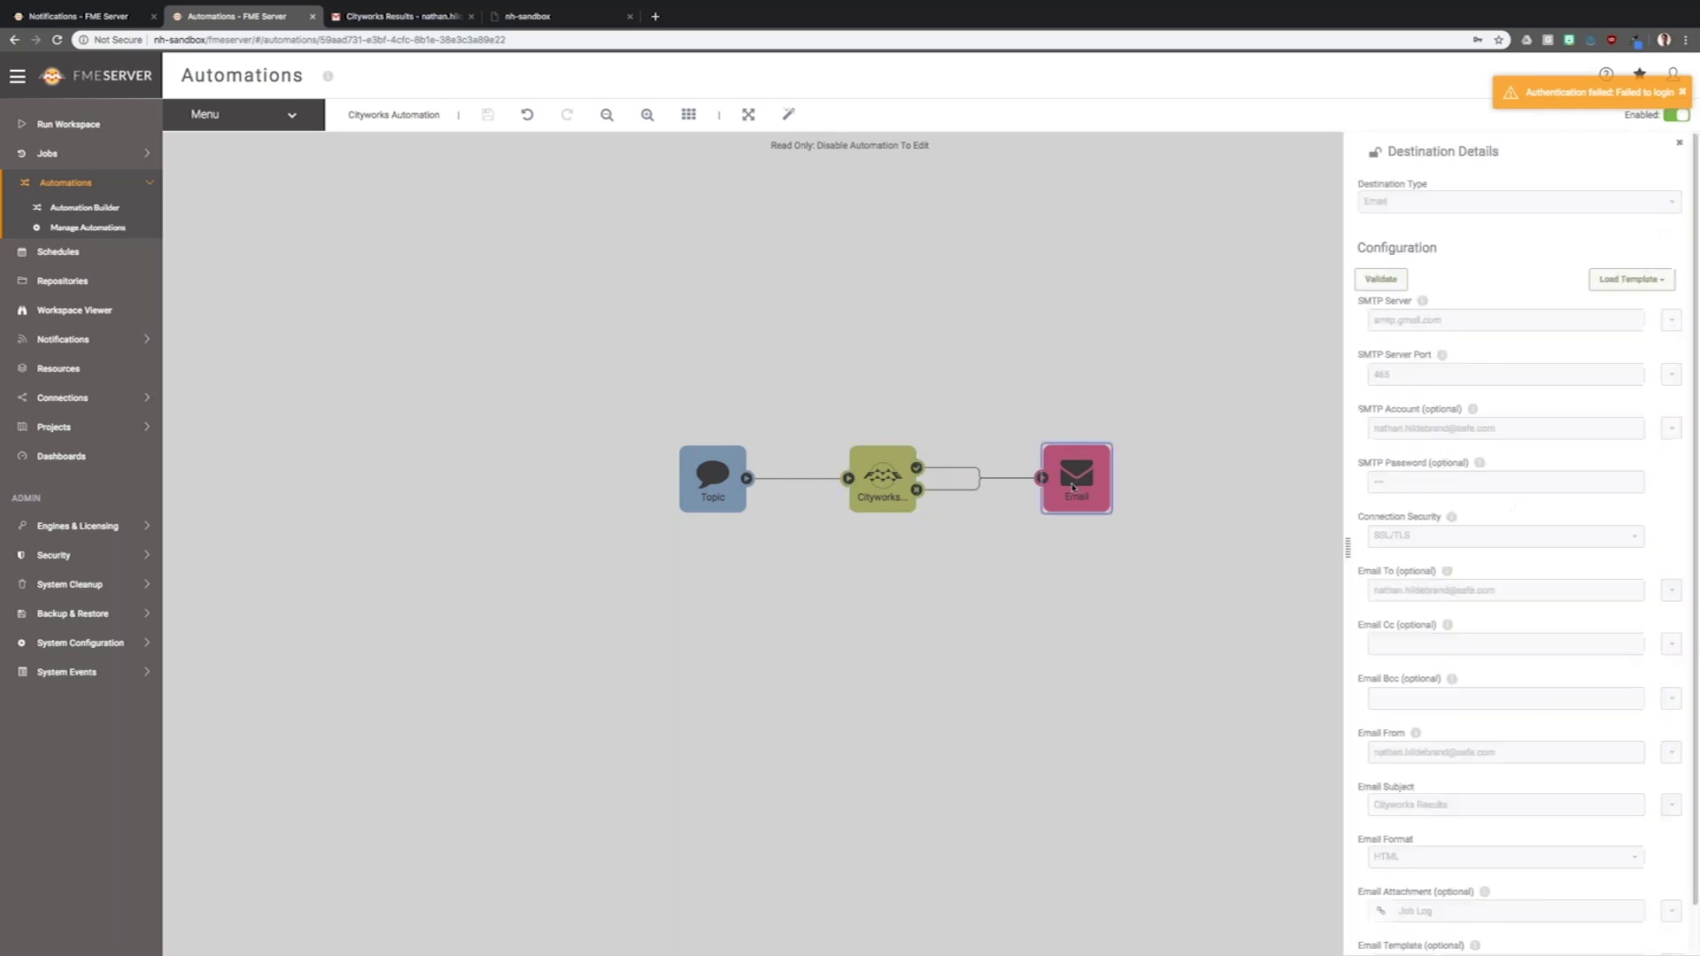
scroll(1452, 566, down, 1)
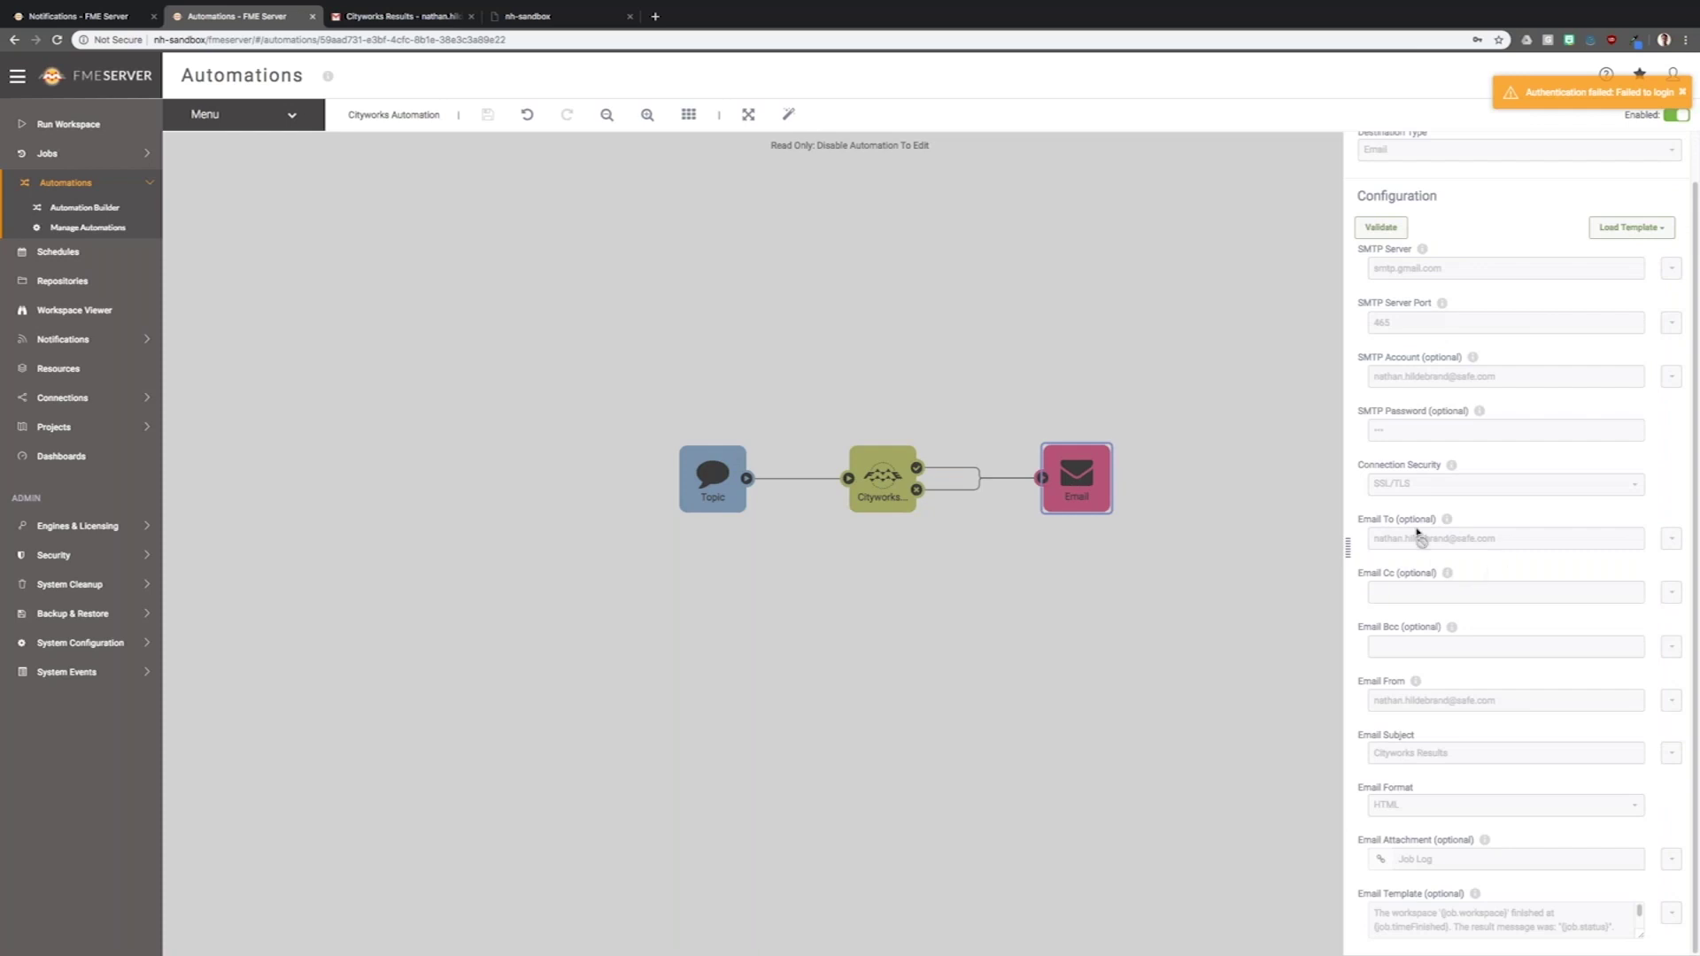
scroll(1427, 525, up, 1)
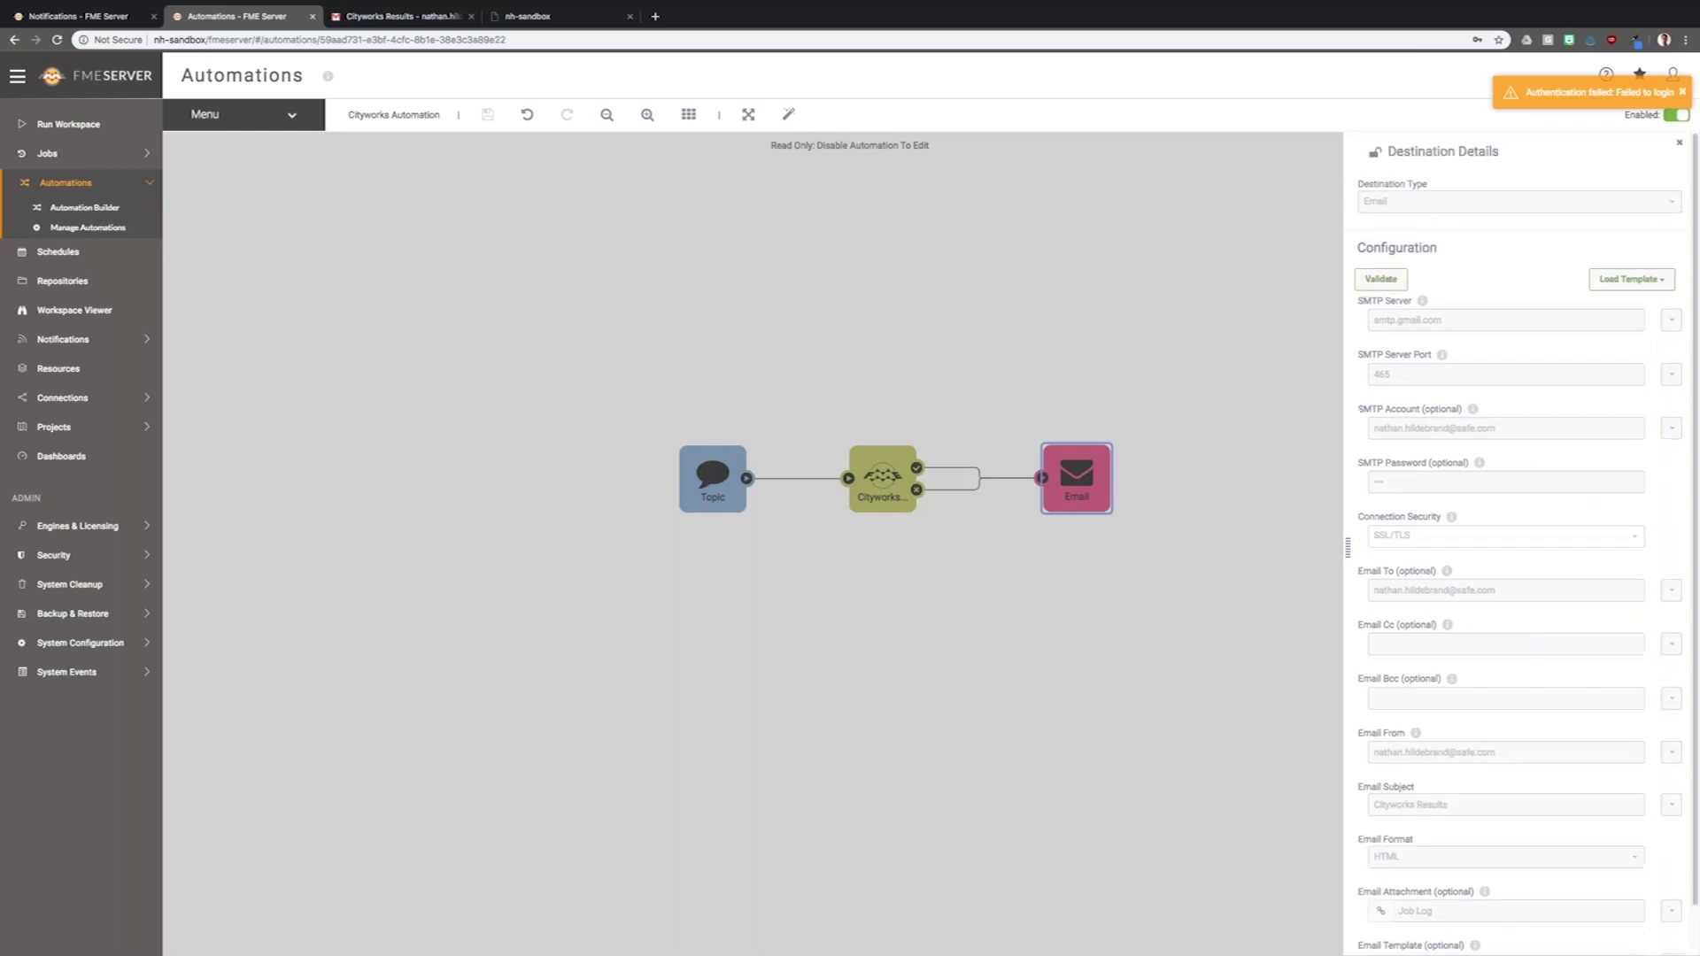
click(1107, 589)
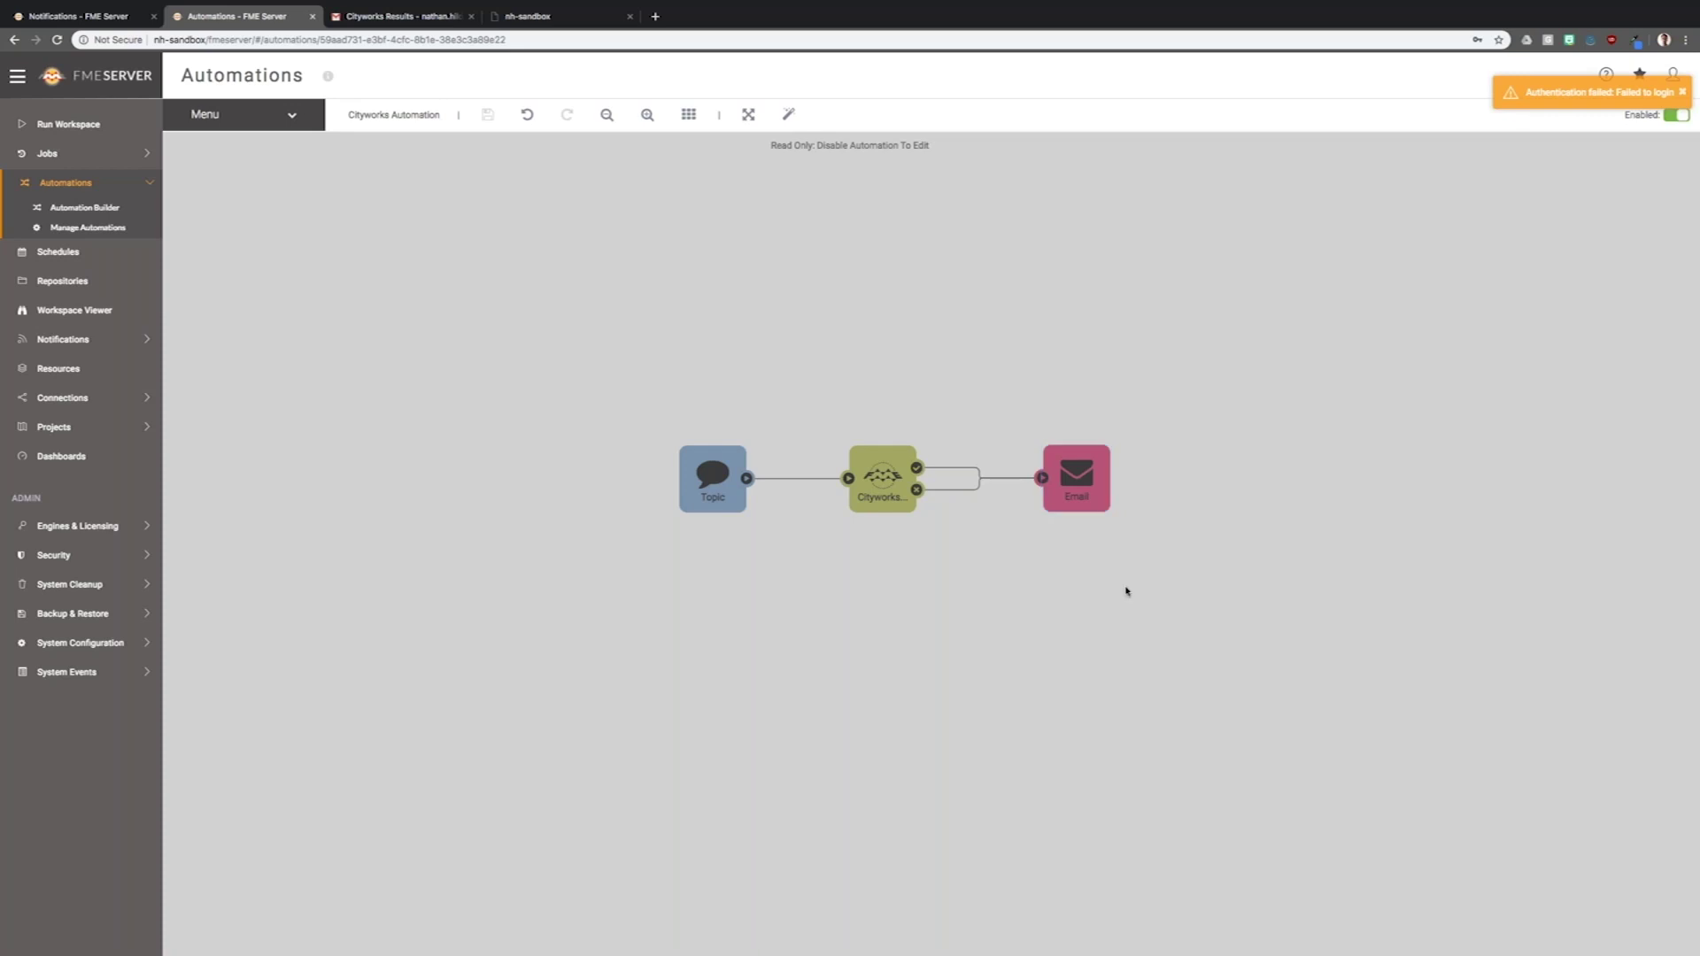